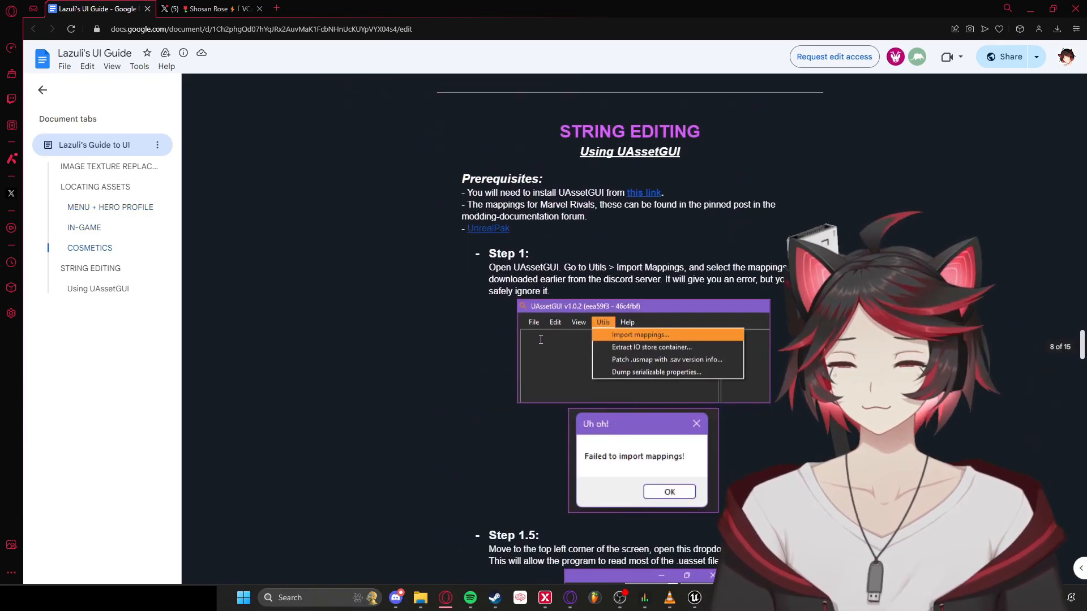
- Look through the guide's String Editing section, covering the UAssetGUI prerequisites, the setup steps and the string table workflow
scroll(540, 339, down, 5)
scroll(526, 322, up, 7)
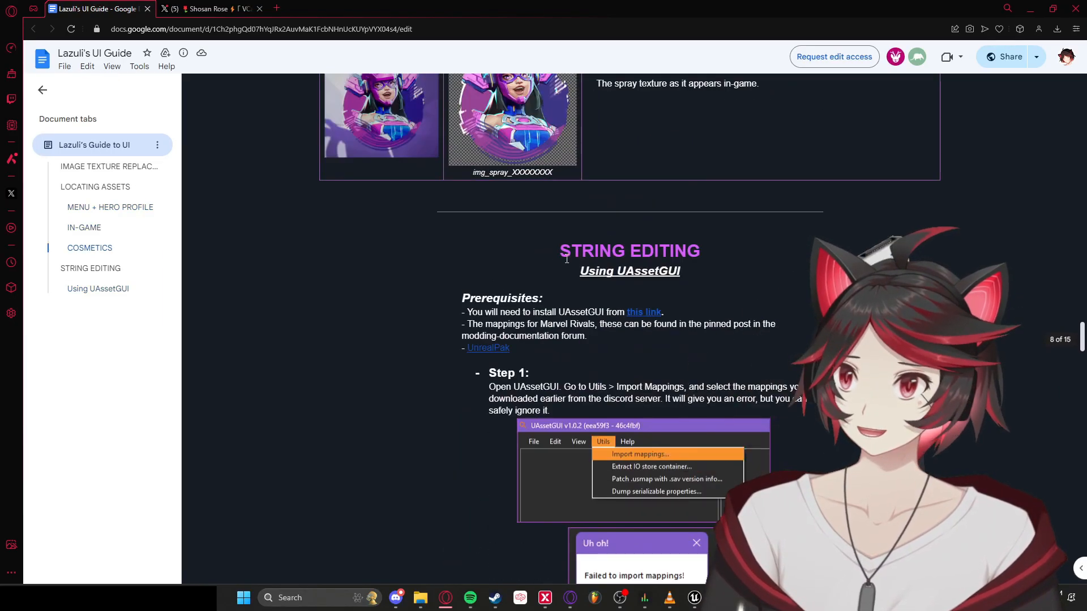
drag(560, 252, 765, 258)
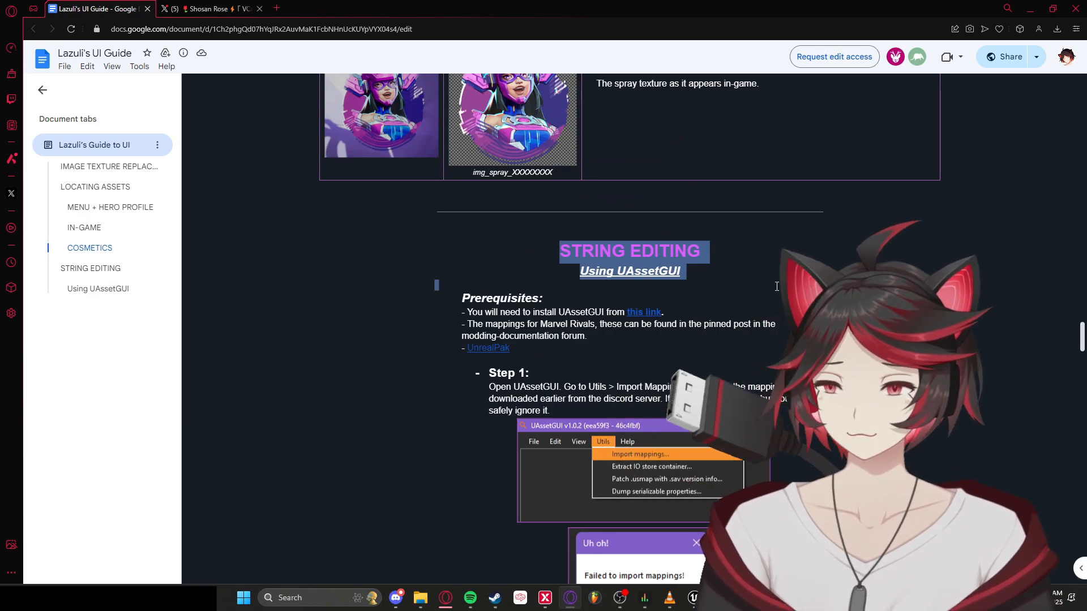
scroll(760, 293, down, 10)
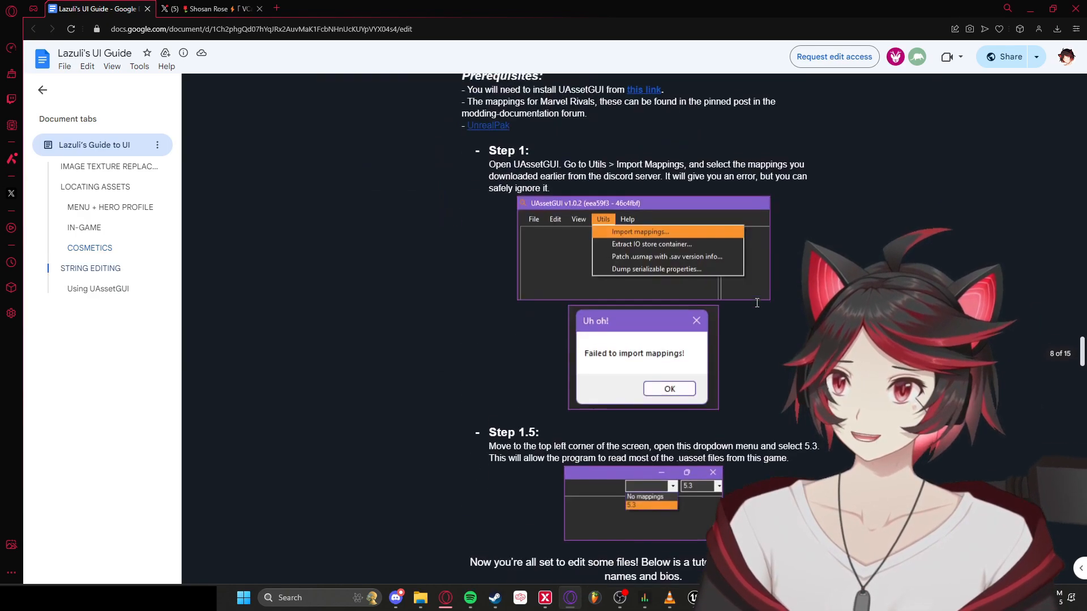
scroll(761, 305, down, 20)
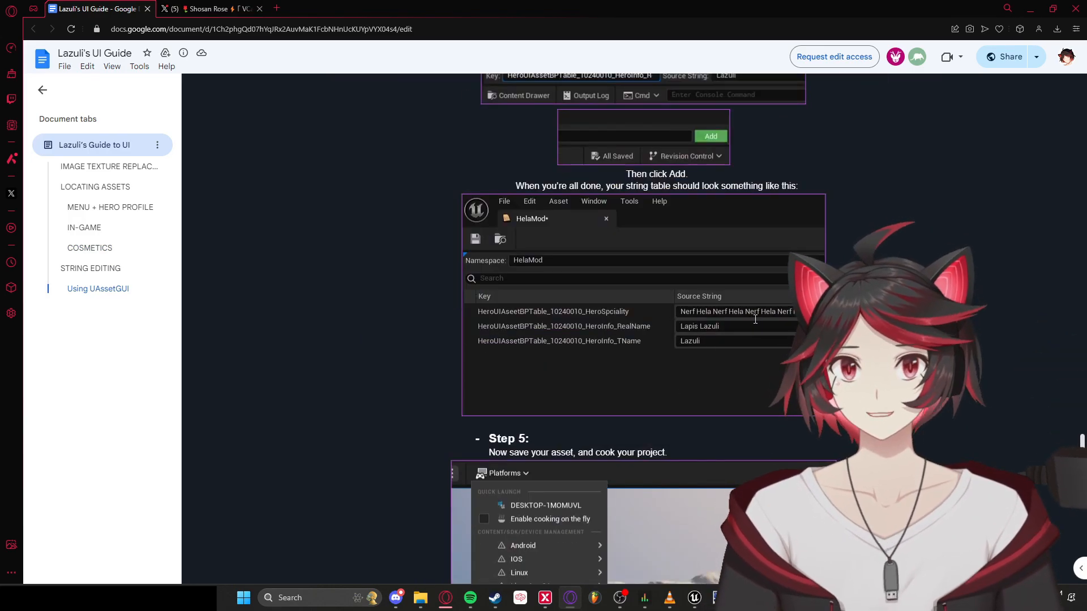
scroll(747, 320, down, 6)
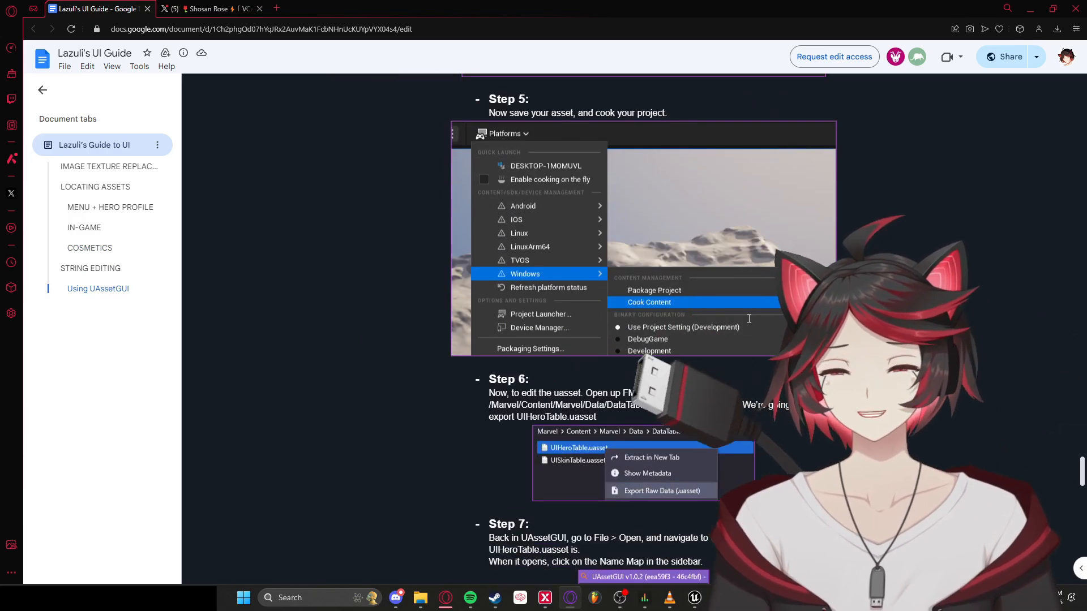
scroll(667, 387, up, 15)
scroll(667, 388, up, 15)
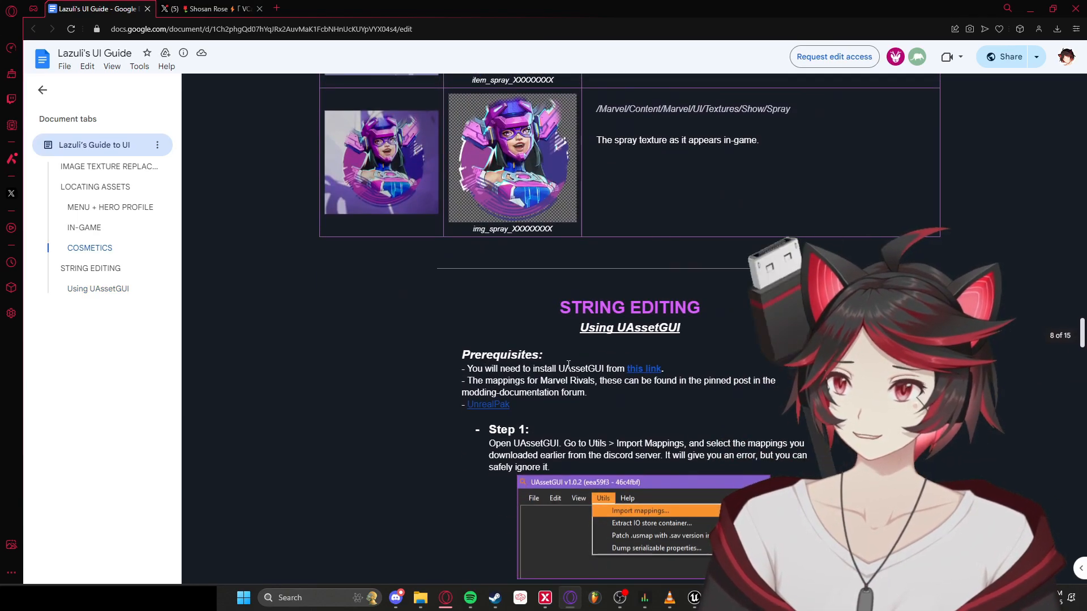
- Follow the UAssetGUI v1.0.2 download link in the guide's prerequisites and bring the UAssetGUI window into view
drag(664, 368, 626, 369)
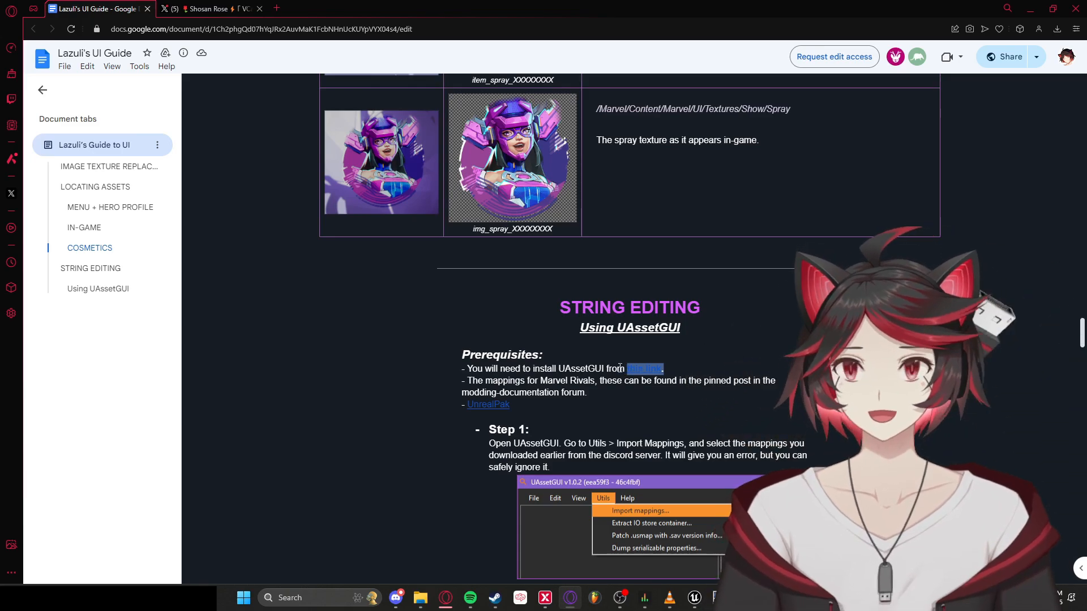
click(639, 368)
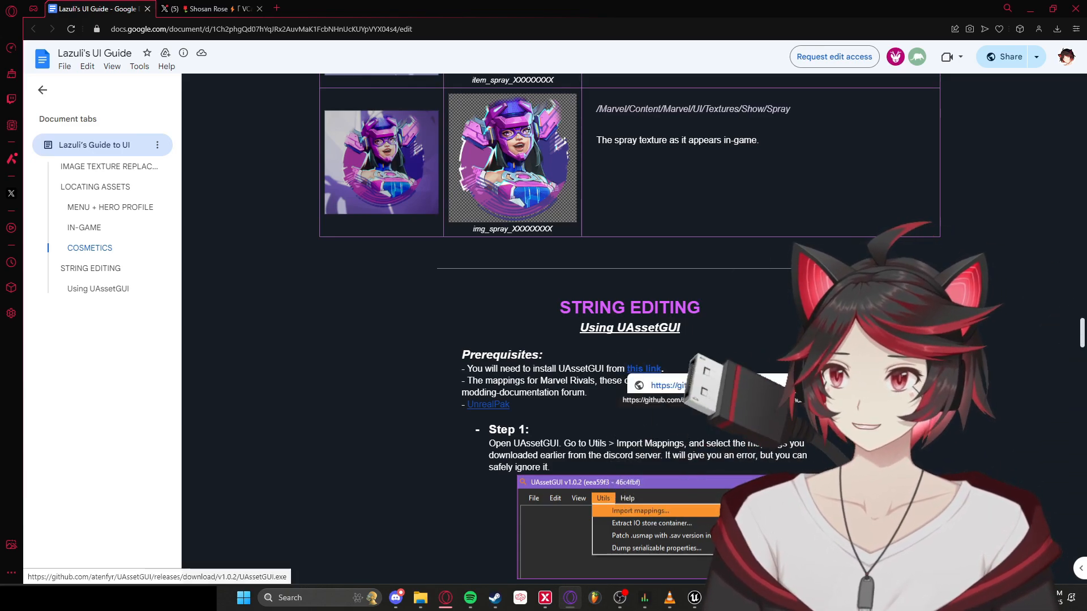
click(645, 378)
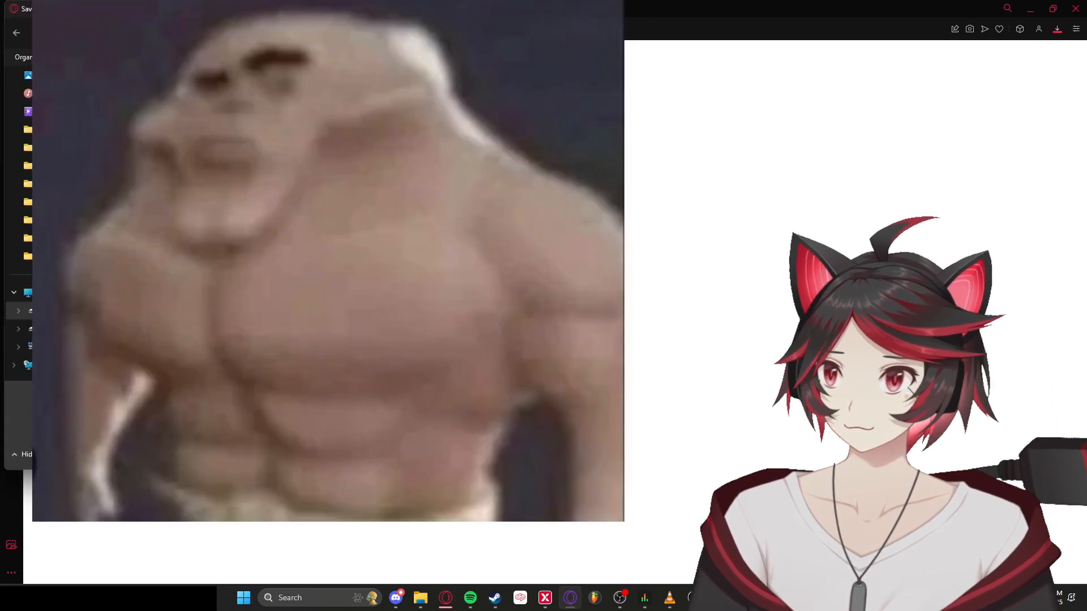
drag(306, 9, 307, 64)
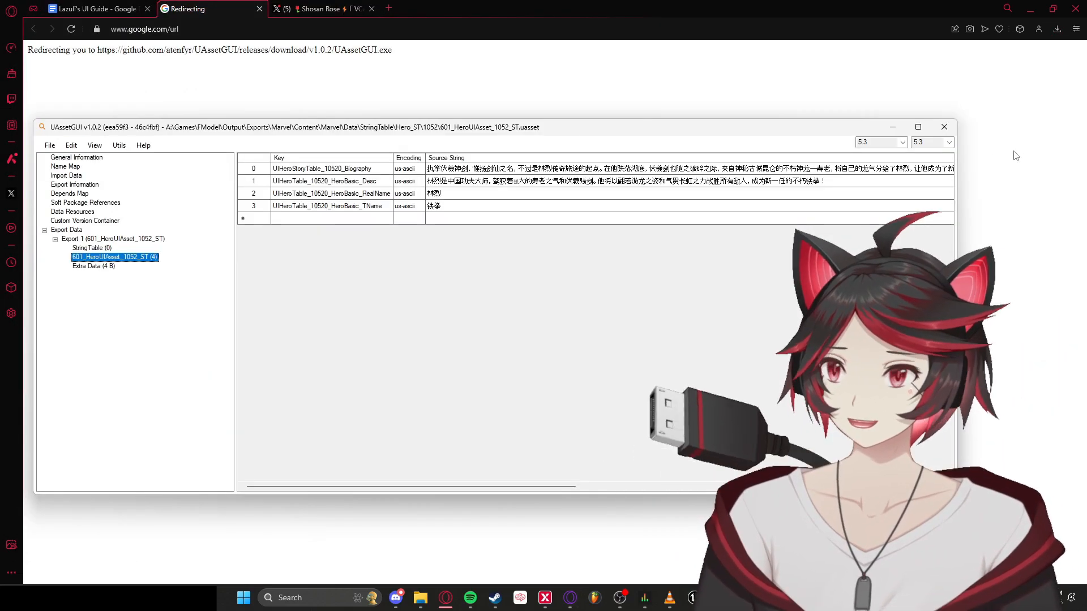
- Switch the UAssetGUI mappings selection to No mappings and look for the option that imports mappings
click(902, 143)
click(875, 153)
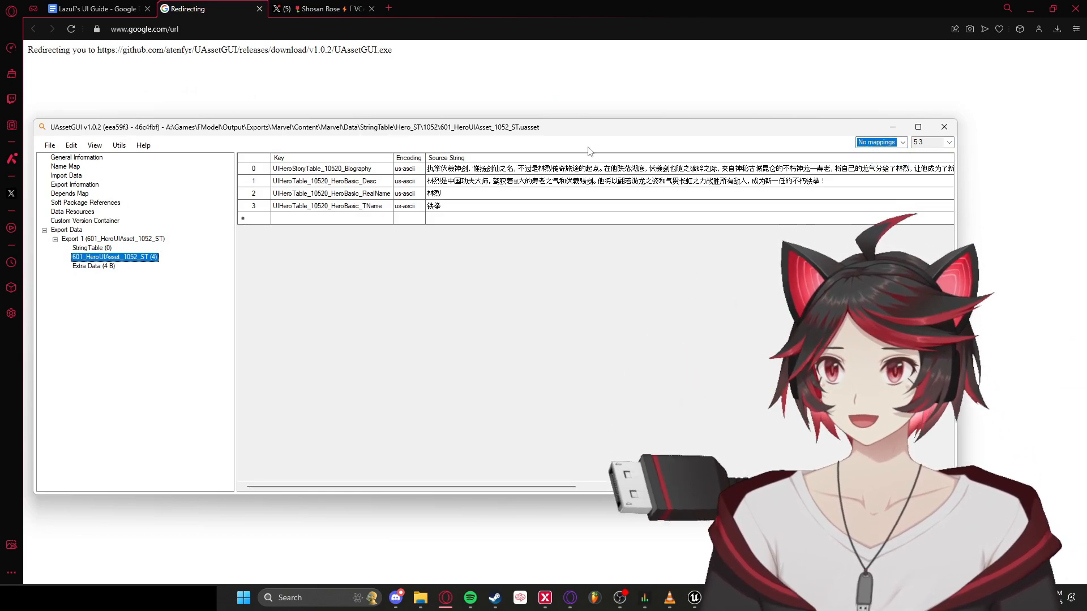
mouse_move(68, 147)
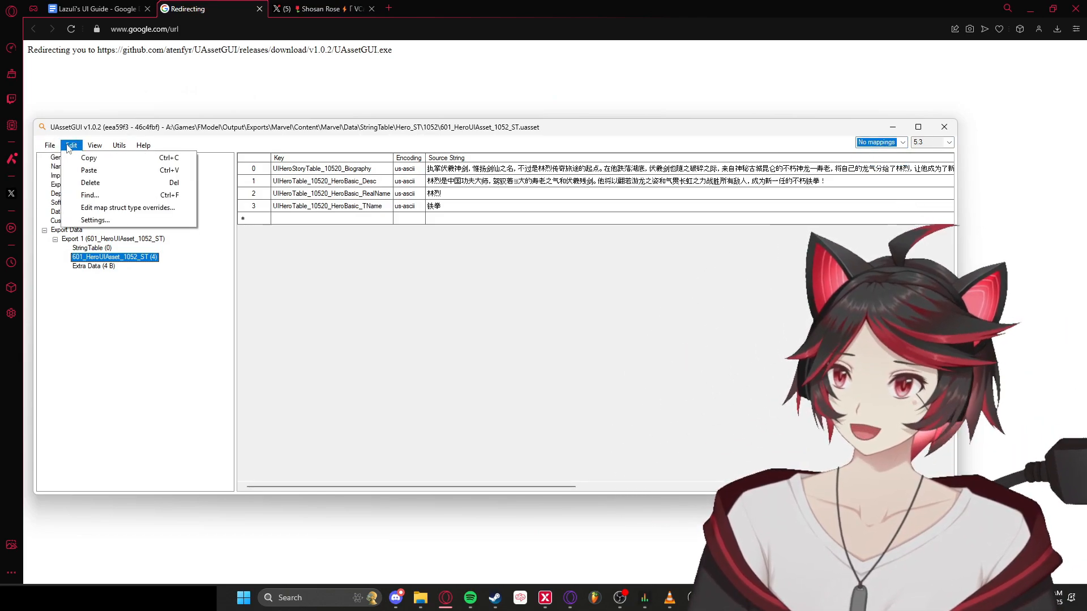
click(102, 220)
click(575, 225)
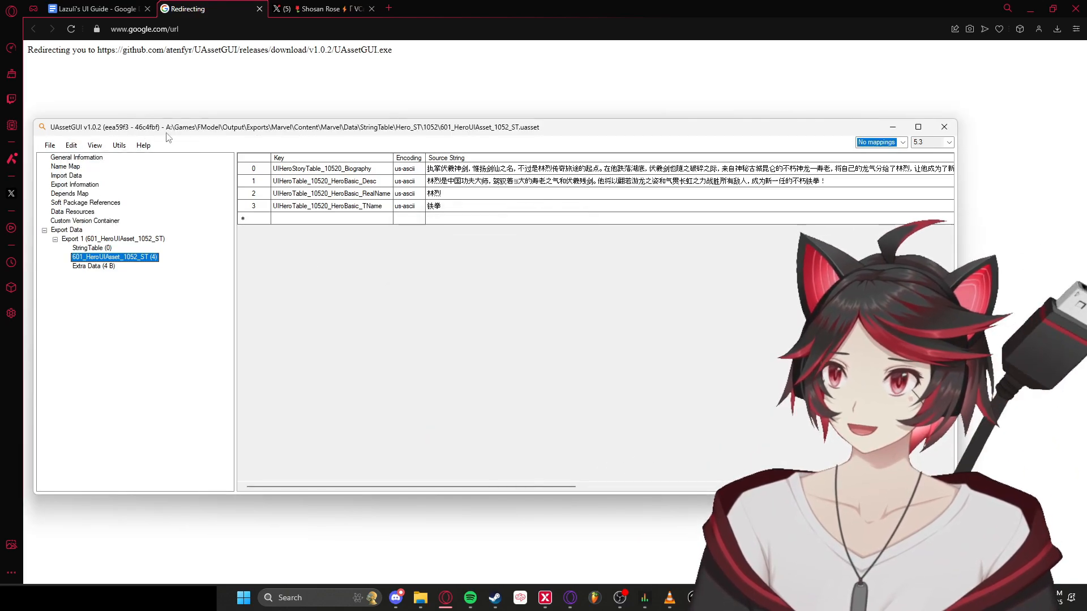
mouse_move(117, 149)
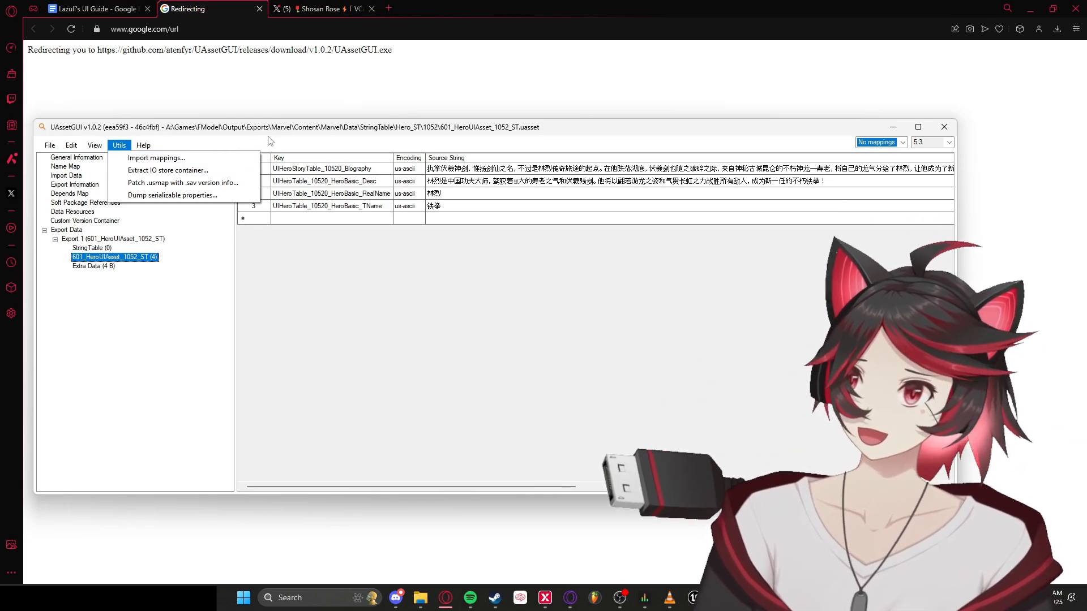
click(287, 137)
- Set the UAssetGUI mappings to 5.3 and check the available engine versions, keeping 5.3
click(889, 143)
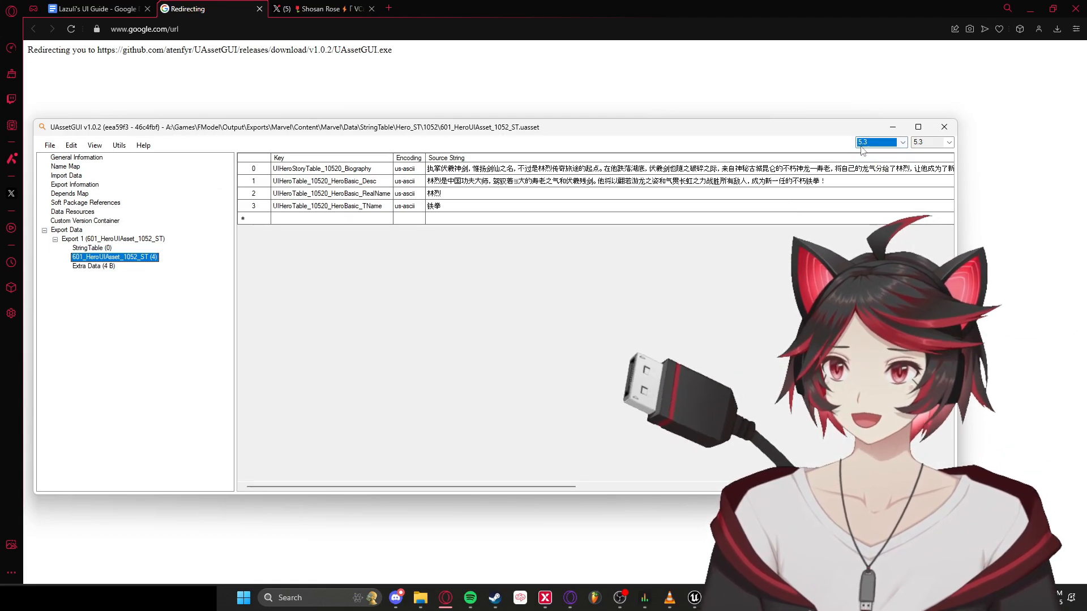
click(949, 143)
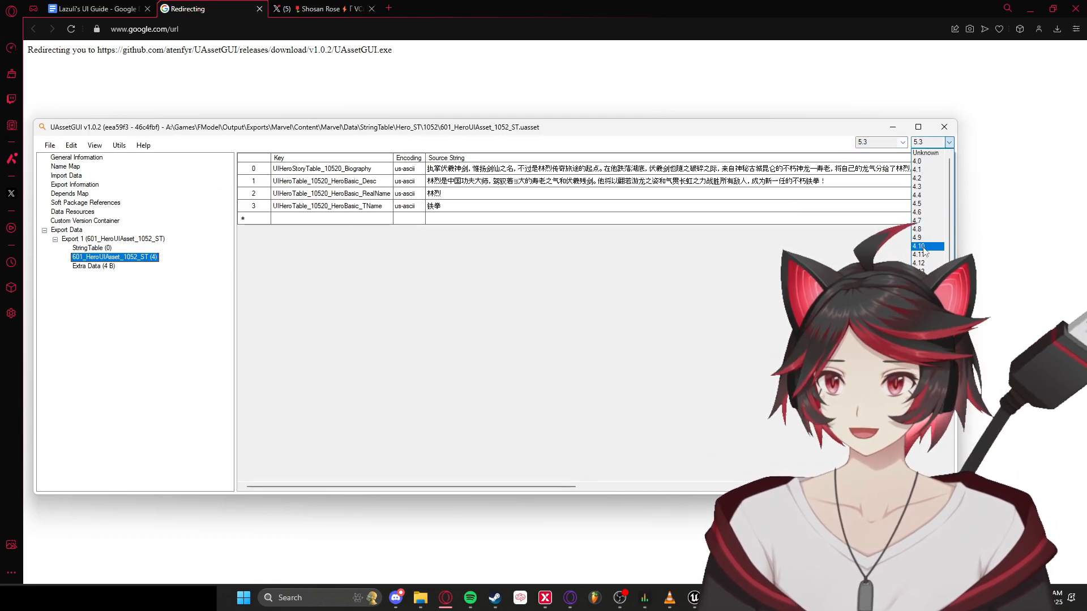
scroll(924, 251, down, 1)
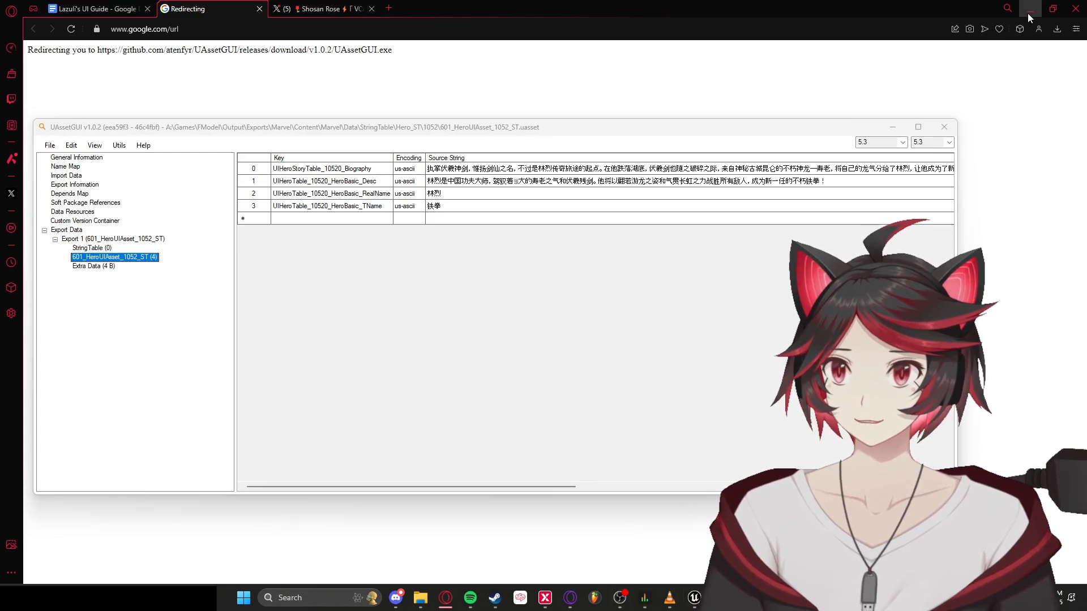
- Clear the browser and UAssetGUI from view, launch FModel from the desktop and dismiss its update notice
click(1028, 12)
drag(772, 128, 74, 133)
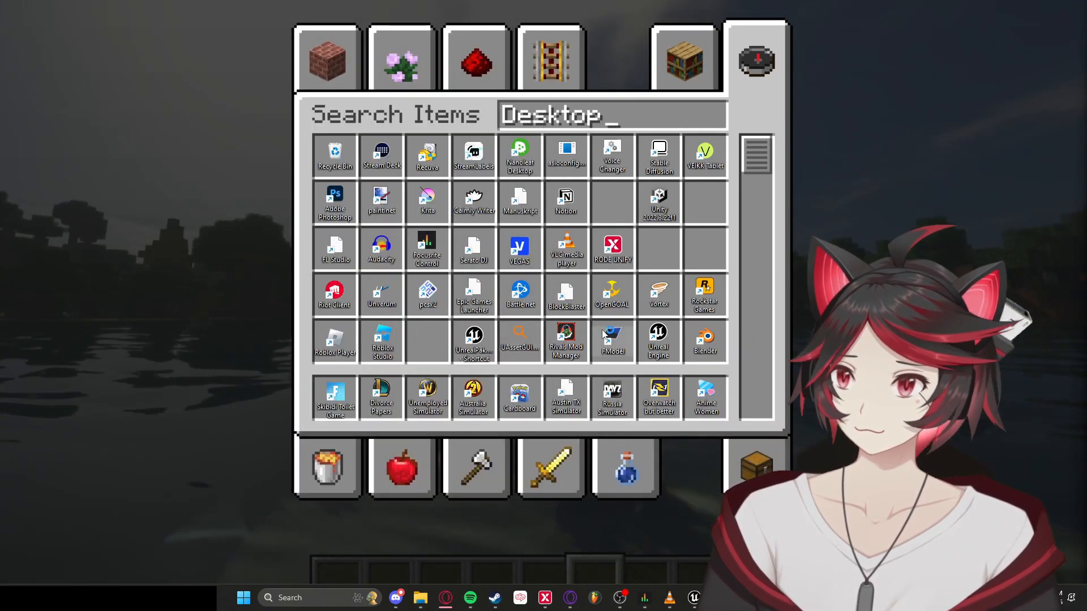
double_click(604, 336)
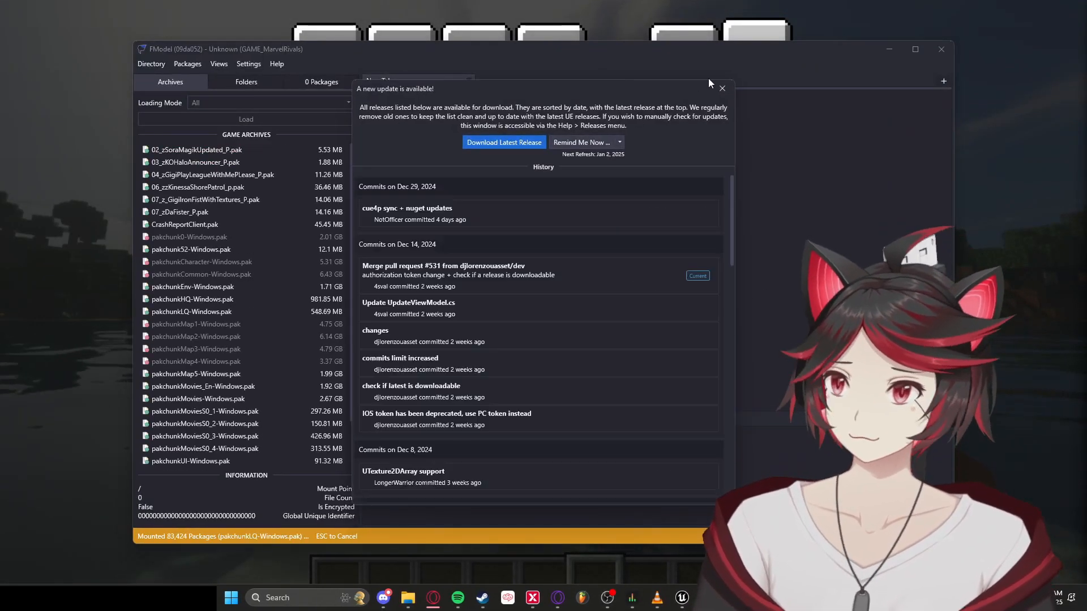
click(722, 88)
click(707, 598)
drag(0, 122, 62, 124)
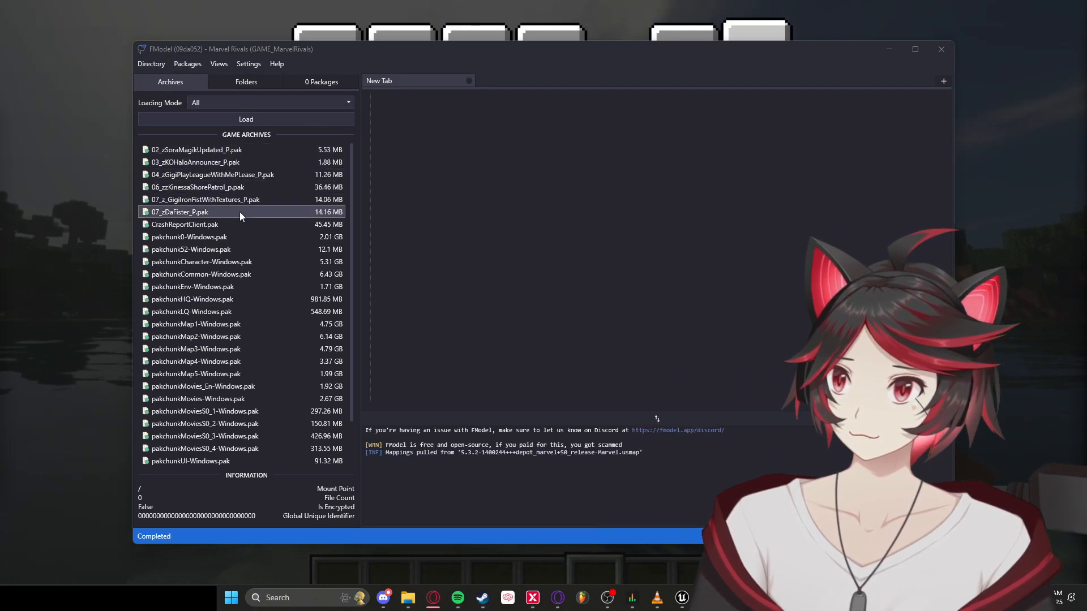
- Load the Marvel Rivals game archives with the loading mode set to All
click(263, 104)
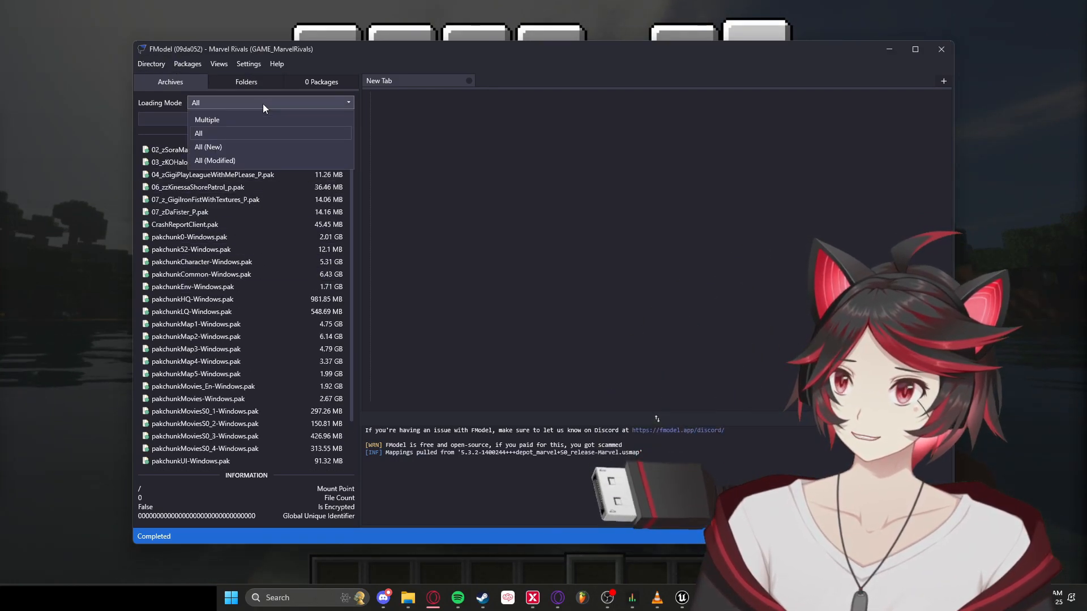
click(222, 129)
click(232, 117)
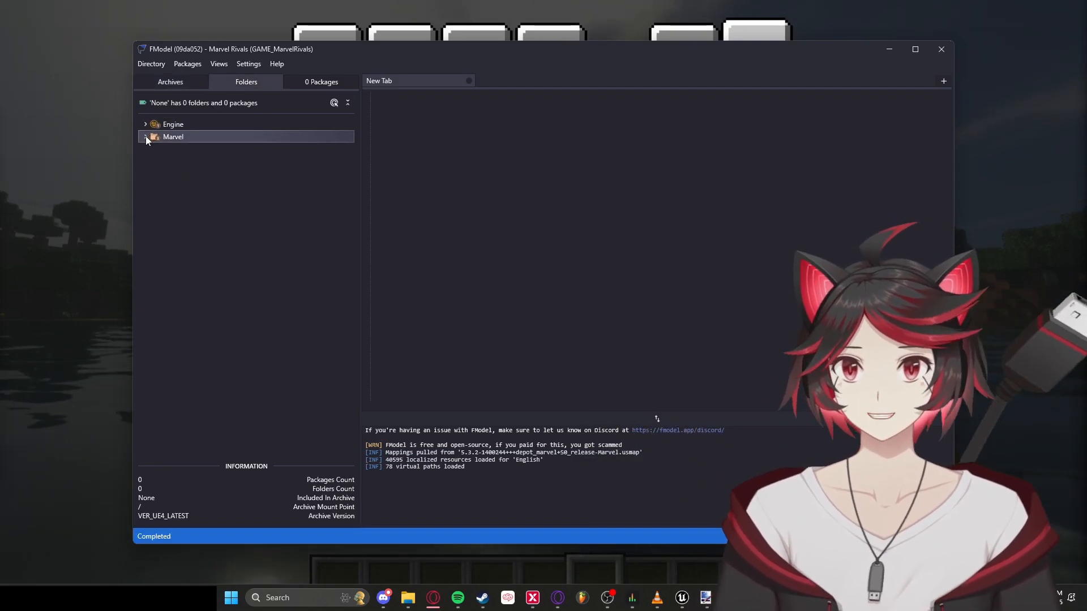
- Expand the folder path Marvel/Content/Marvel/Data/StringTable/Hero_ST and look through its numbered character folders
click(146, 137)
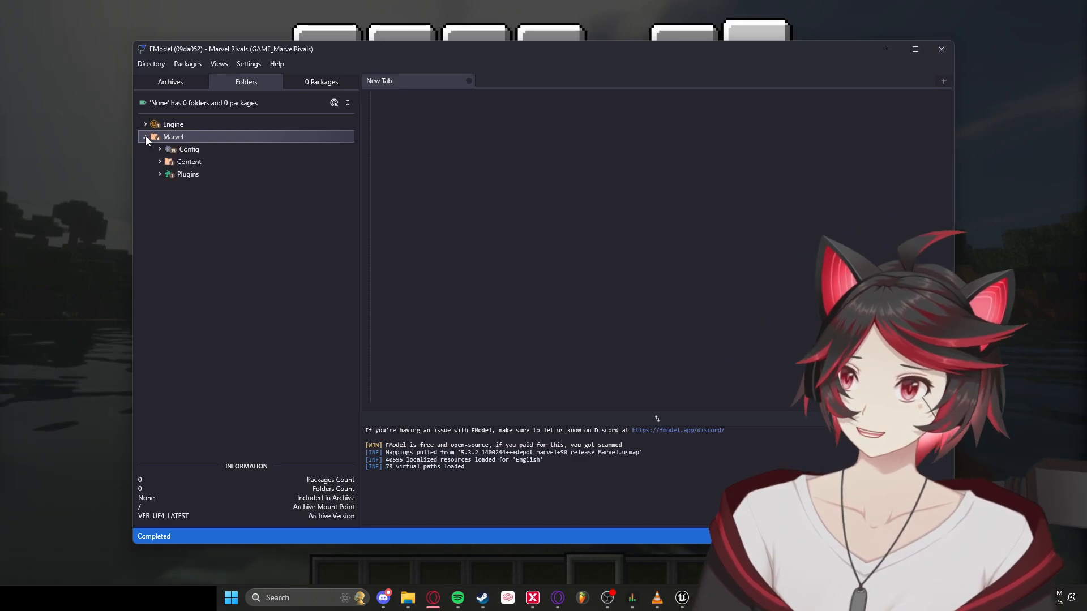
click(159, 162)
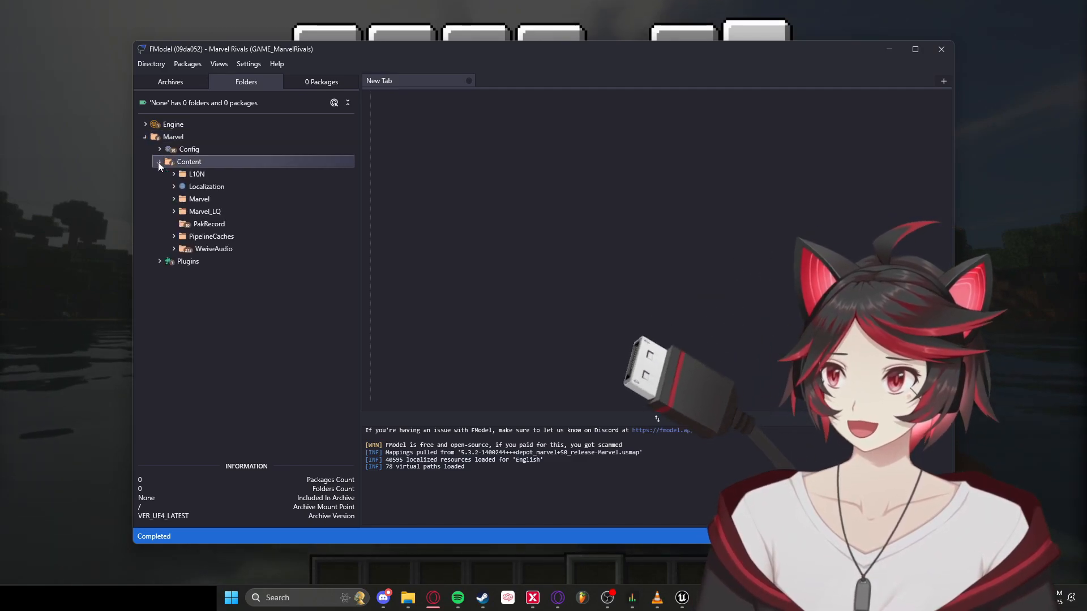
click(174, 199)
scroll(184, 223, down, 1)
scroll(184, 223, down, 2)
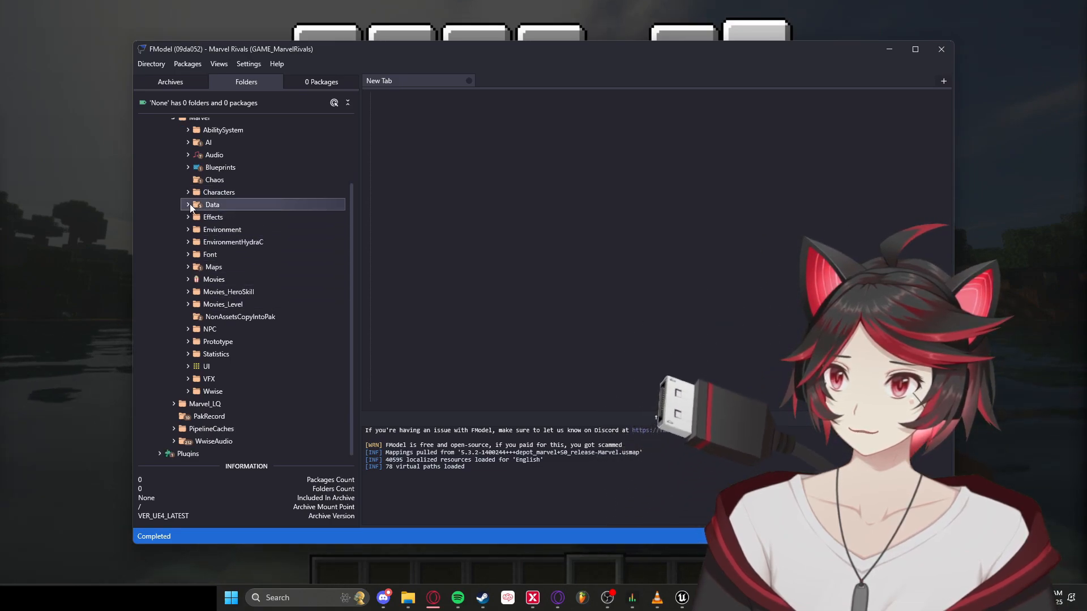
click(188, 204)
click(202, 241)
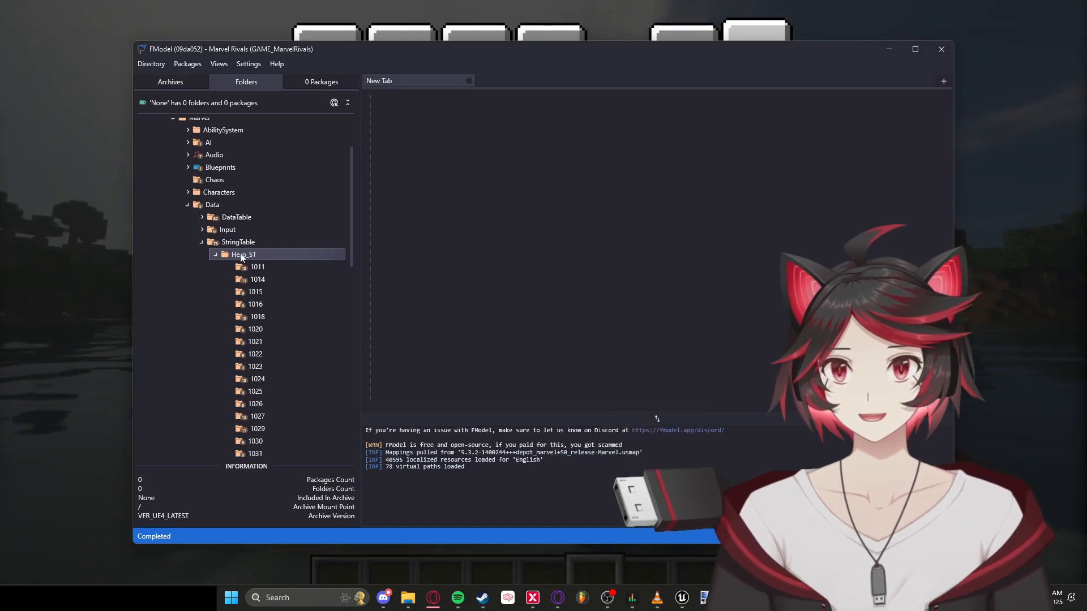
click(251, 256)
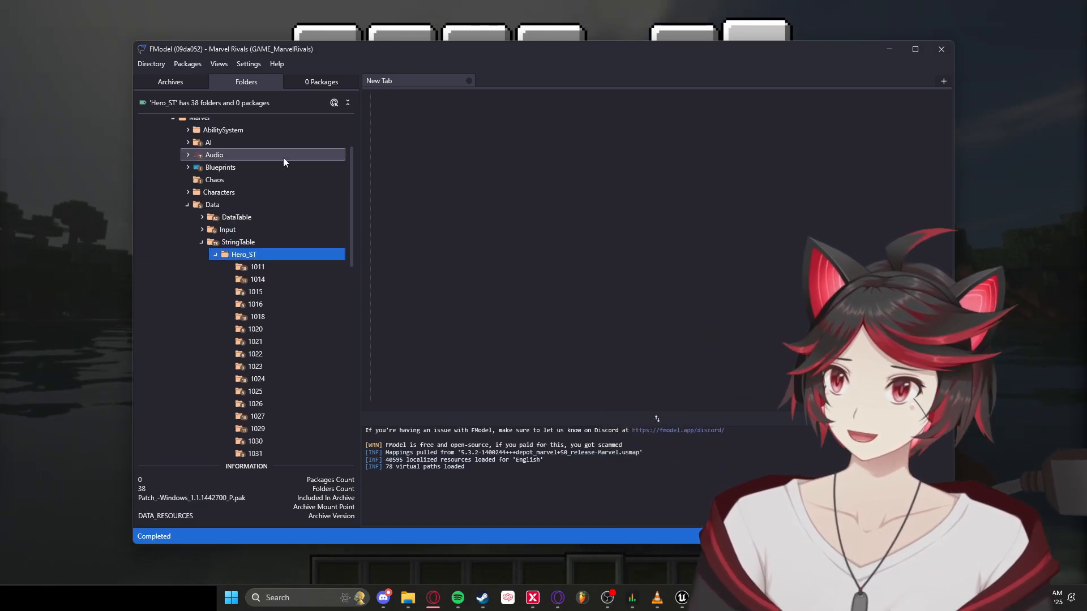
scroll(261, 308, down, 6)
scroll(263, 309, up, 4)
scroll(280, 234, down, 2)
scroll(283, 266, down, 6)
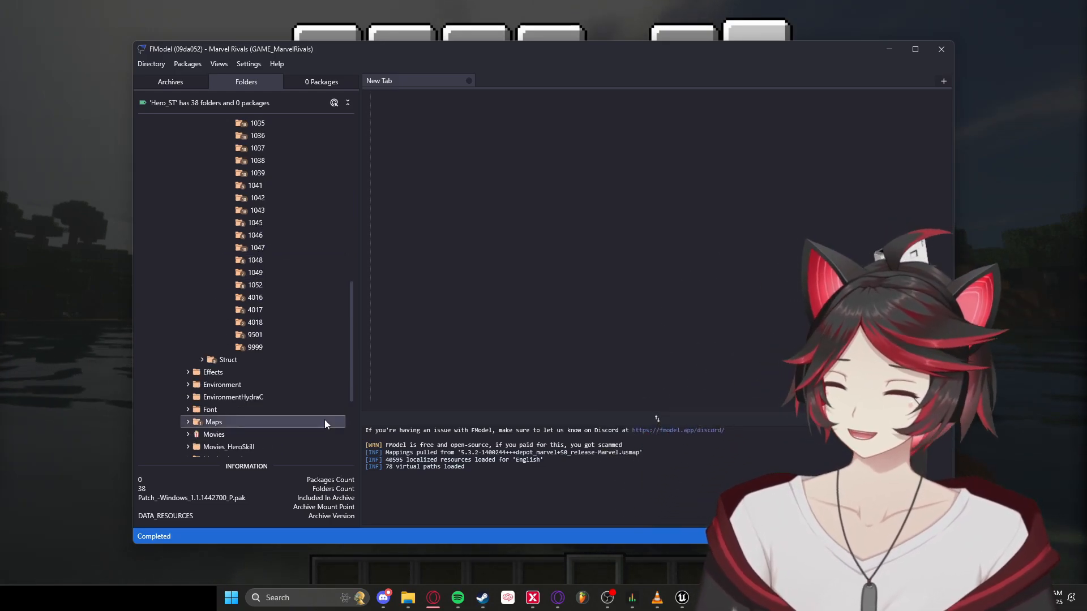
- Switch to the browser and look through the MR - Character IDs spreadsheet for the Iron Fist entry
click(434, 602)
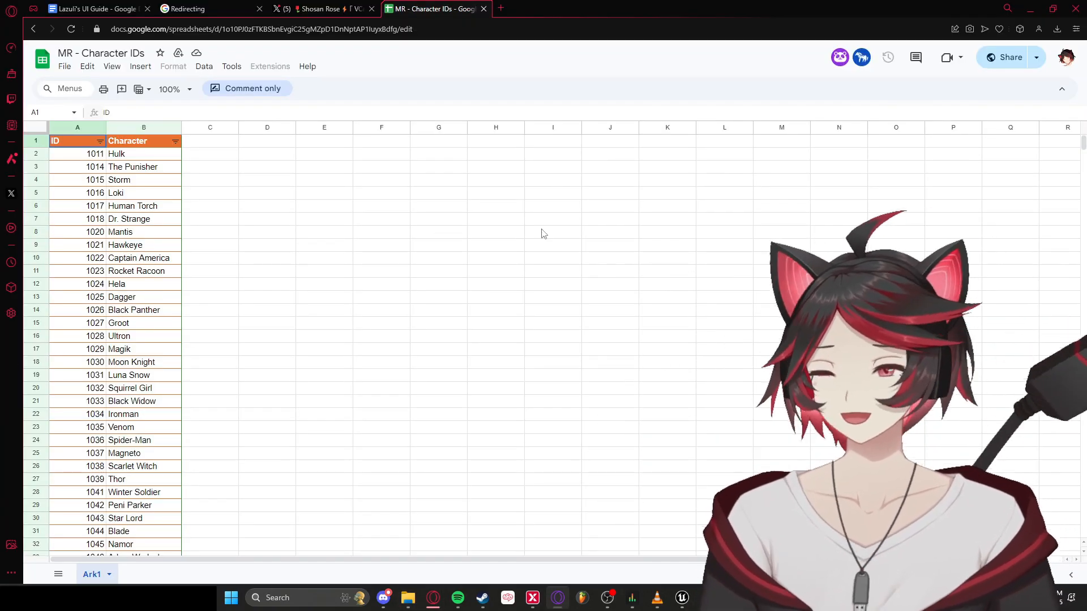
scroll(213, 235, down, 6)
scroll(214, 235, up, 6)
scroll(206, 238, down, 1)
scroll(206, 238, down, 3)
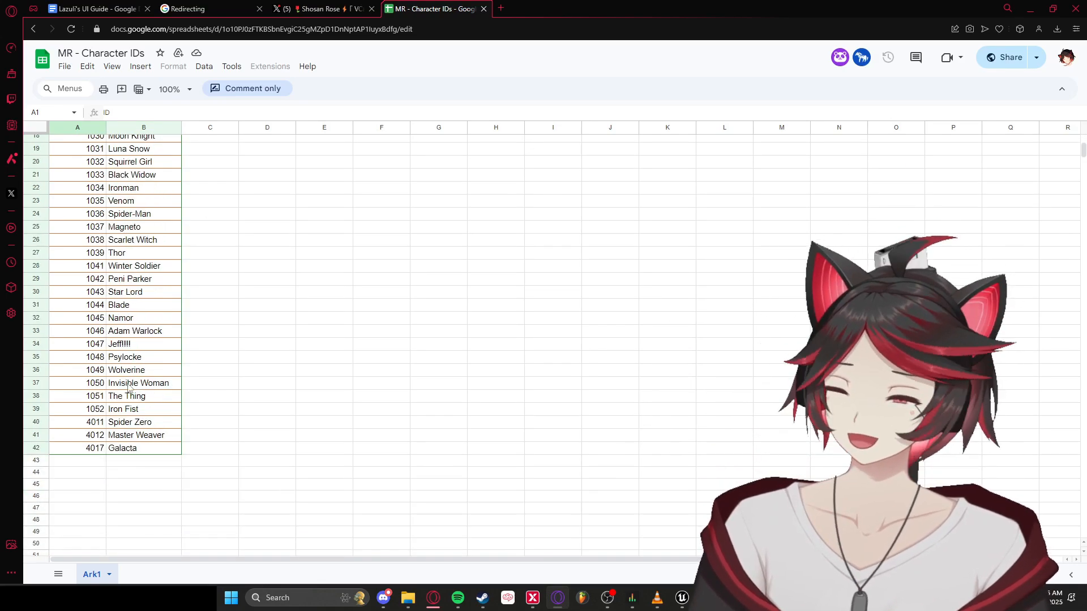
scroll(156, 458, up, 1)
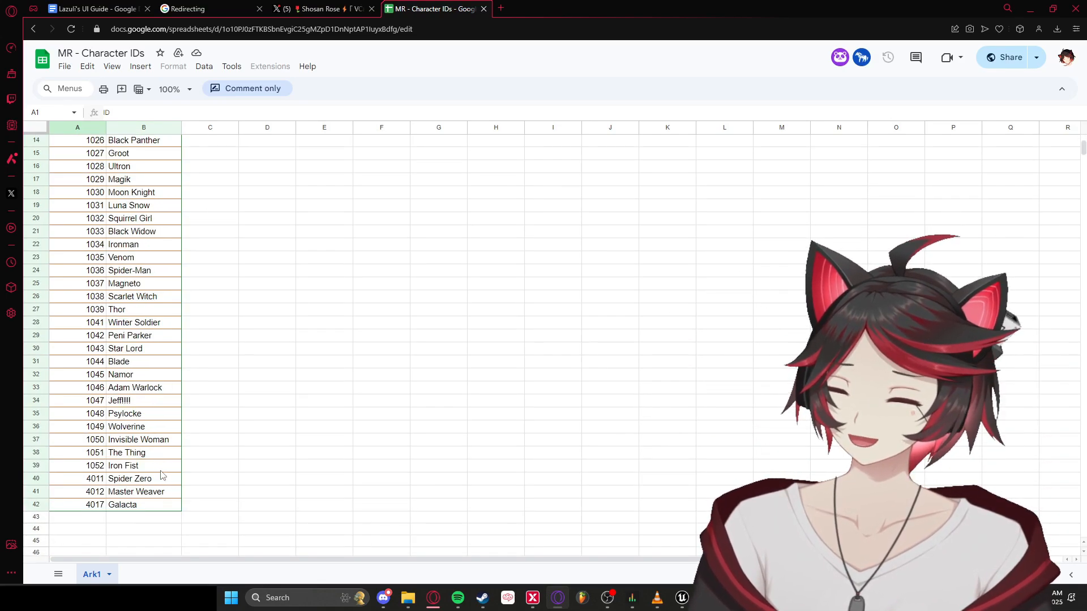
scroll(167, 458, up, 1)
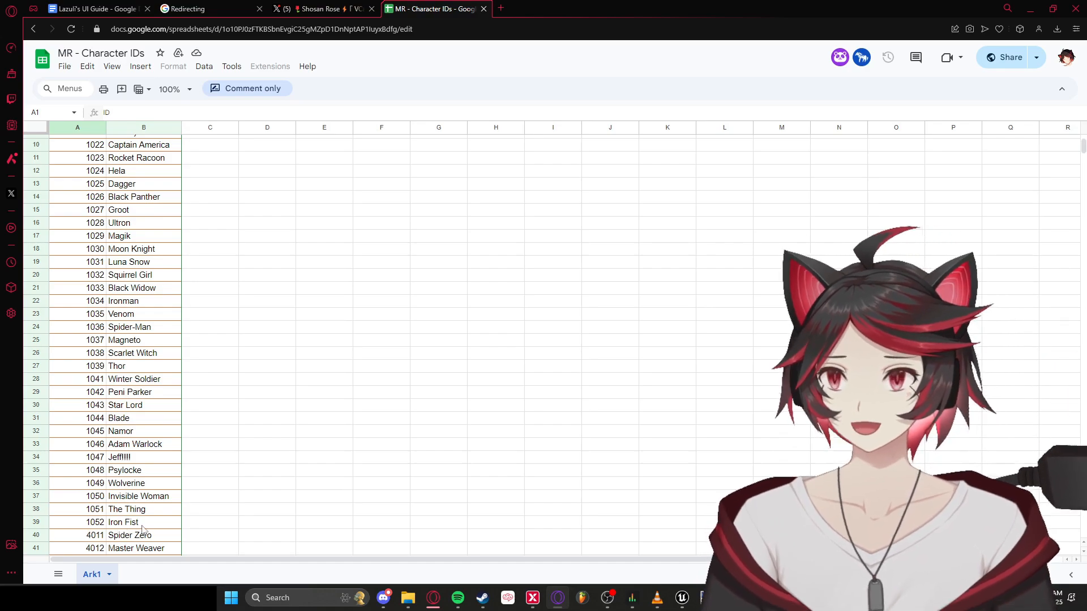
- Select Iron Fist's character ID in the spreadsheet, and return to FModel's Hero_ST folder list
click(94, 522)
drag(87, 525, 106, 527)
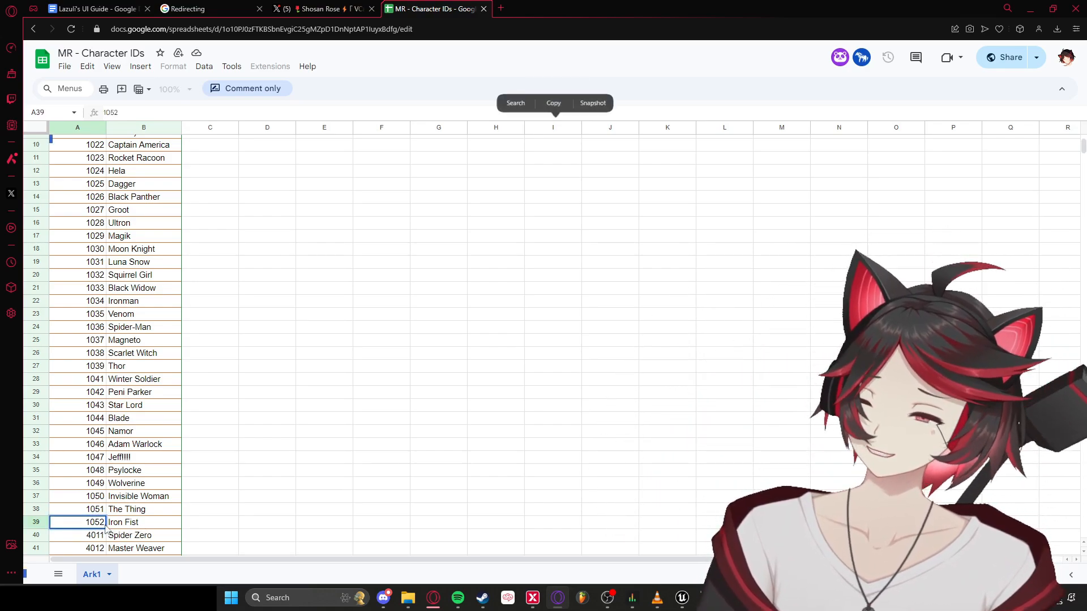
double_click(91, 523)
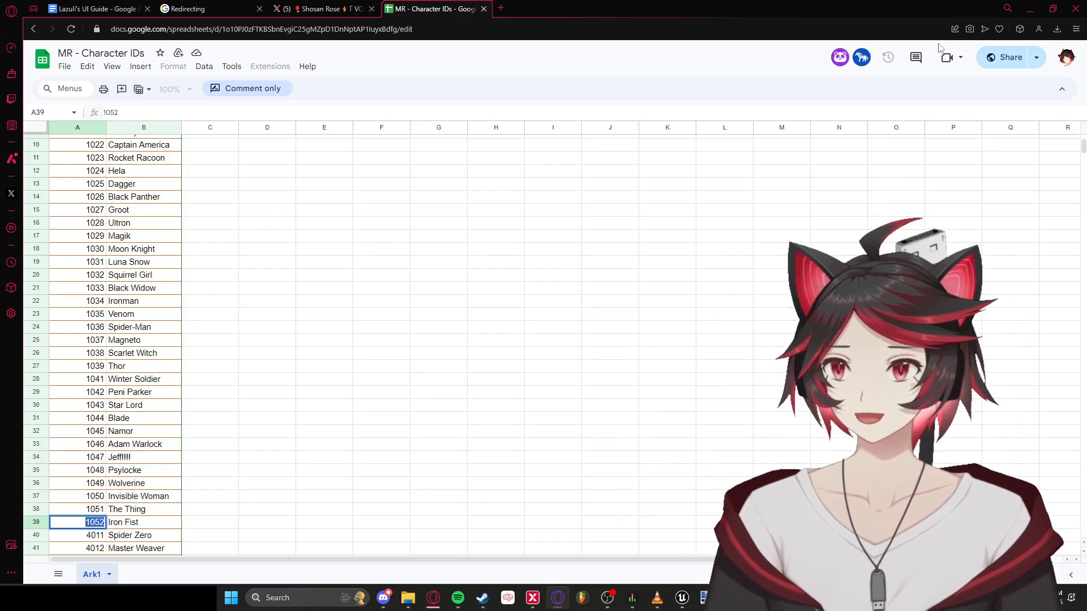
click(1031, 11)
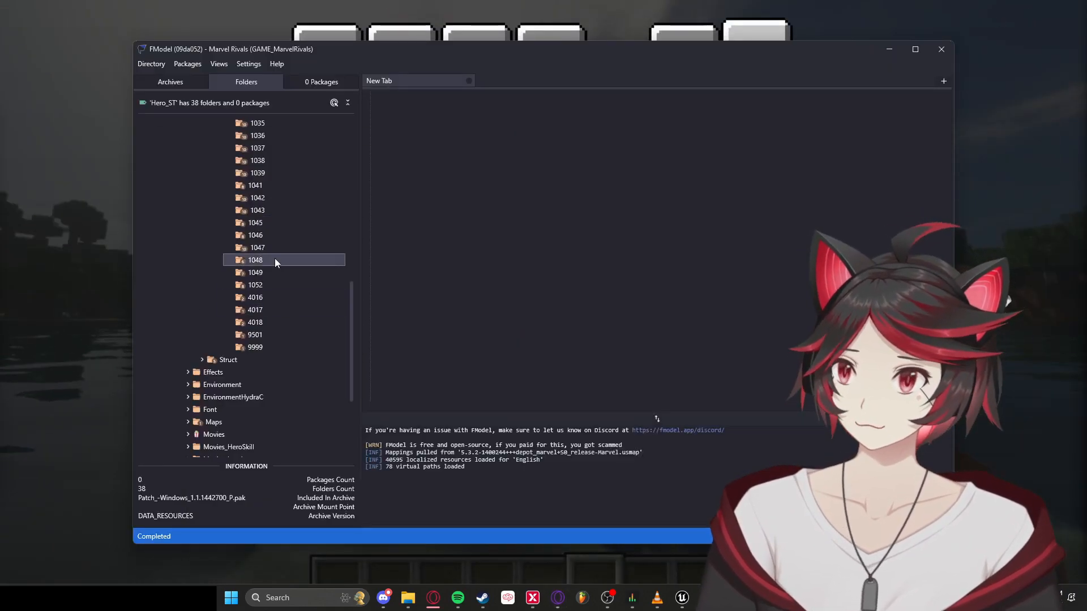
- Open Iron Fist's 1052 folder in Hero_ST and preview the 118_Career and 122_HeroVoice string tables
double_click(274, 285)
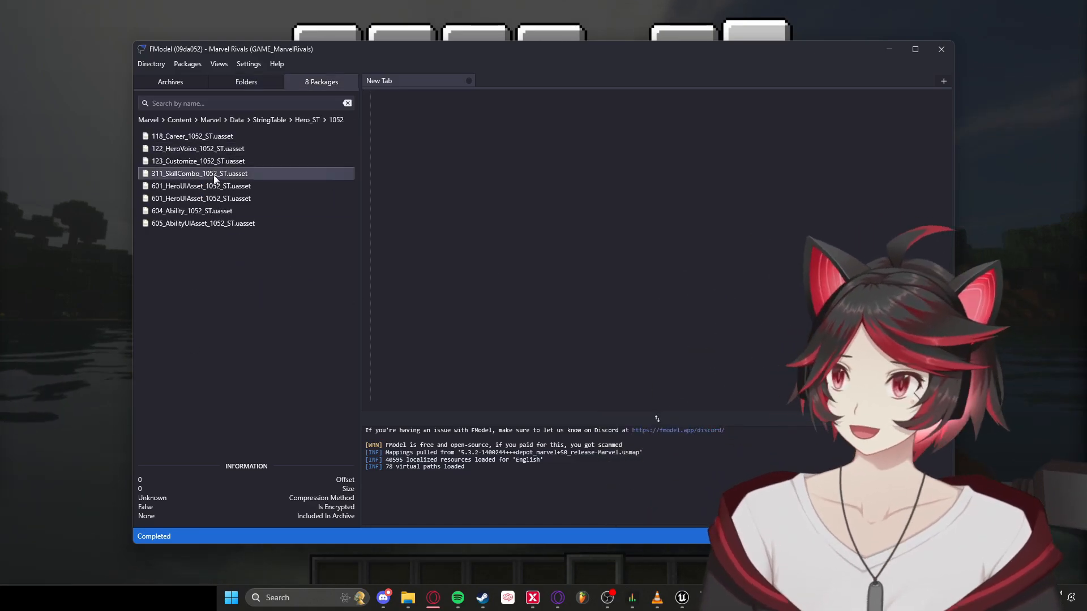
click(205, 139)
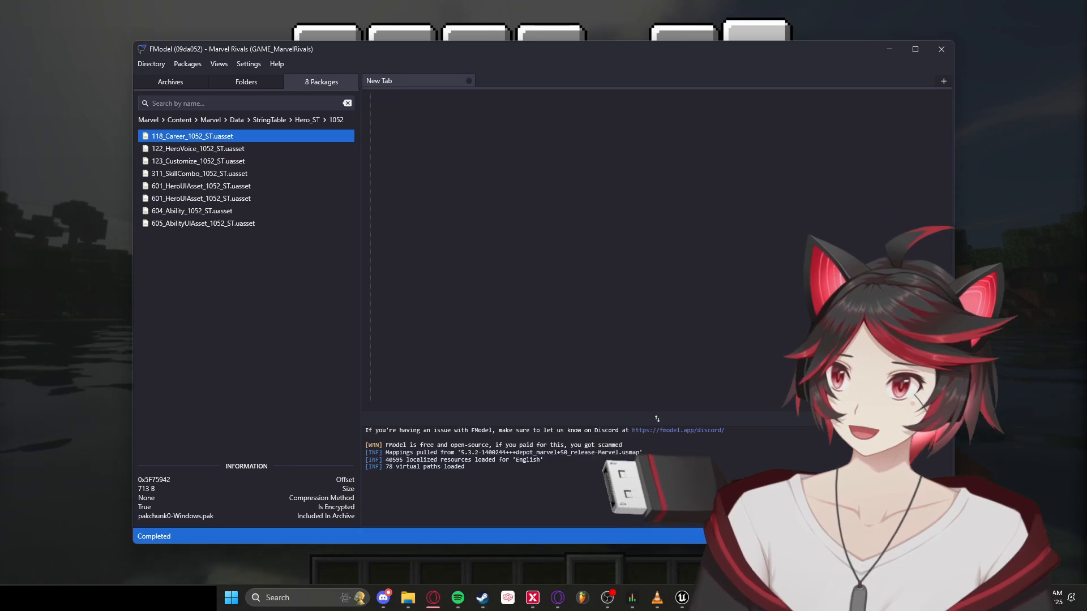
double_click(195, 137)
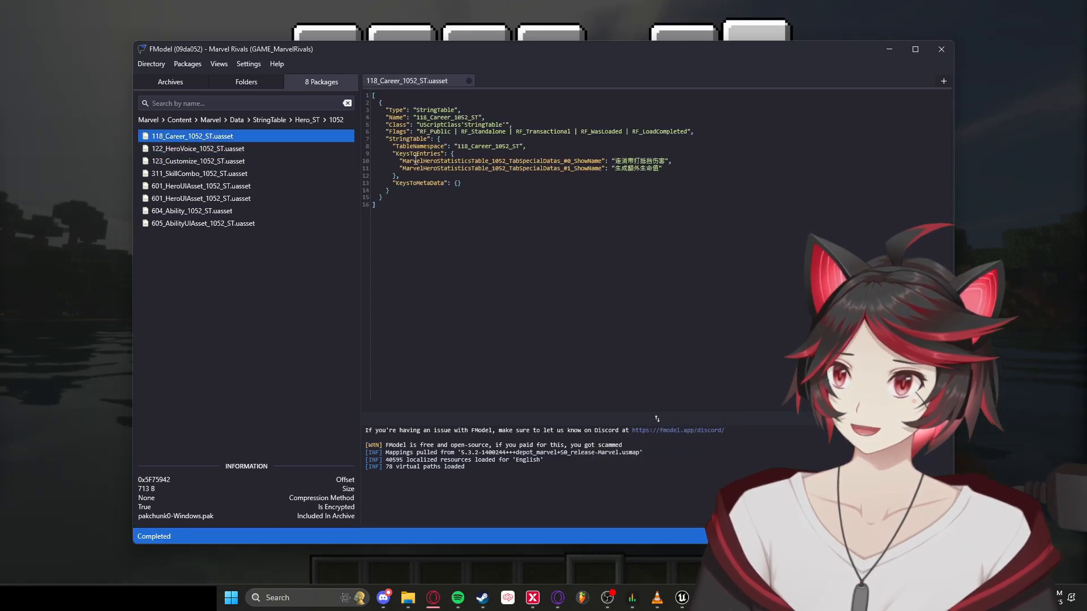
double_click(250, 161)
double_click(253, 147)
click(257, 133)
- Compare the two 601_HeroUIAsset_1052_ST.uasset entries and export the raw data of the one from pakchunk0-Windows.pak
click(205, 186)
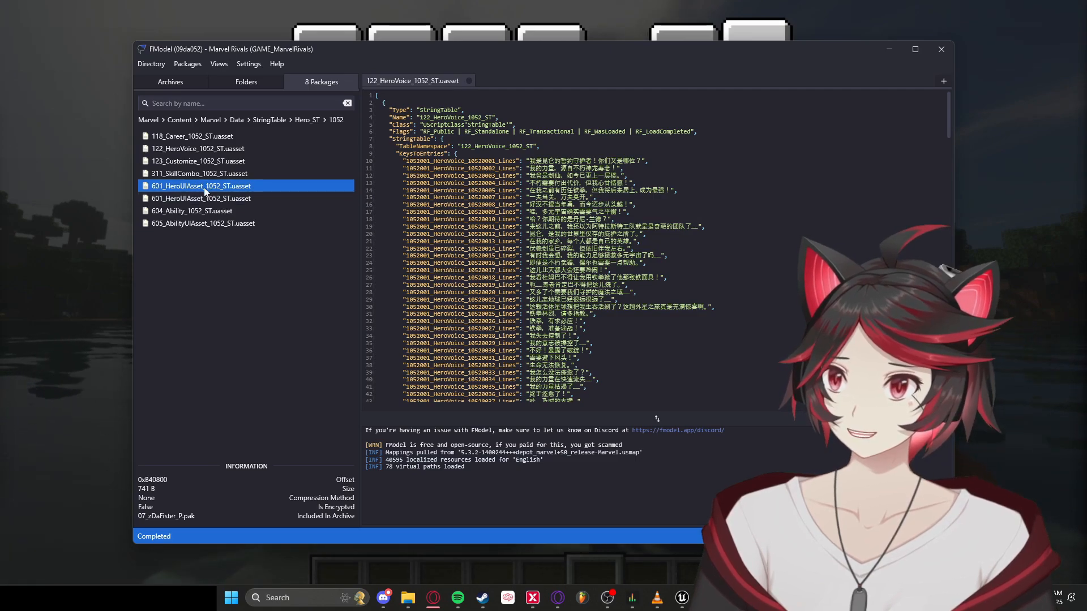
click(182, 200)
click(182, 188)
click(182, 199)
click(182, 188)
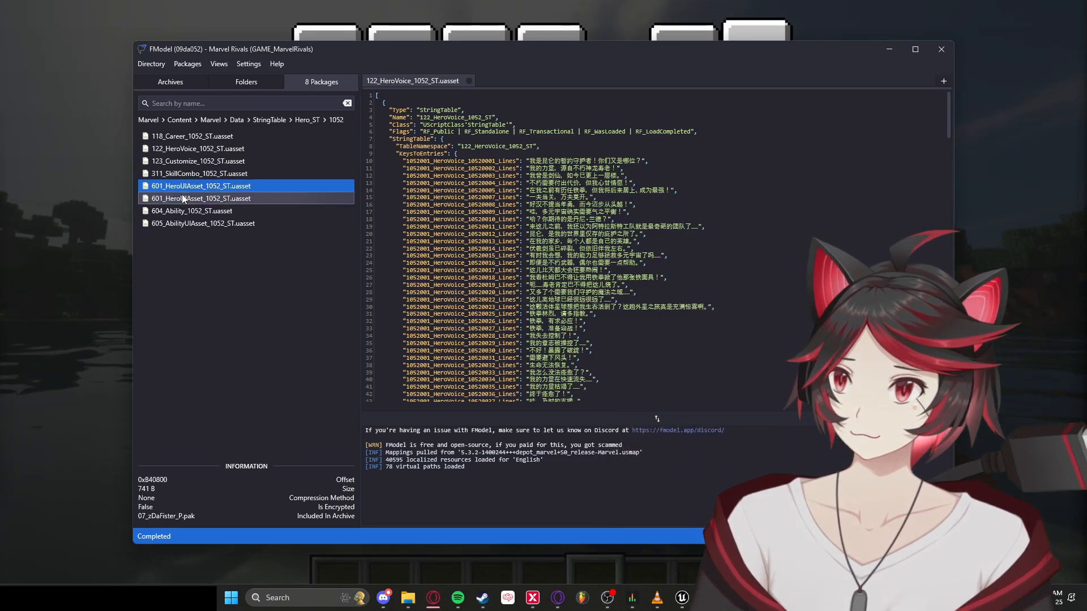
right_click(182, 198)
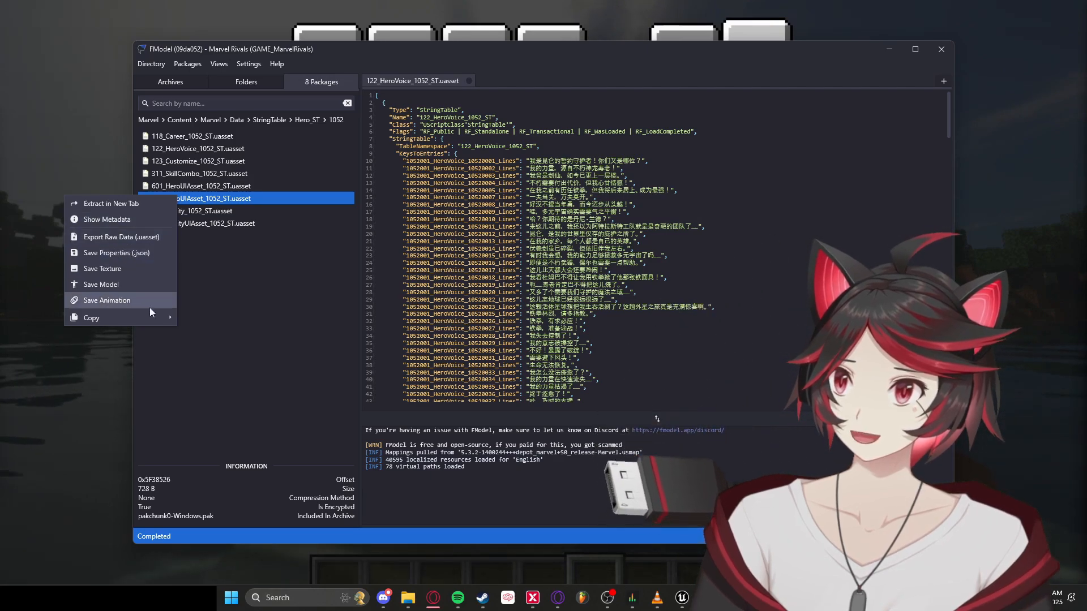
click(143, 237)
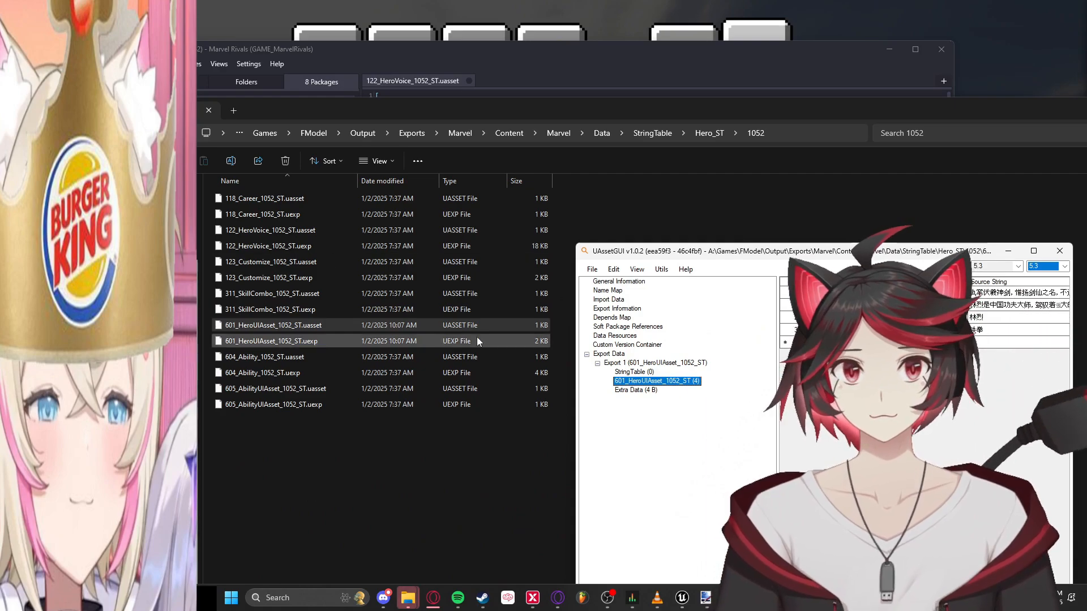
- Load the exported 601_HeroUIAsset_1052_ST.uasset into UAssetGUI and display the string table entries of Export 1
drag(244, 325, 425, 338)
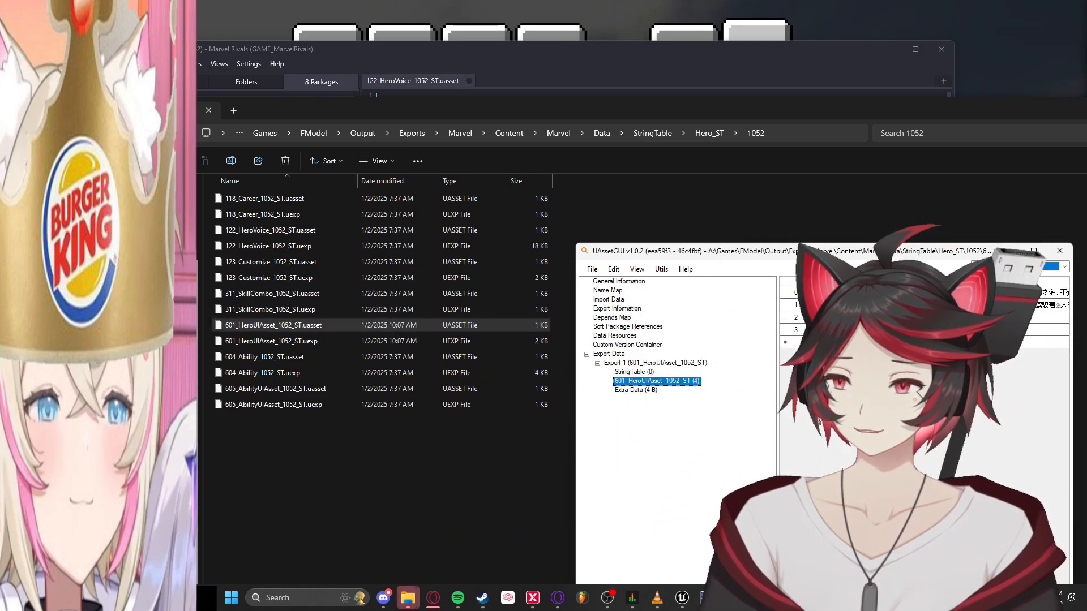
drag(835, 424, 836, 423)
drag(820, 252, 478, 79)
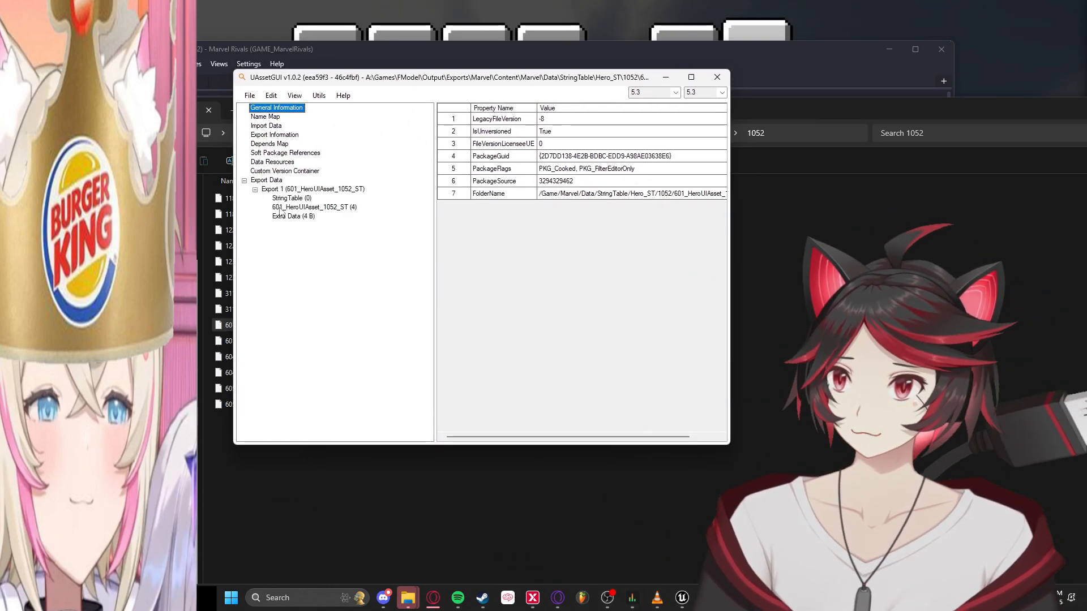
click(281, 207)
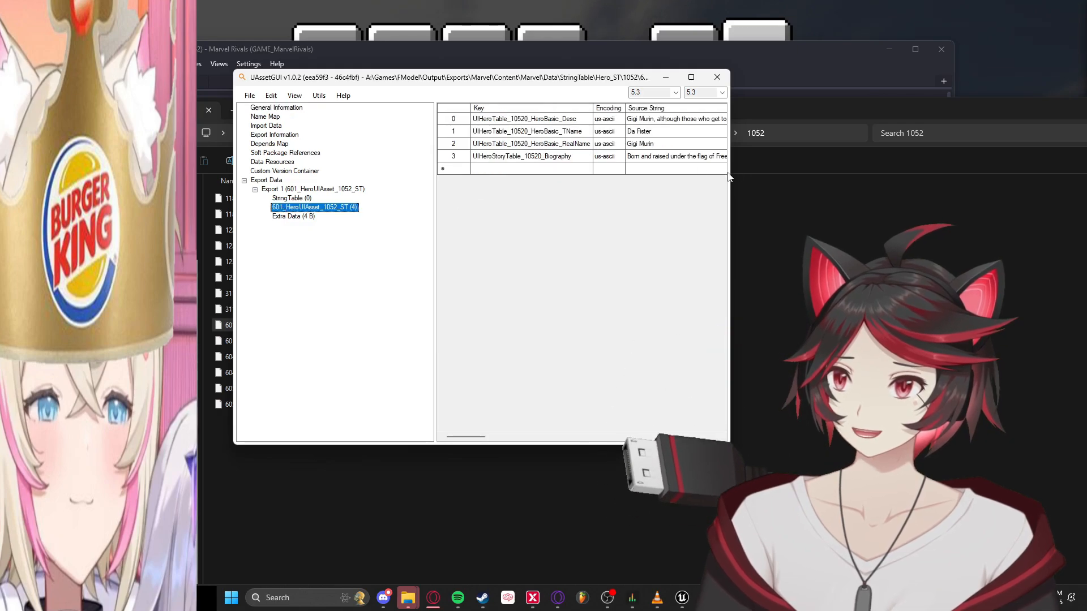
- Widen the UAssetGUI window to read the source strings, and select the key text UIHeroTable_10520_HeroBasic_Desc
drag(731, 172, 1086, 169)
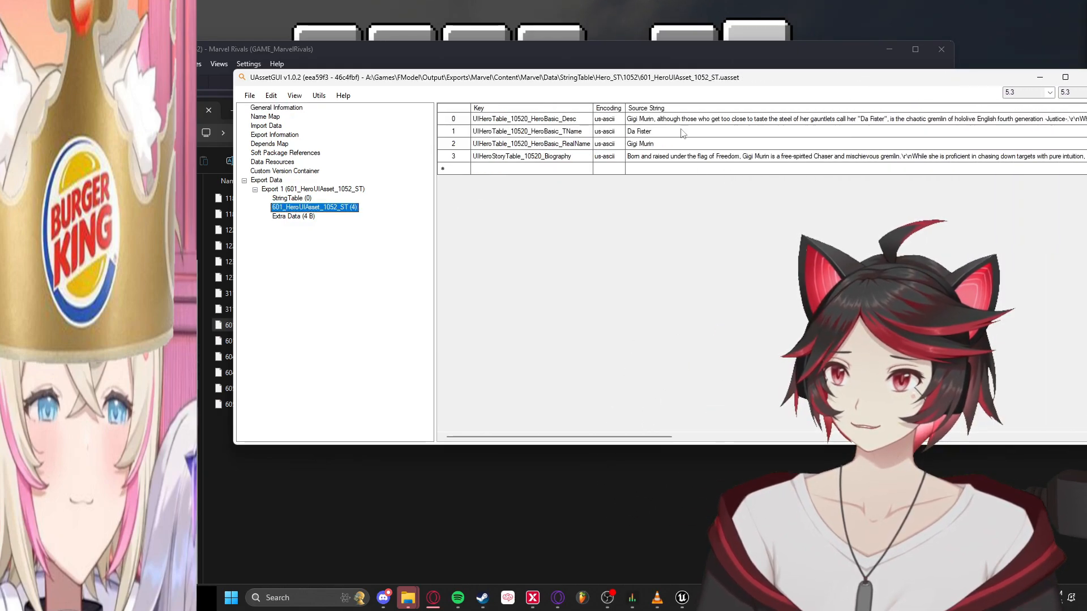
drag(232, 132, 67, 133)
drag(237, 79, 180, 92)
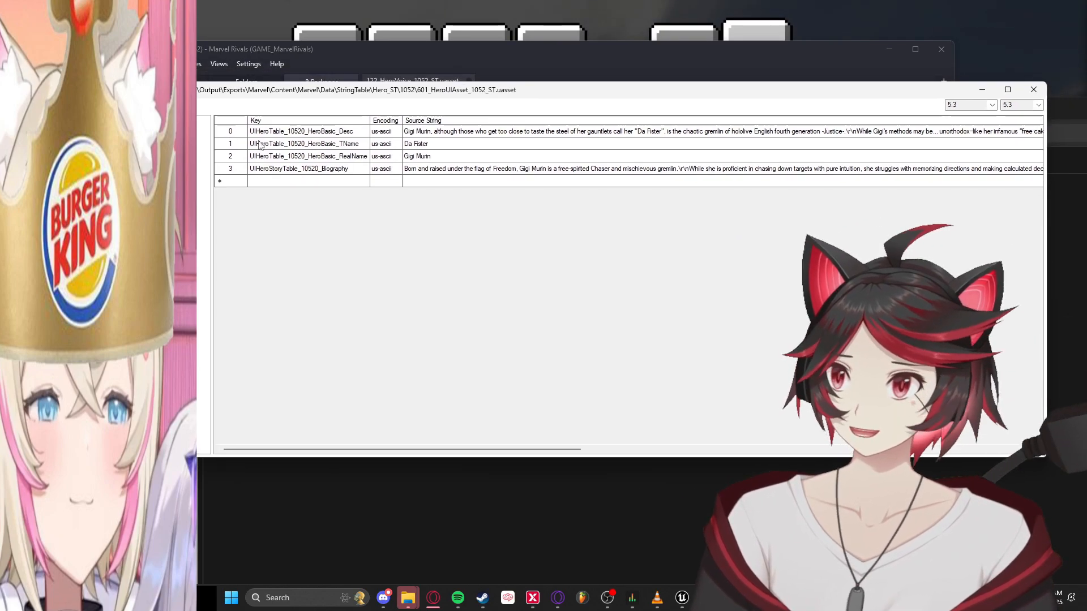
double_click(299, 132)
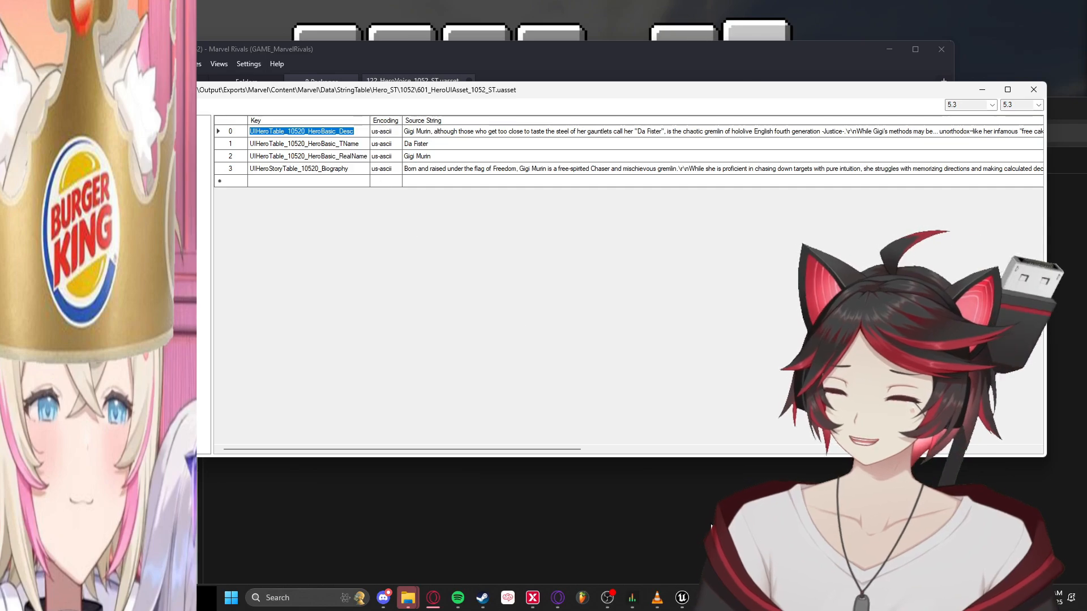
- Switch to the Marvel project in Unreal Editor and check its Marvel/Data/StringTable/Hero_ST/1052 folder against FModel's path, collapsing the Characters folder
click(681, 598)
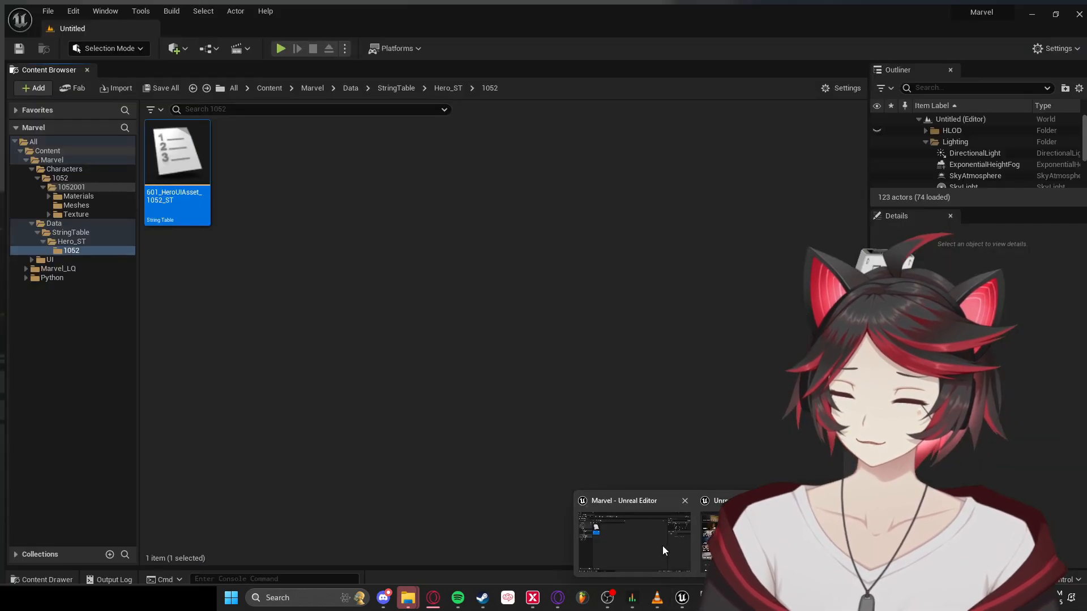
click(662, 546)
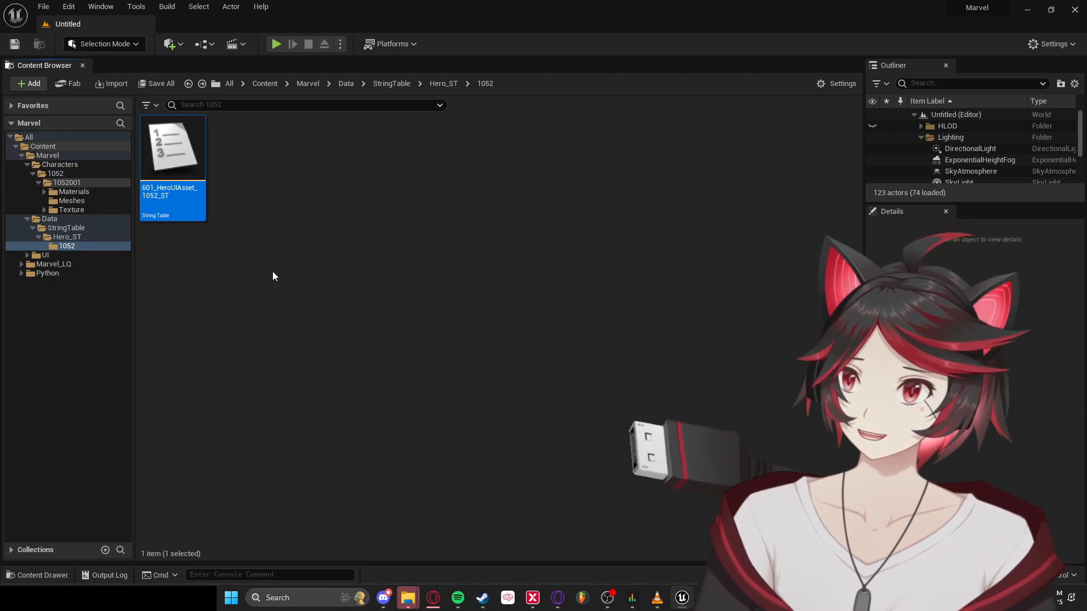
key(alt+Tab)
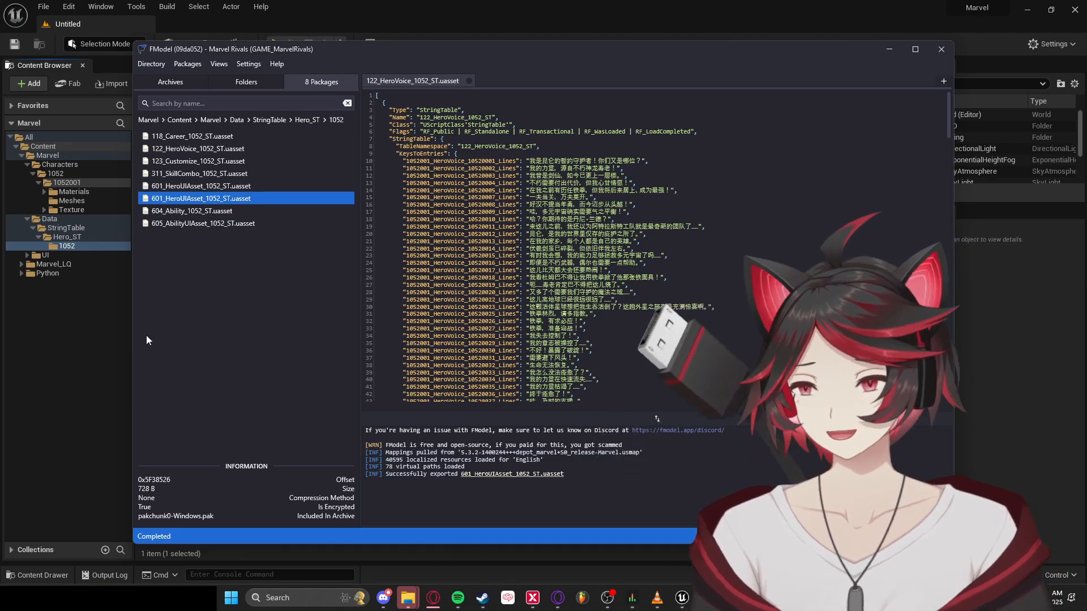
click(84, 246)
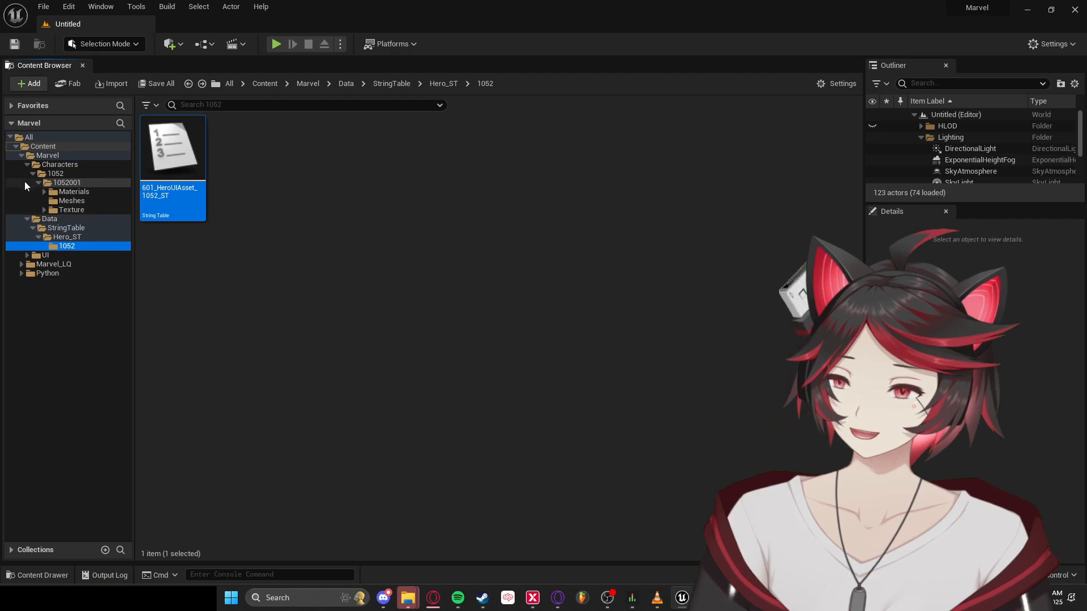
click(27, 164)
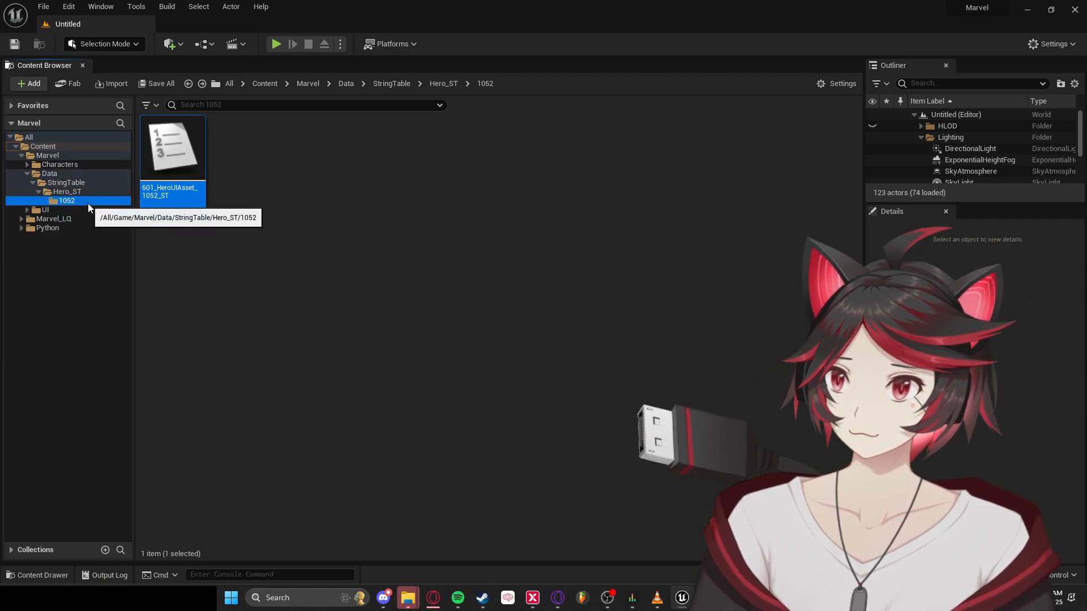
click(309, 193)
click(189, 197)
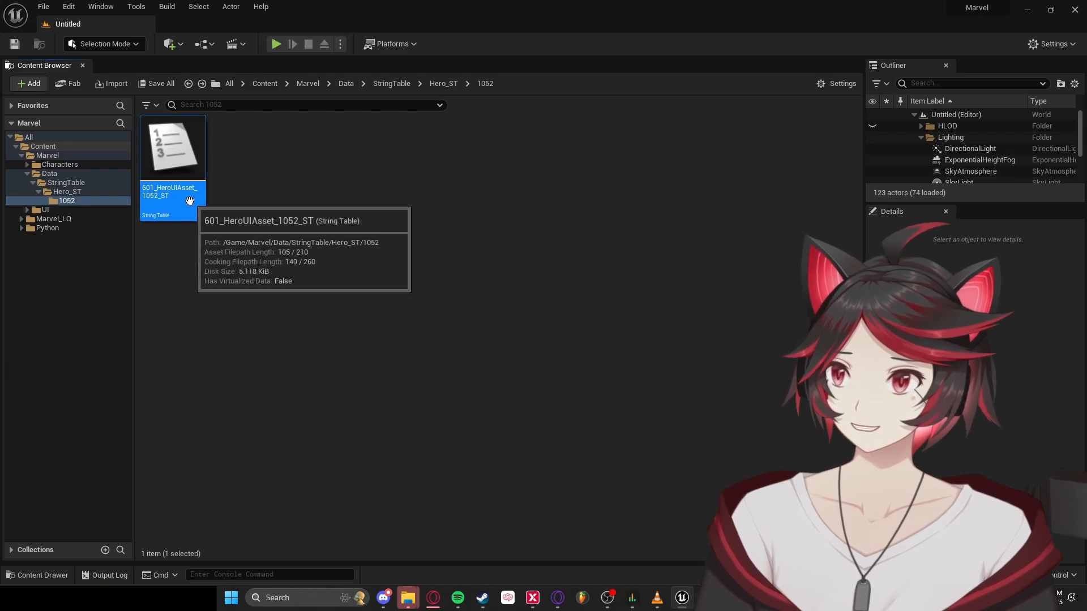
- Create a new String Table asset in the 1052 folder, keeping the default name NewStringTable
right_click(276, 186)
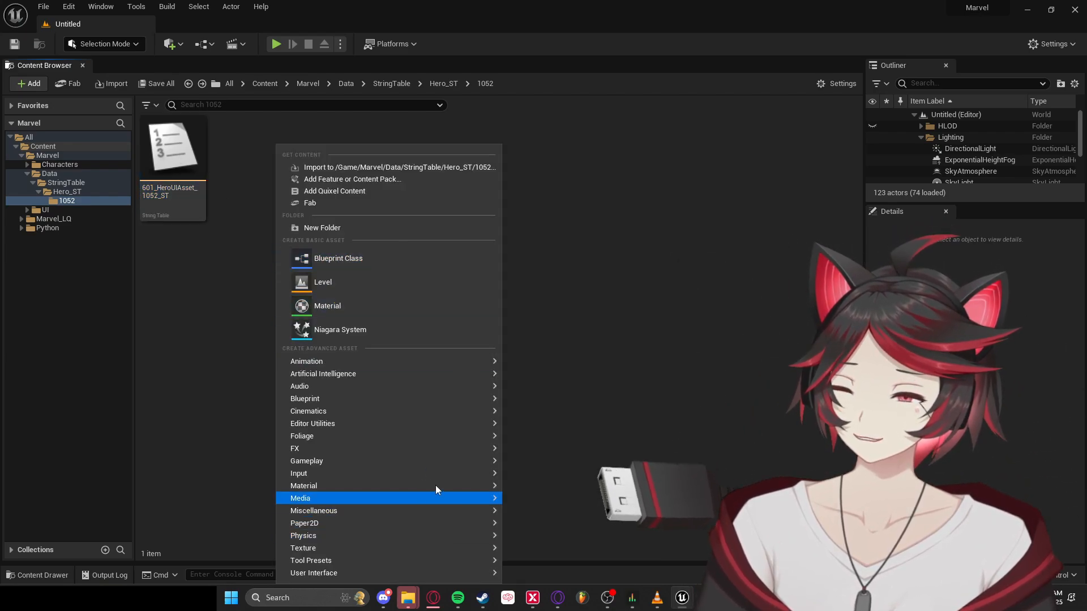
mouse_move(389, 453)
mouse_move(368, 486)
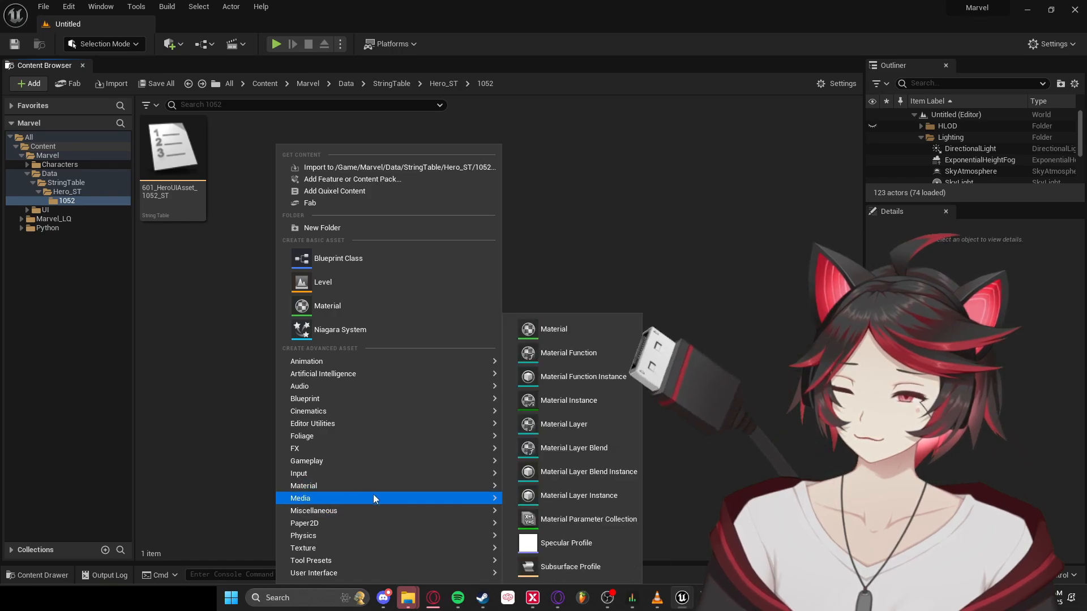
mouse_move(394, 507)
scroll(578, 508, down, 4)
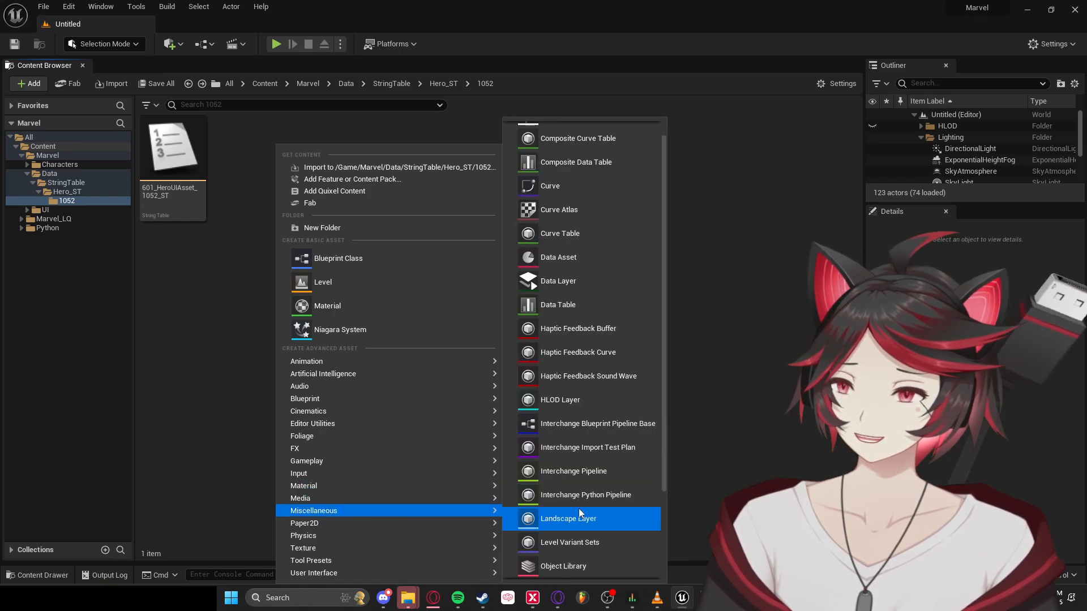
scroll(583, 510, down, 2)
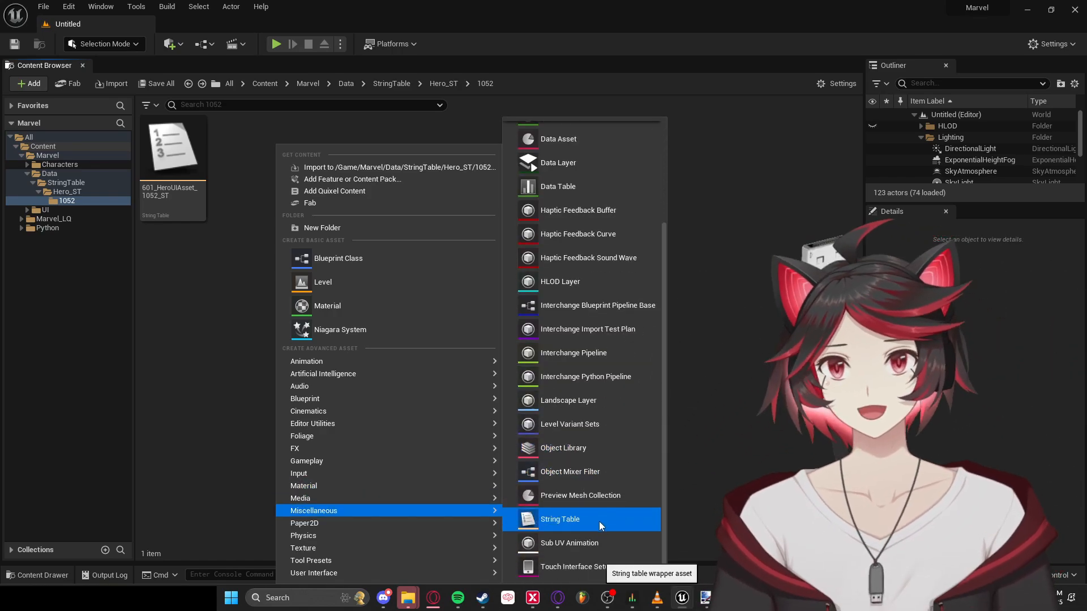
click(599, 521)
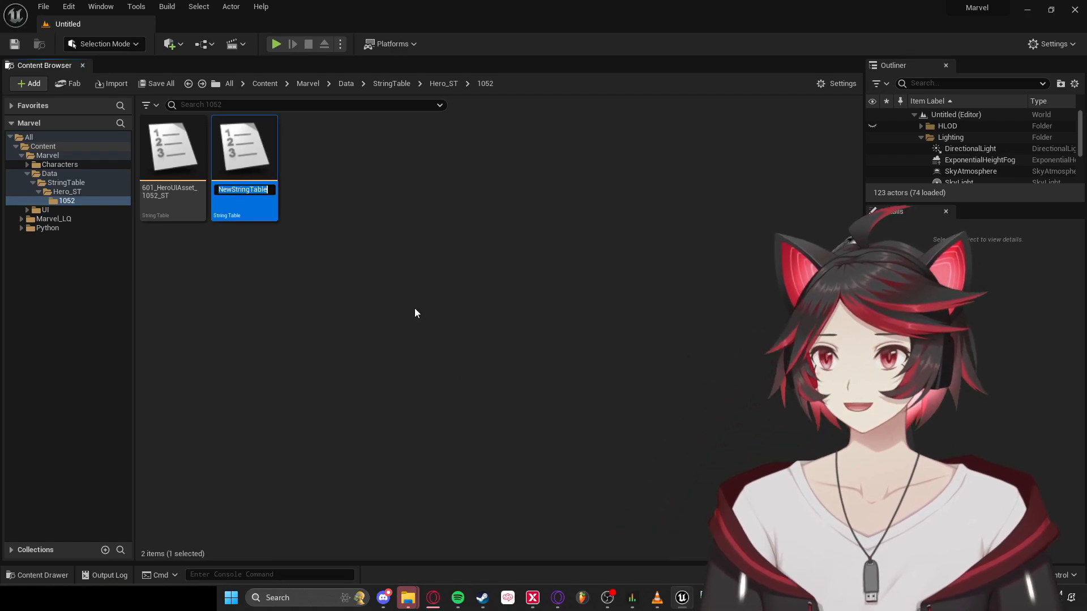
key(Return)
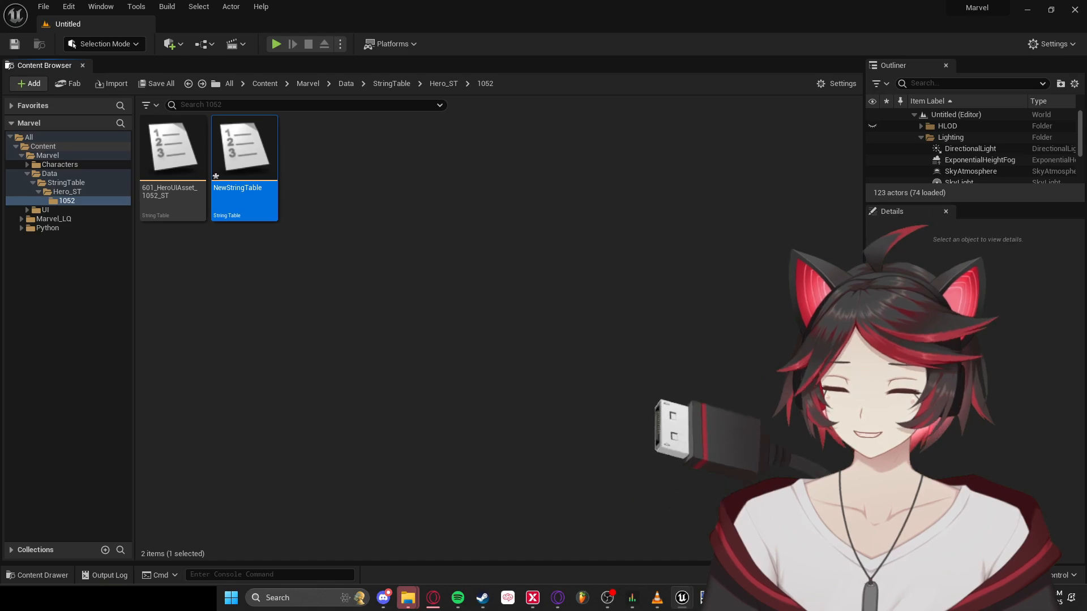
- Switch to UAssetGUI and copy the name 601_HeroUIAsset_1052_ST from the asset's Name Map
click(731, 598)
drag(322, 99, 533, 154)
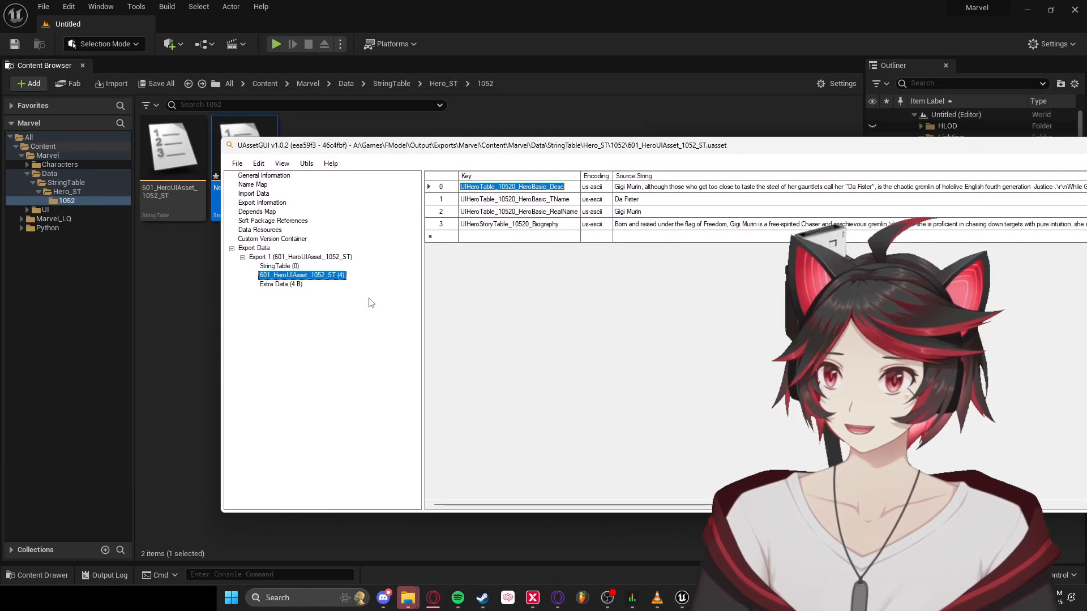
click(252, 185)
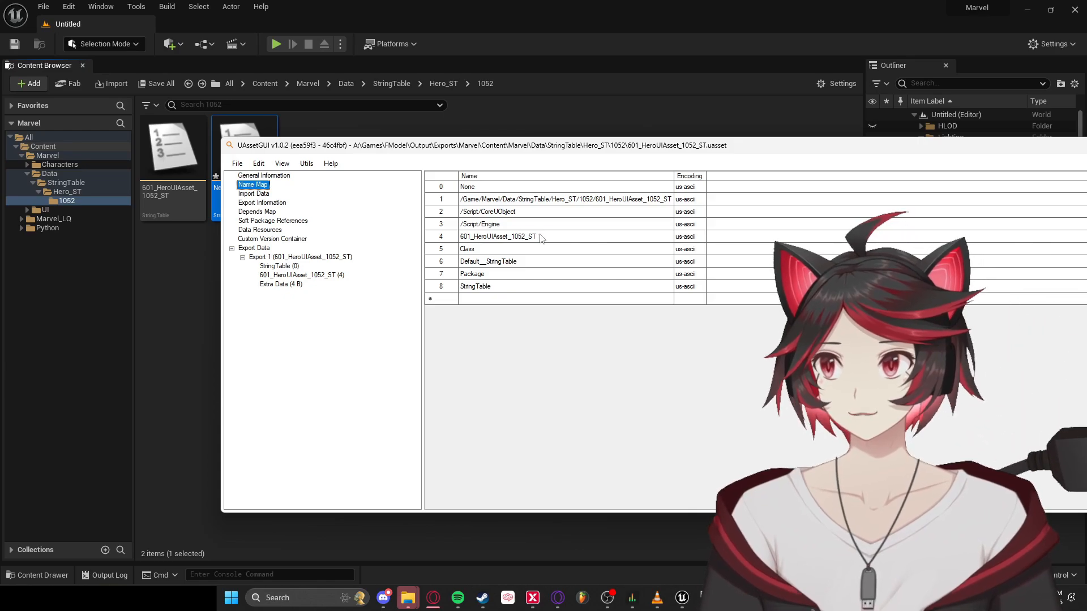
click(511, 238)
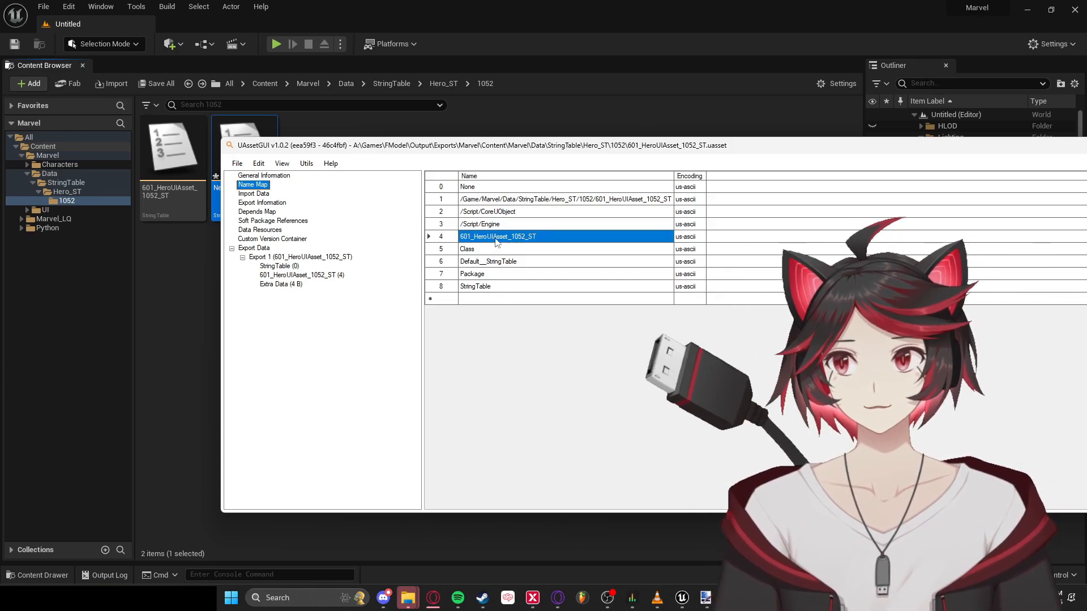
double_click(495, 237)
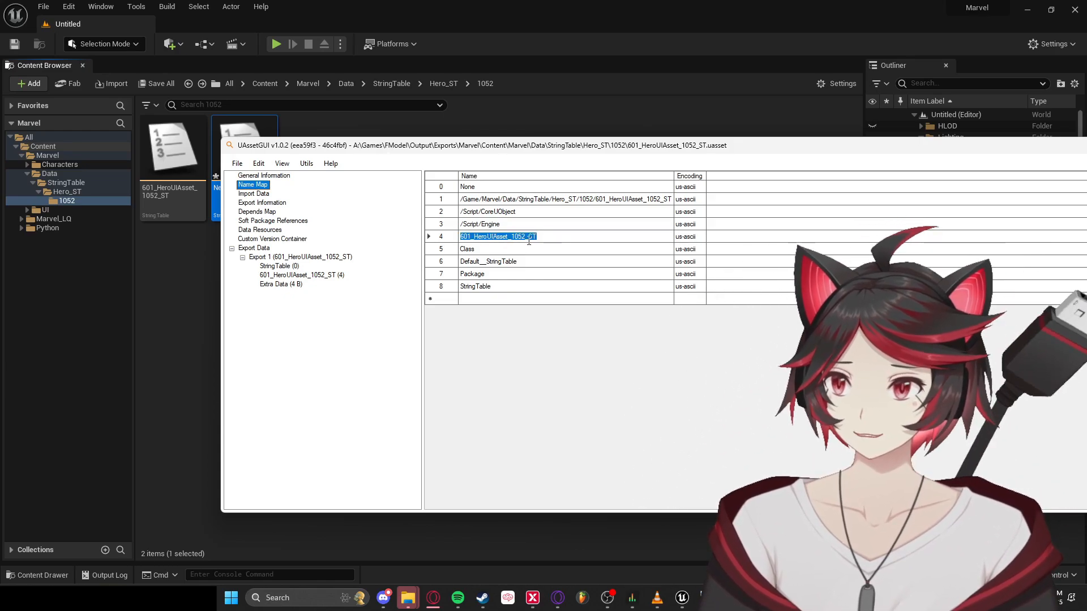
drag(971, 151, 934, 226)
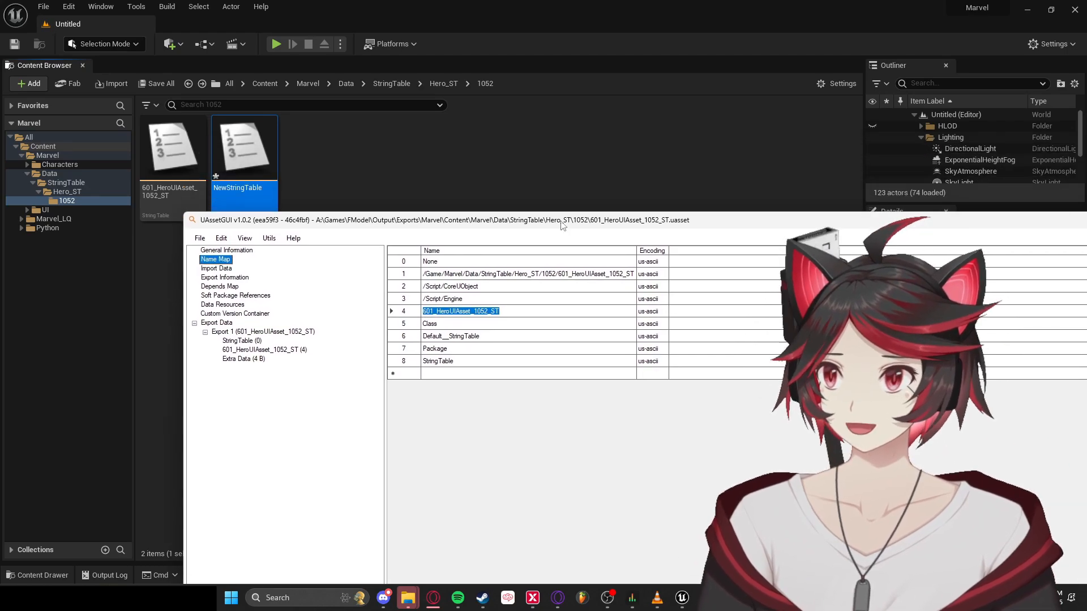
- Open NewStringTable in Unreal Editor and set its namespace to 601_HeroUIAsset_1052_ST
click(177, 180)
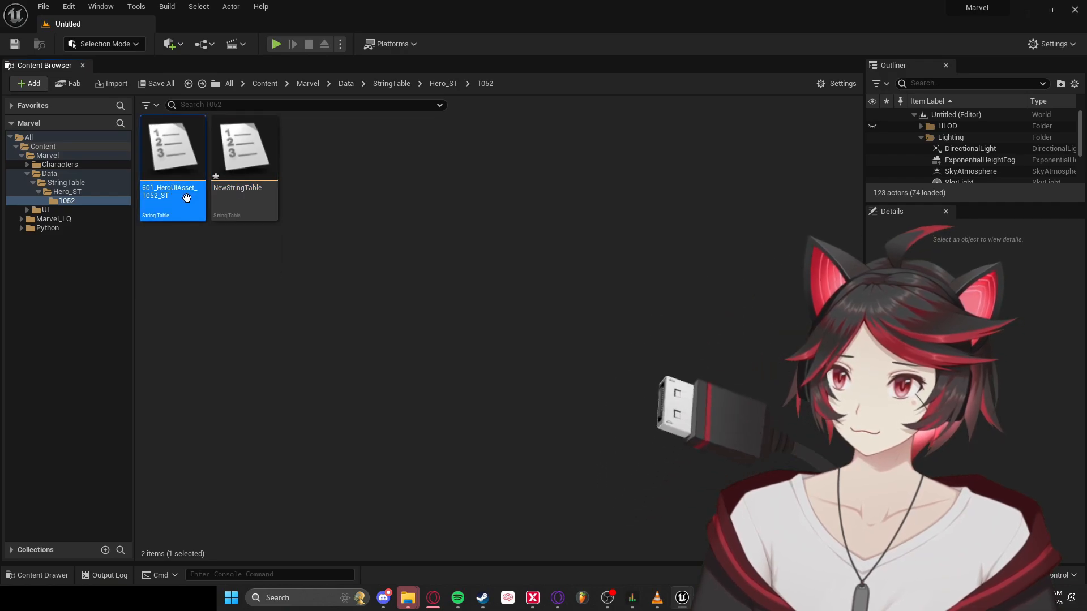
click(248, 182)
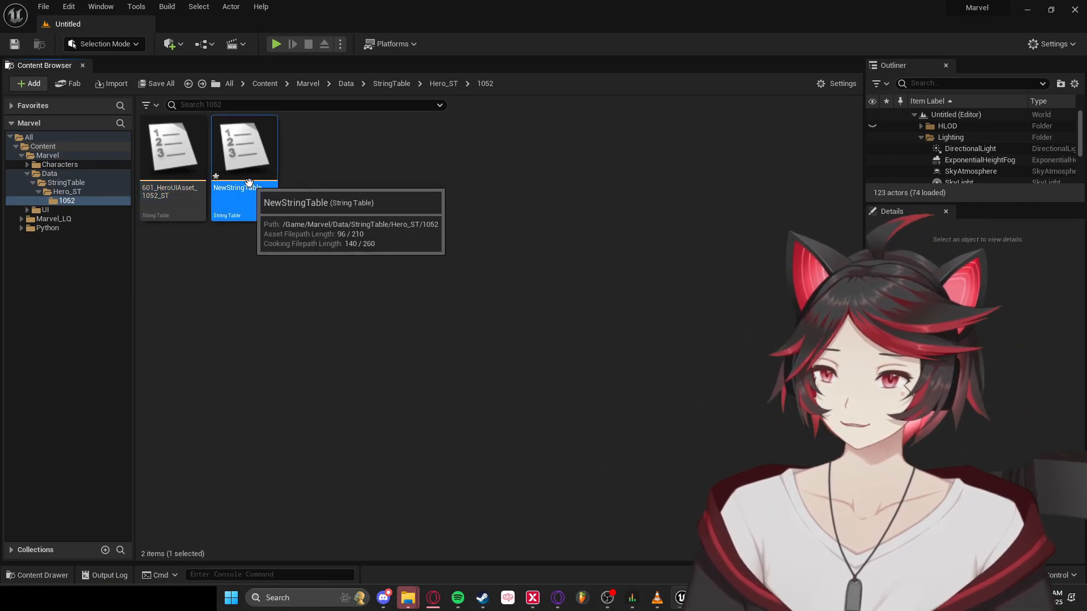
double_click(263, 192)
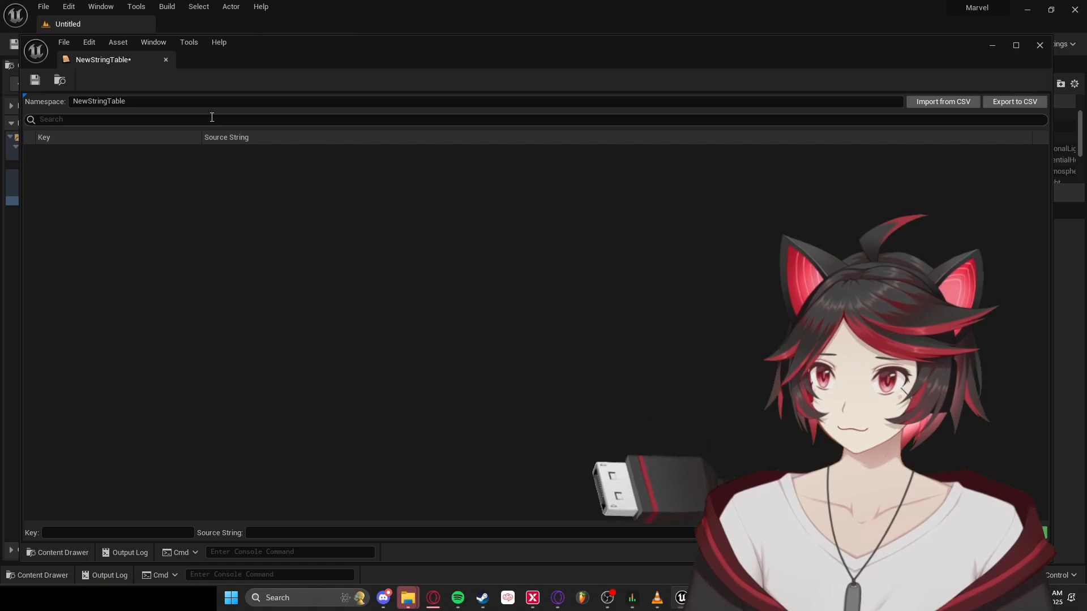
drag(204, 104, 73, 103)
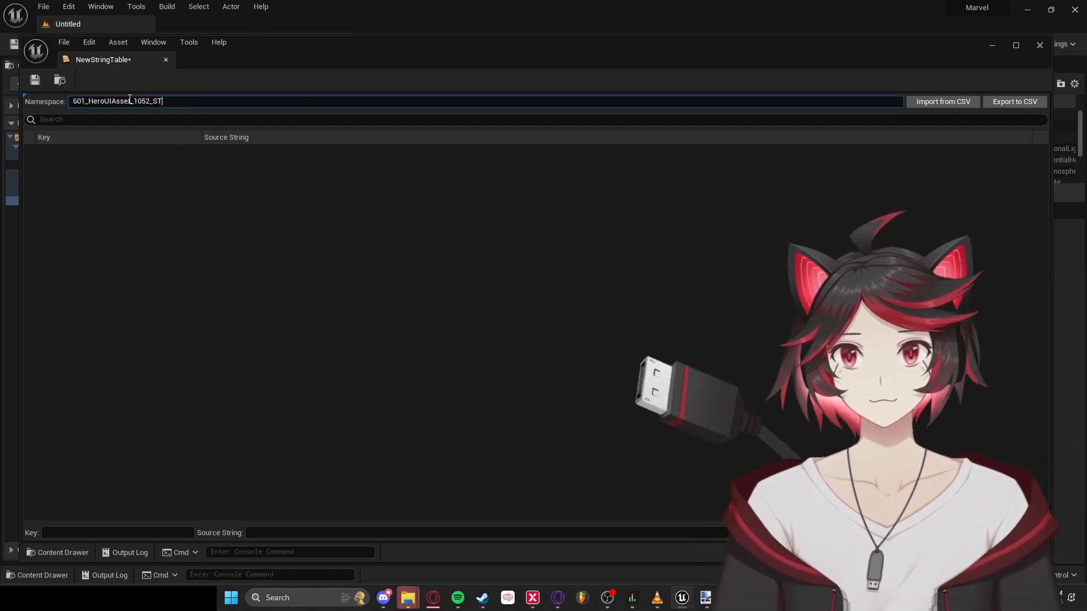
key(ctrl+a)
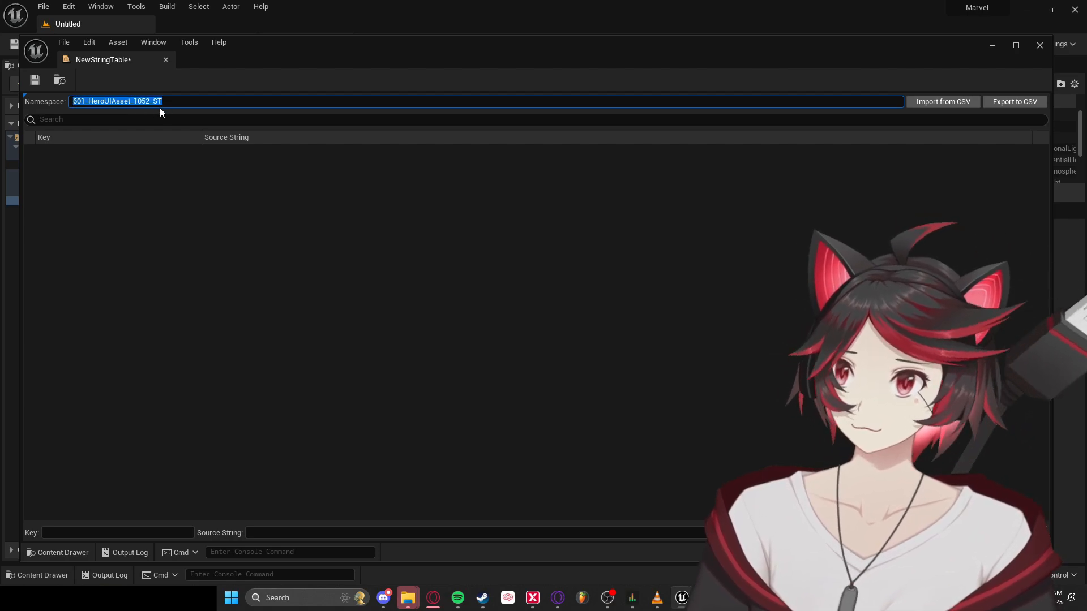
- Clear the namespace of NewStringTable and display the string entries of 601_HeroUIAsset_1052_ST in UAssetGUI
key(BackSpace)
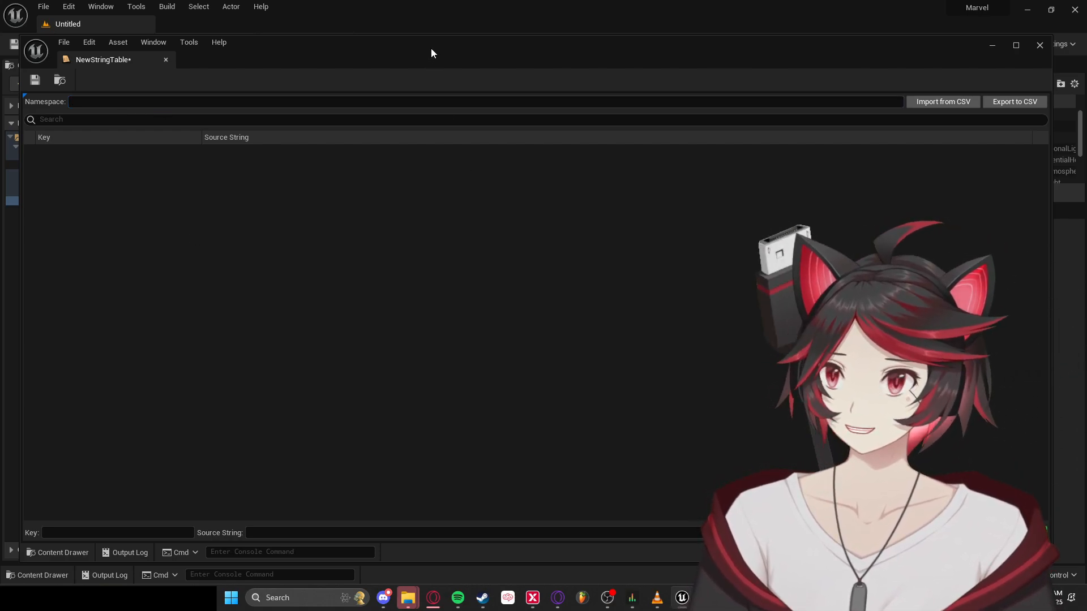
drag(431, 53, 454, 43)
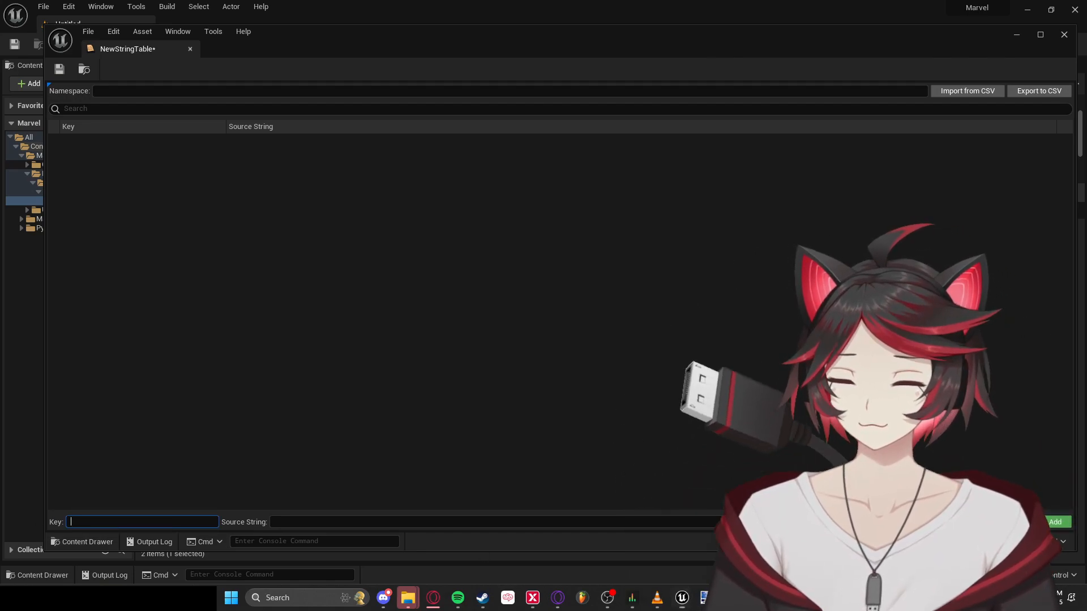
click(706, 597)
click(264, 350)
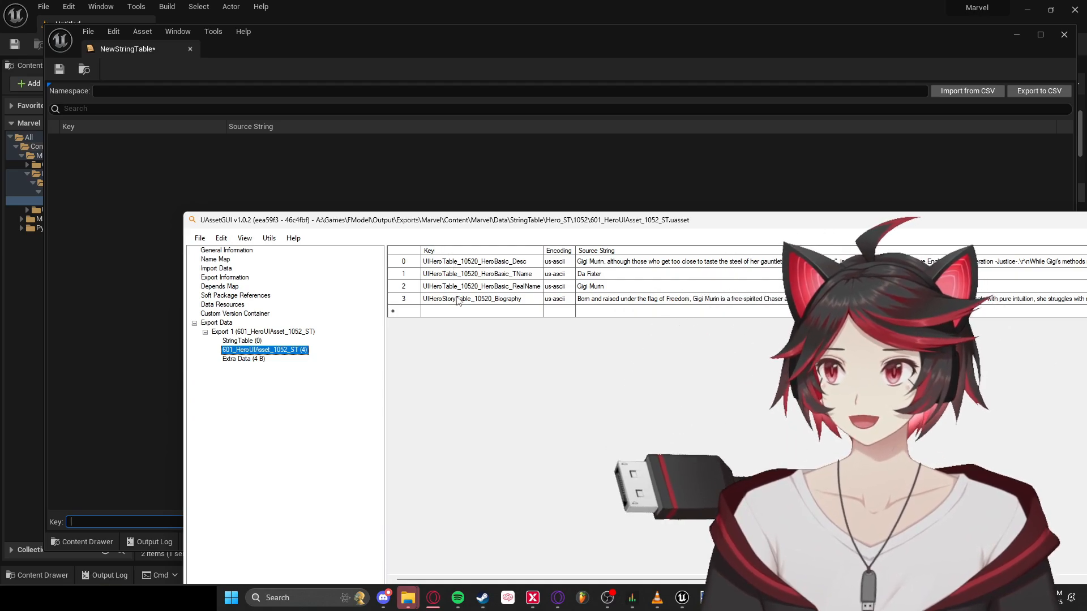
- Examine the HeroBasic_Desc, HeroBasic_TName, HeroBasic_RealName and Biography keys in the asset's string entries
click(486, 276)
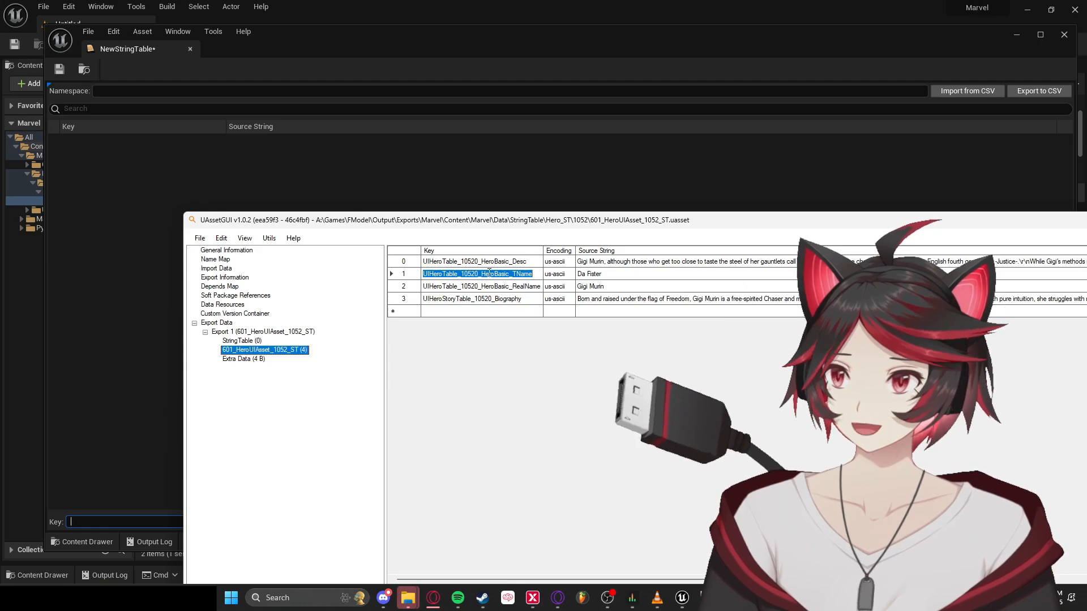
click(464, 285)
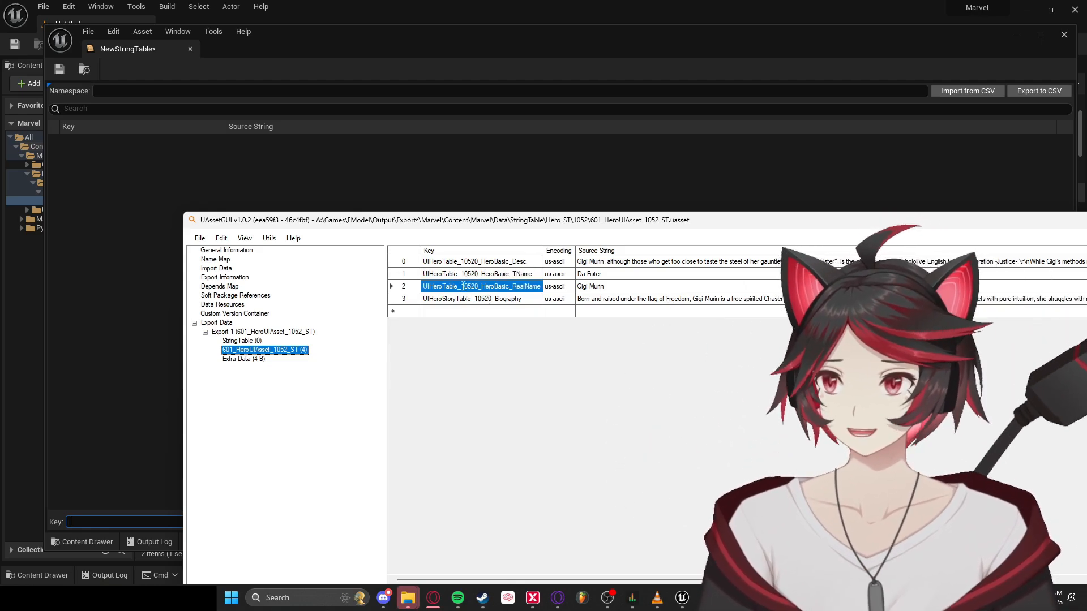
click(464, 286)
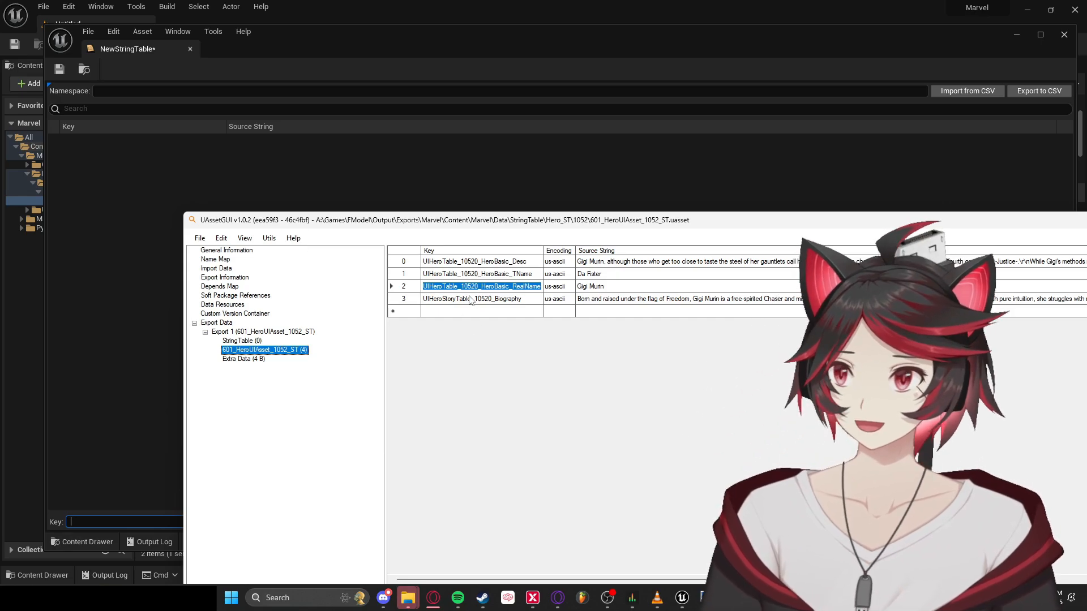
click(487, 298)
click(509, 298)
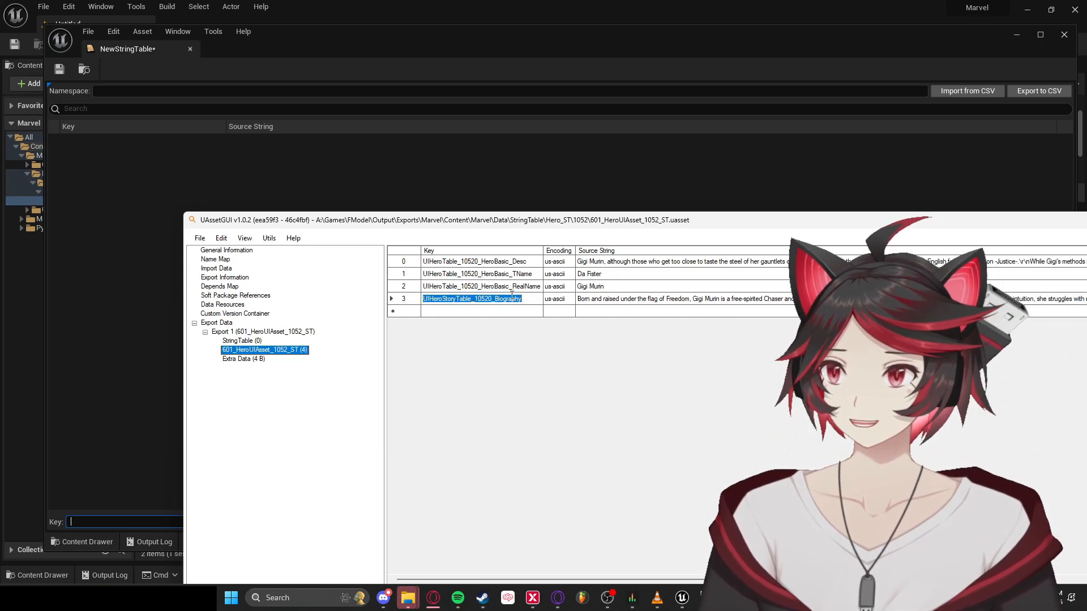
click(488, 263)
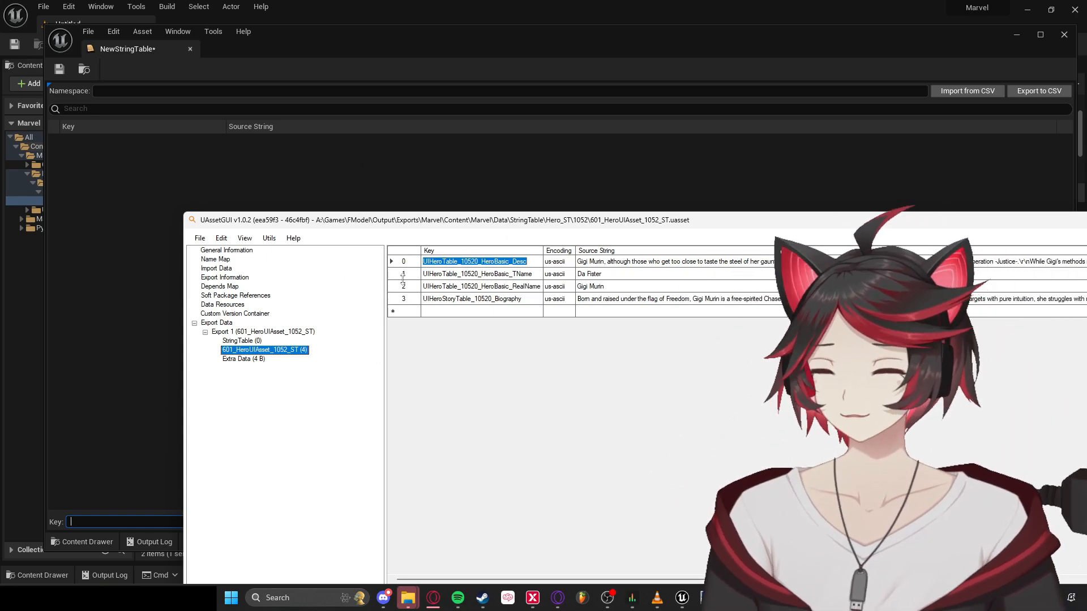
- Copy the key UIHeroTable_10520_HeroBasic_TName and add it to NewStringTable in Unreal Editor with the source string "Gigi Murin"
click(487, 277)
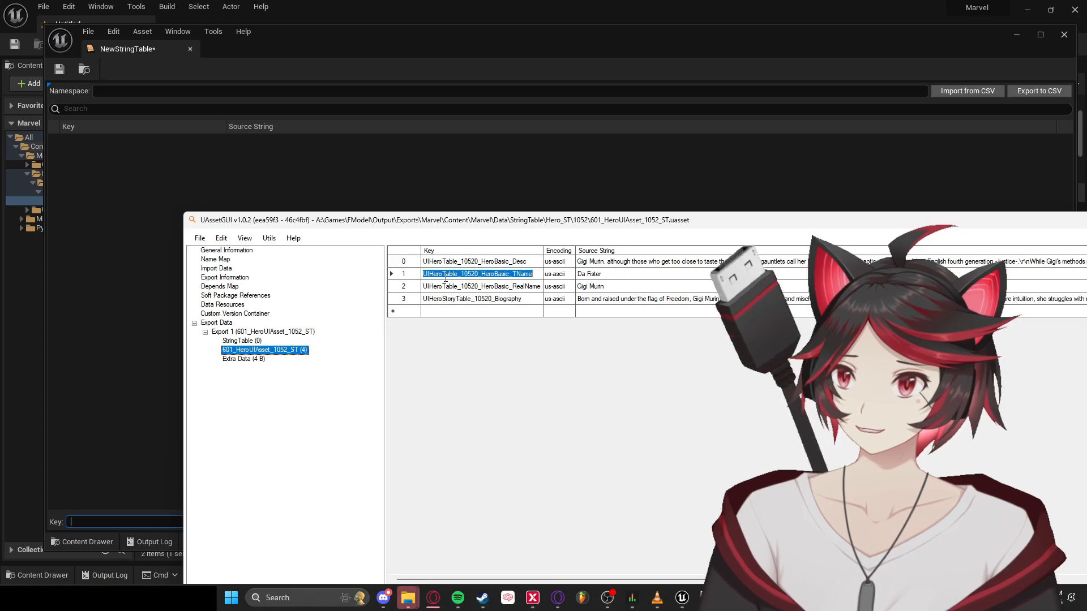
click(486, 173)
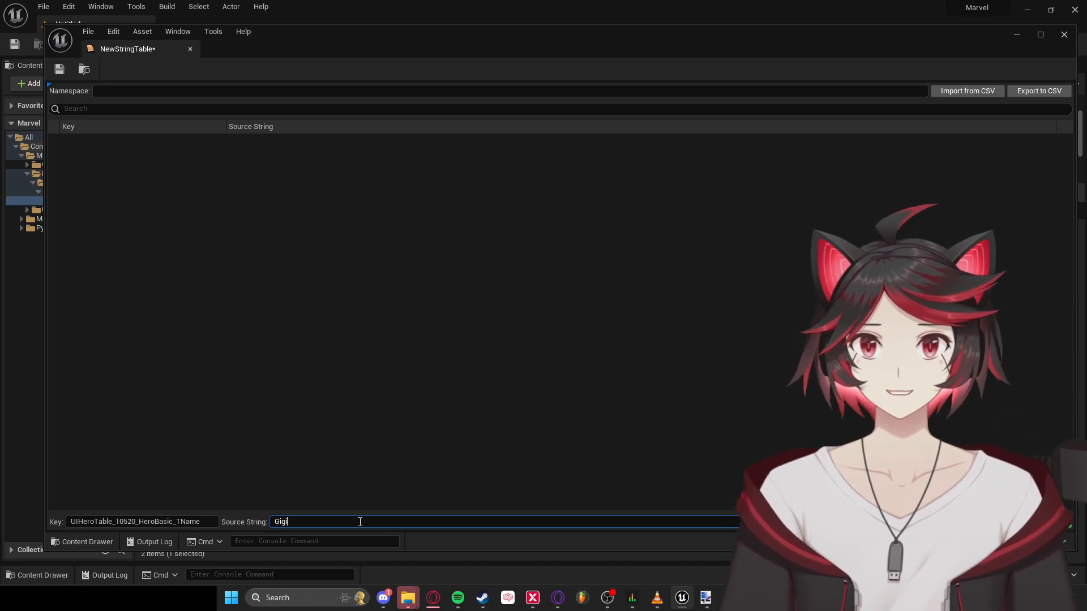
text(Murin)
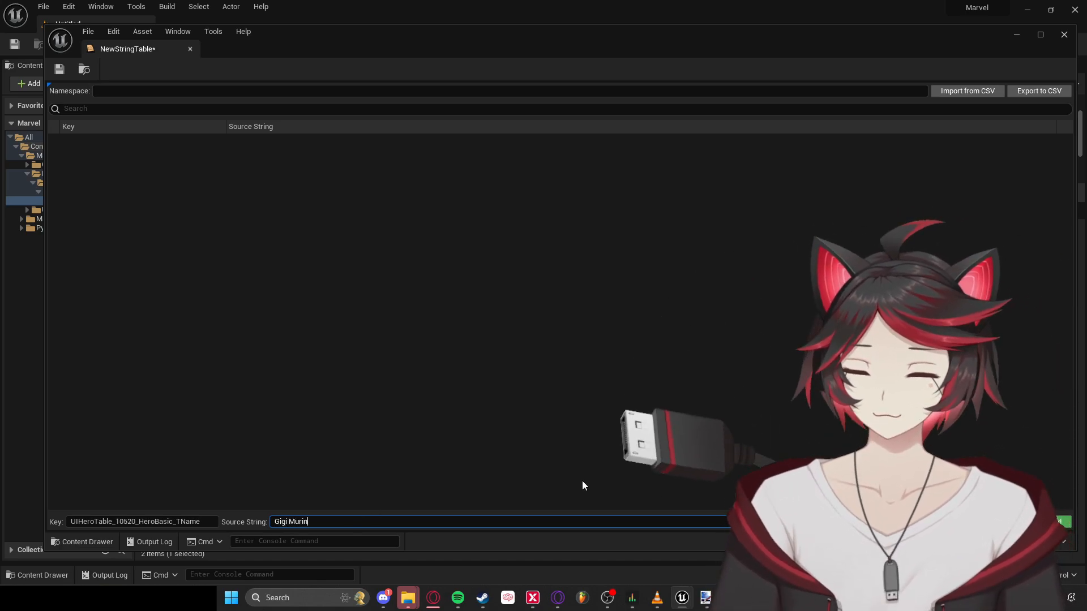
key(Return)
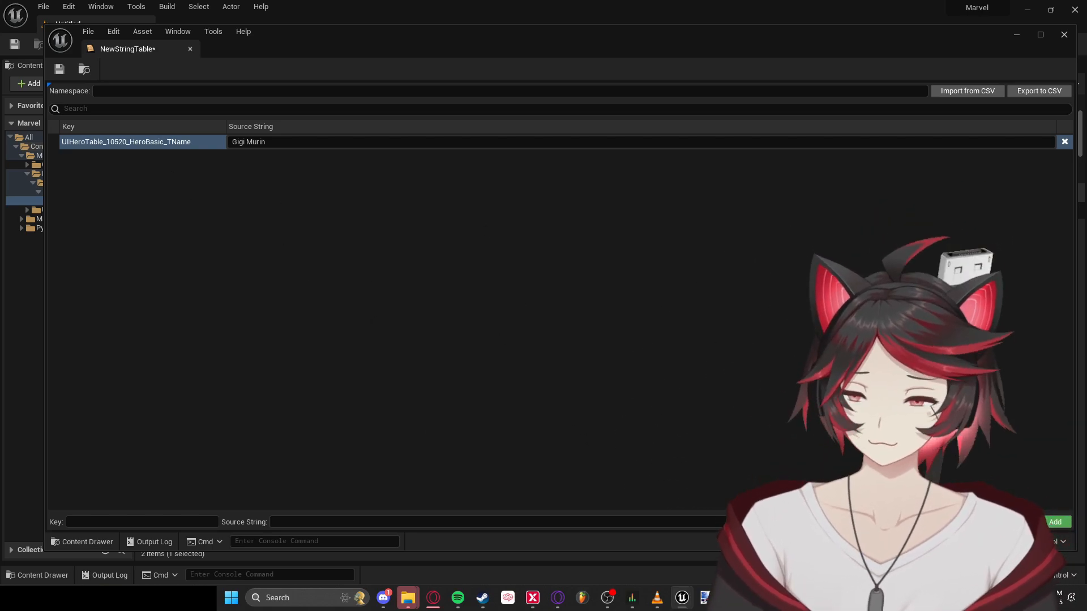
- Check the UIHeroStoryTable_10520_Biography key in UAssetGUI and open the existing 601_HeroUIAsset_1052_ST string table in Unreal Editor
key(alt+Tab)
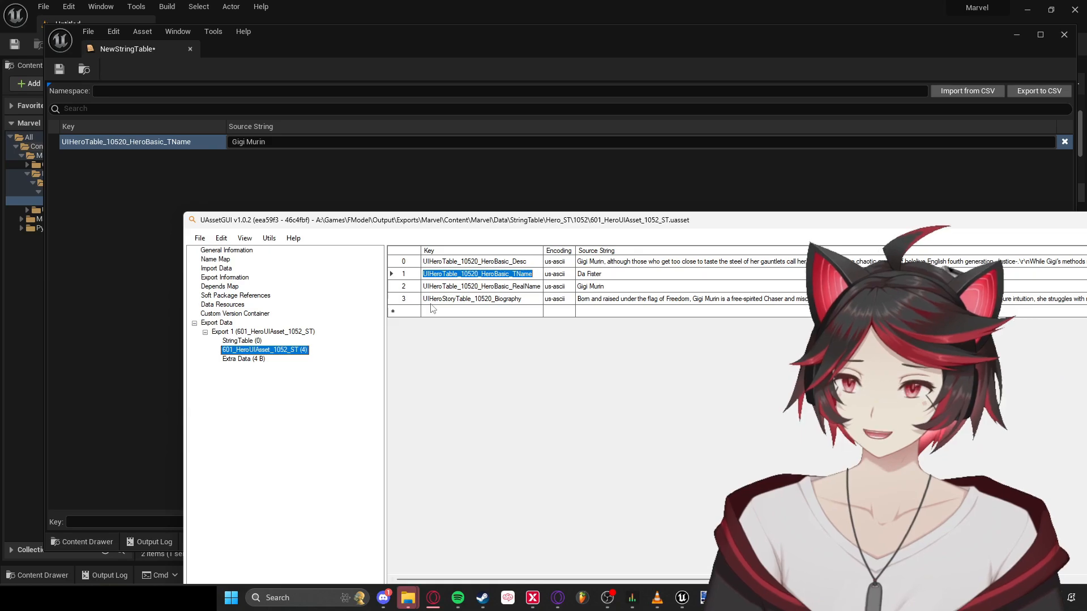
click(461, 299)
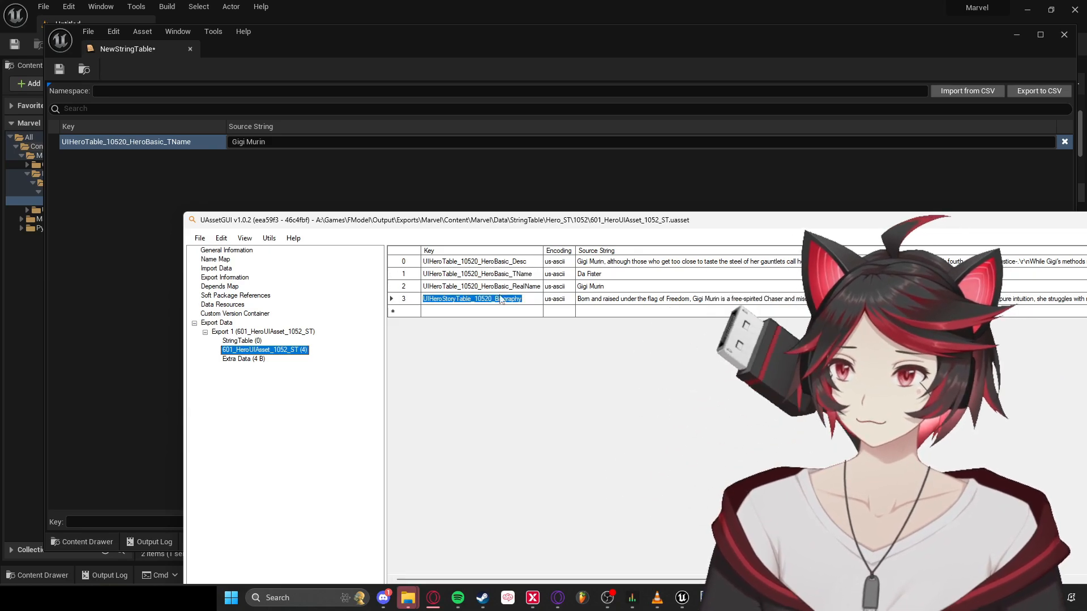
drag(1020, 232, 843, 215)
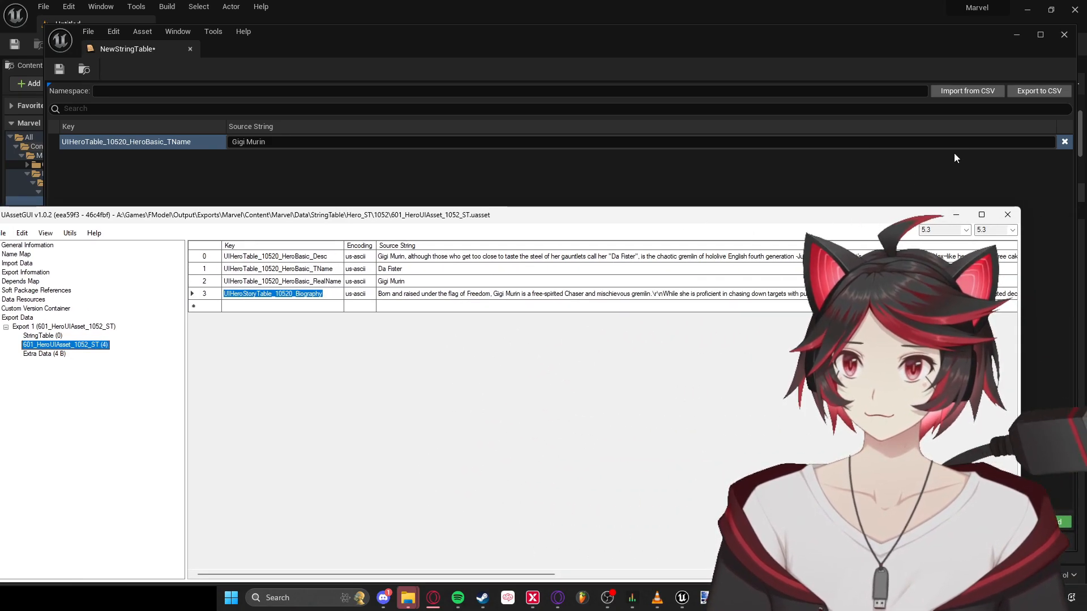
click(1015, 35)
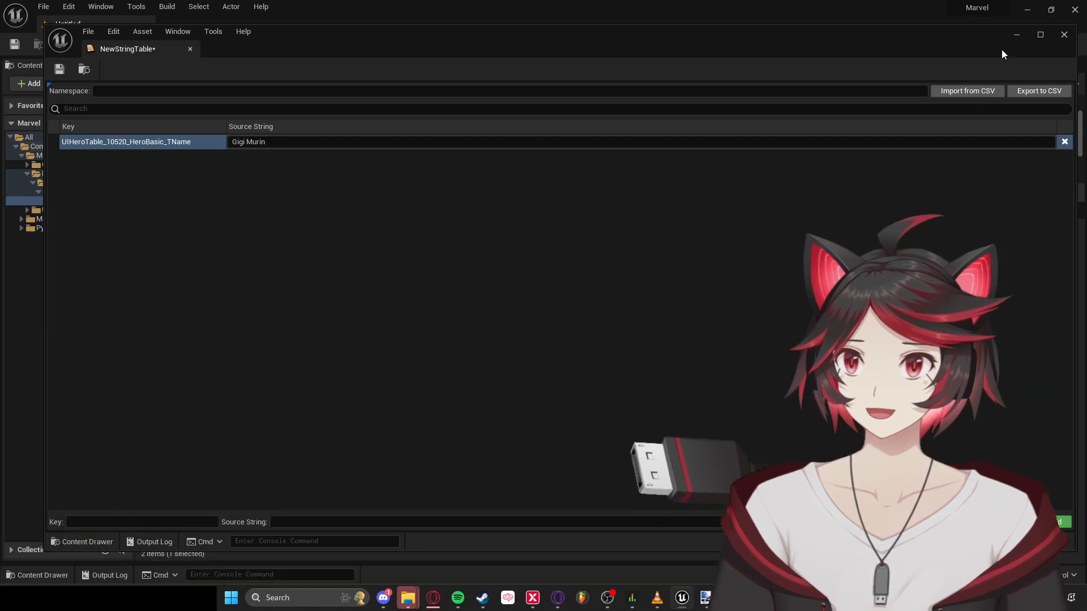
double_click(173, 164)
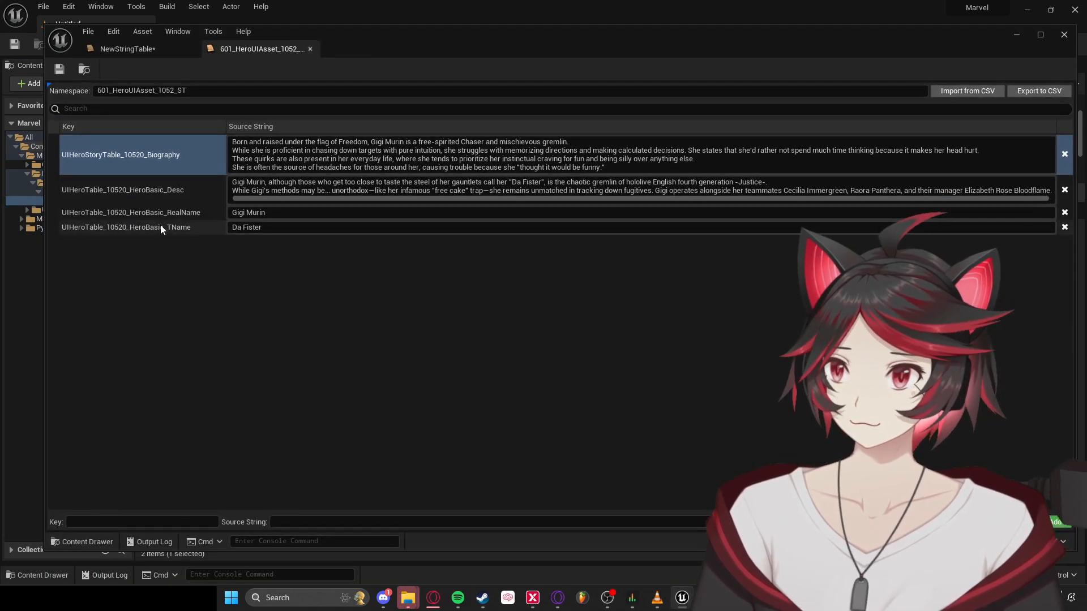
- Remove the line break after the Biography string's first sentence, ending "mischievous gremlin.", and insert it again
click(247, 142)
drag(233, 142, 650, 206)
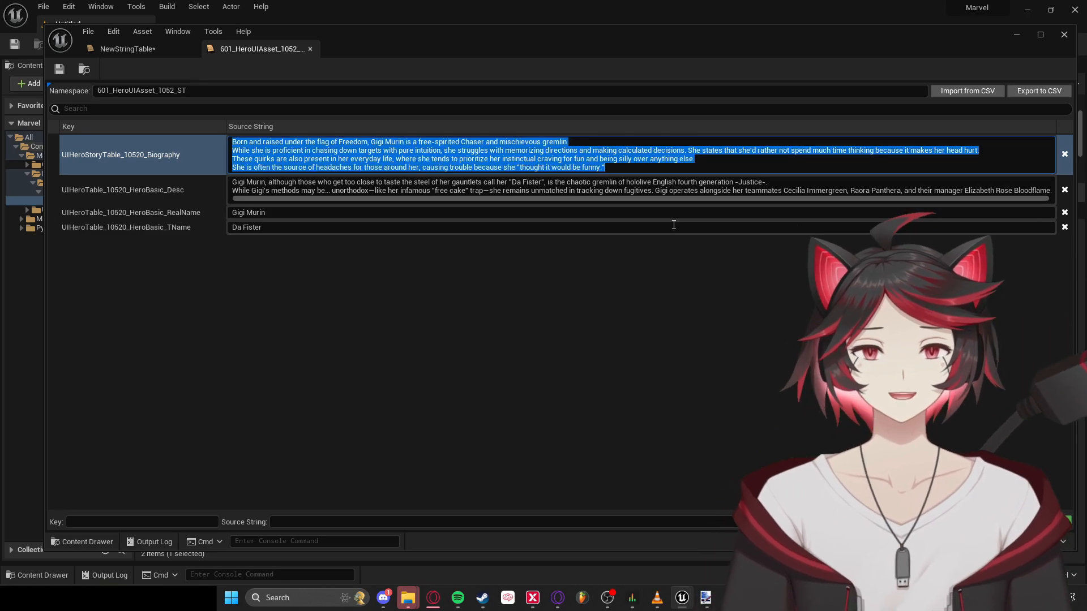
click(232, 150)
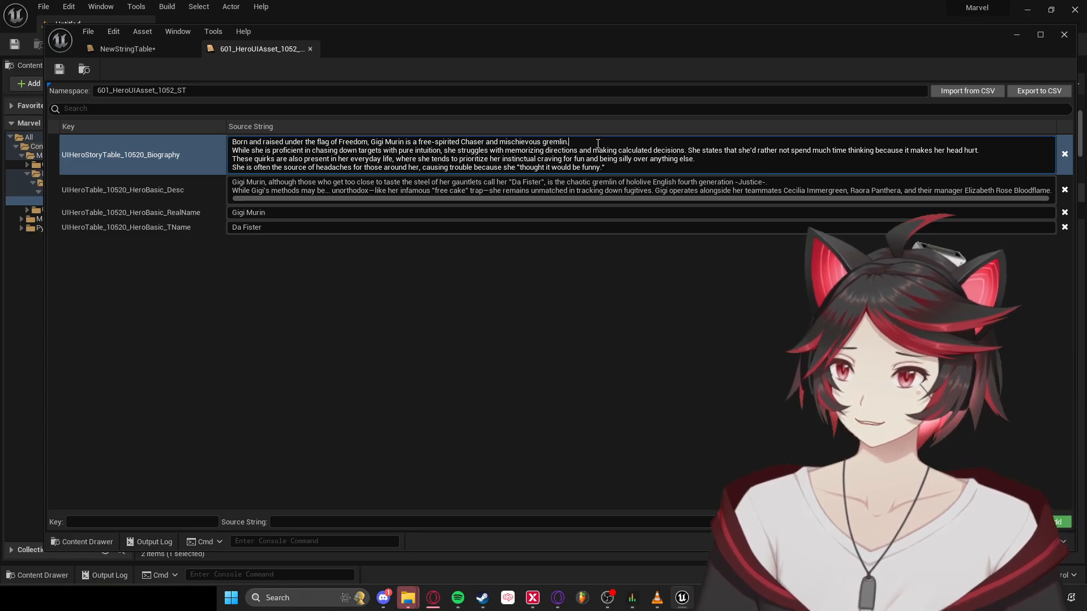
key(Delete)
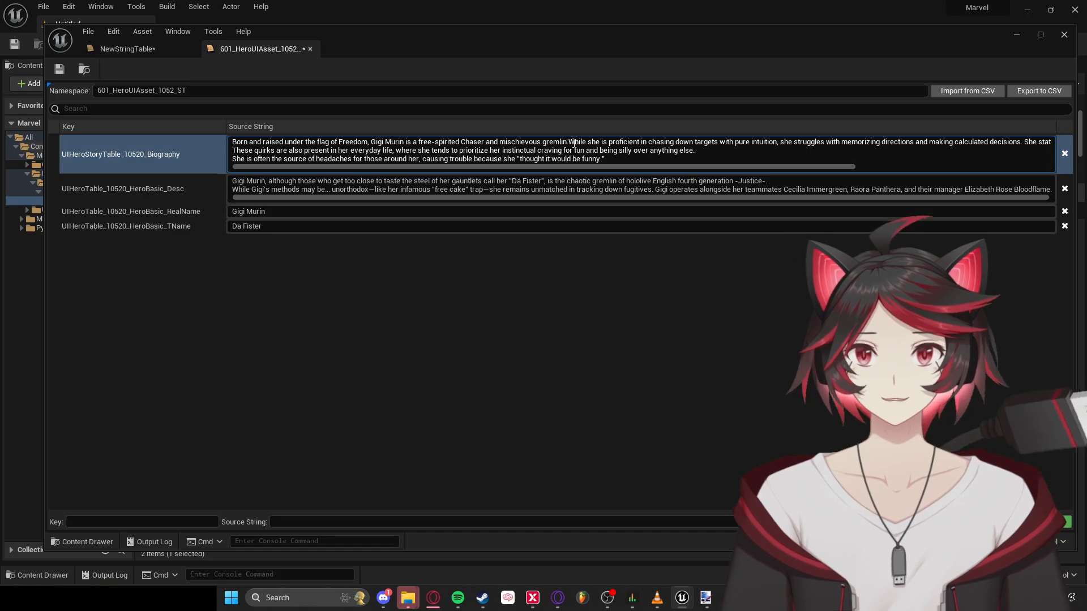
key(shift+Return)
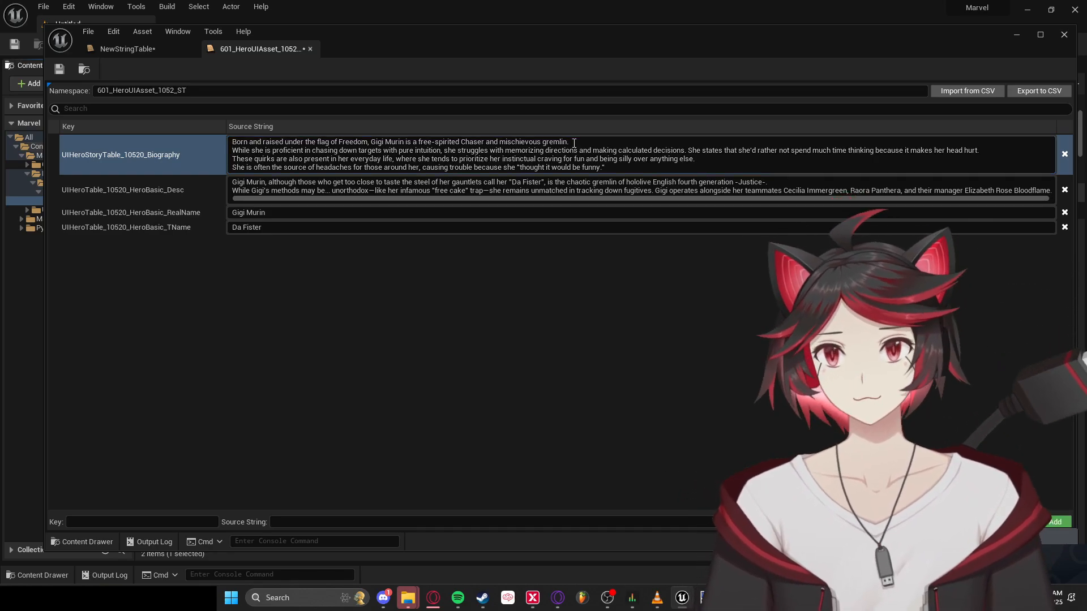
- Examine how the first two lines of the Biography source string start and end
double_click(273, 142)
click(233, 144)
click(231, 143)
drag(232, 143, 233, 148)
click(233, 145)
click(232, 149)
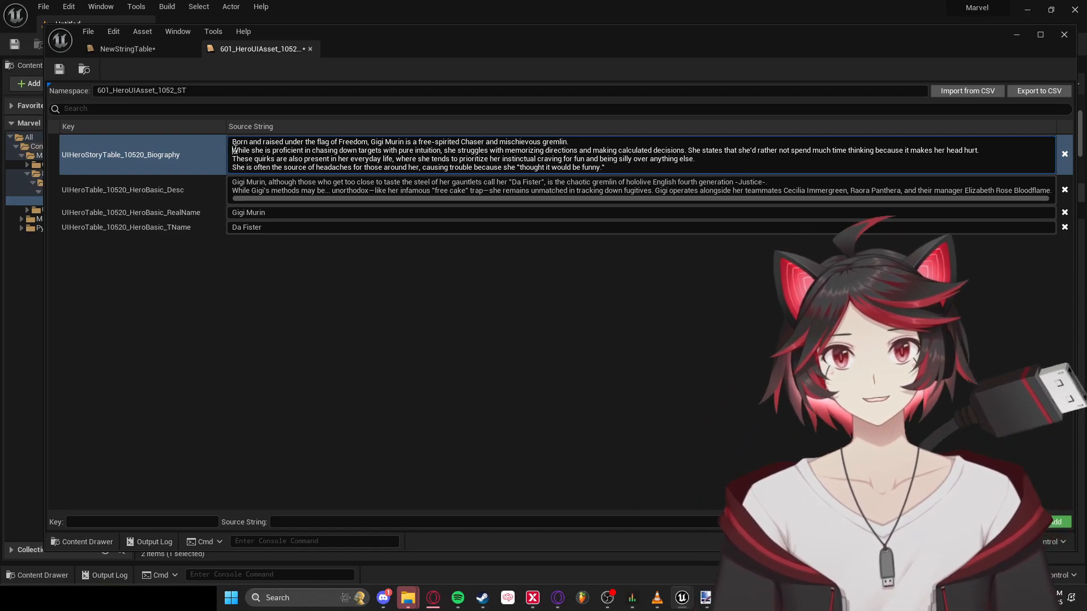
drag(233, 150, 978, 151)
click(977, 150)
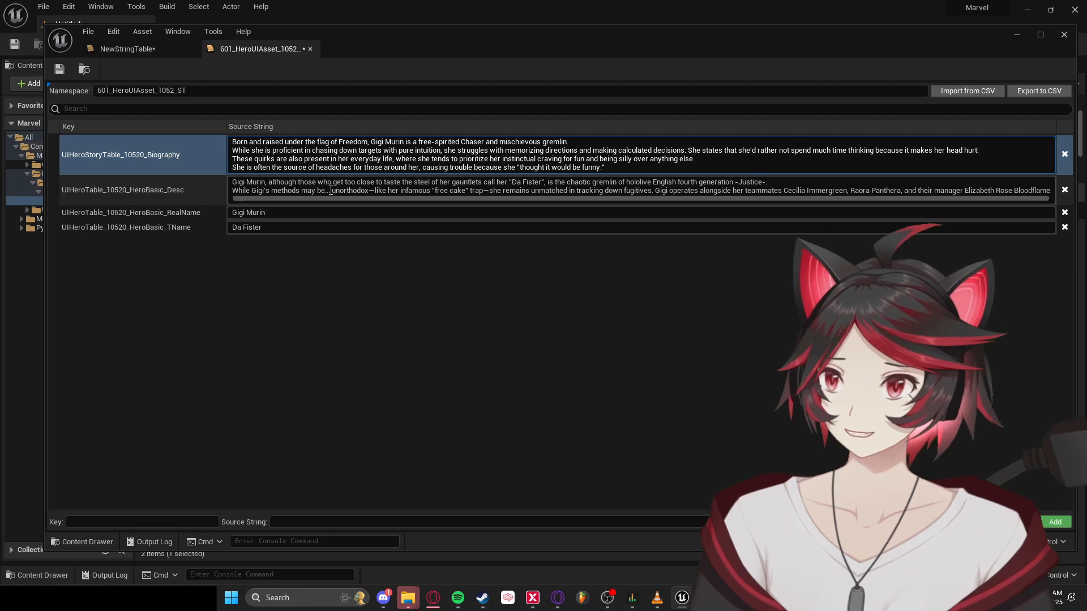
- Save the 601_HeroUIAsset_1052_ST string table and close its editor window
click(447, 367)
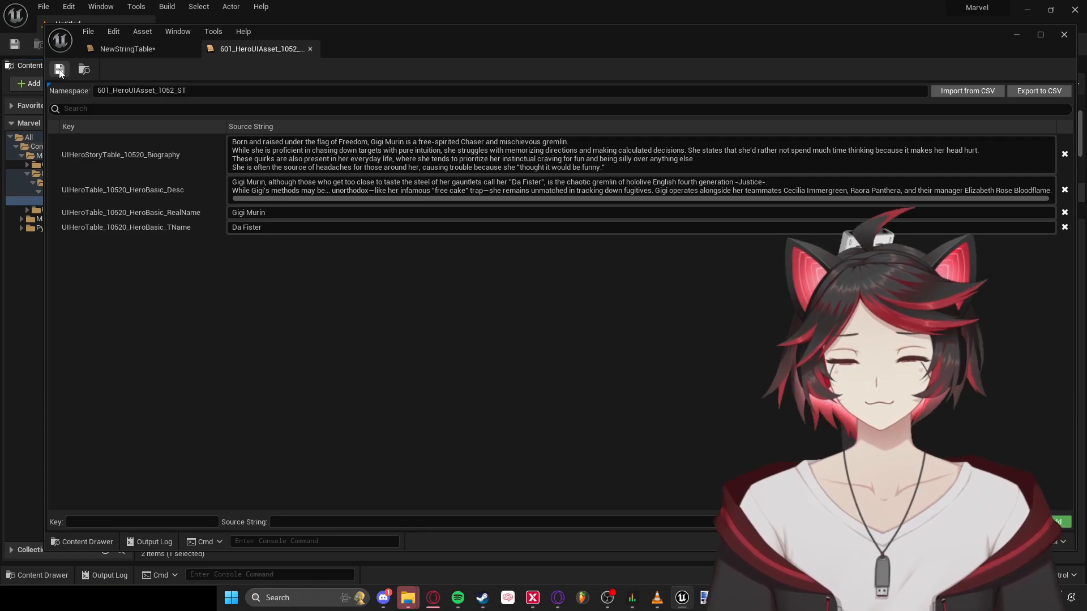
click(1064, 34)
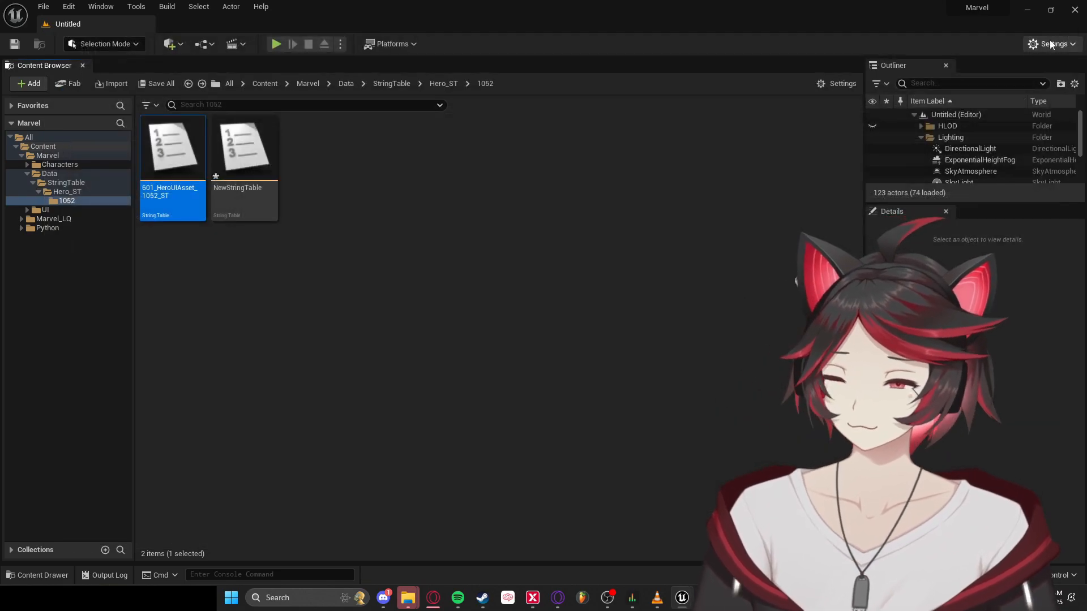
- Force delete the NewStringTable asset from the 1052 folder
click(270, 187)
key(Delete)
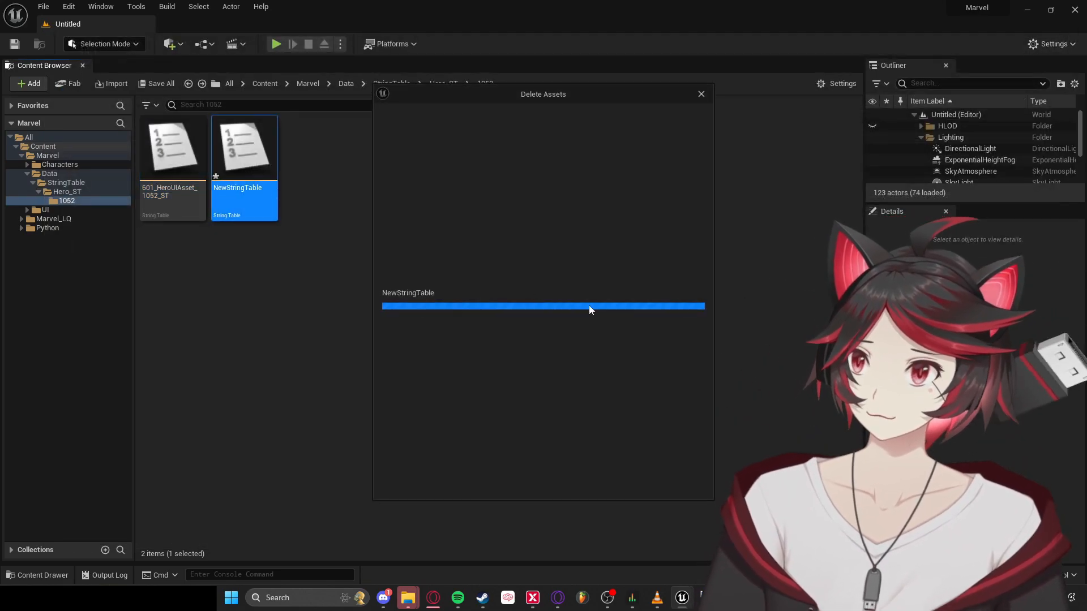
click(473, 482)
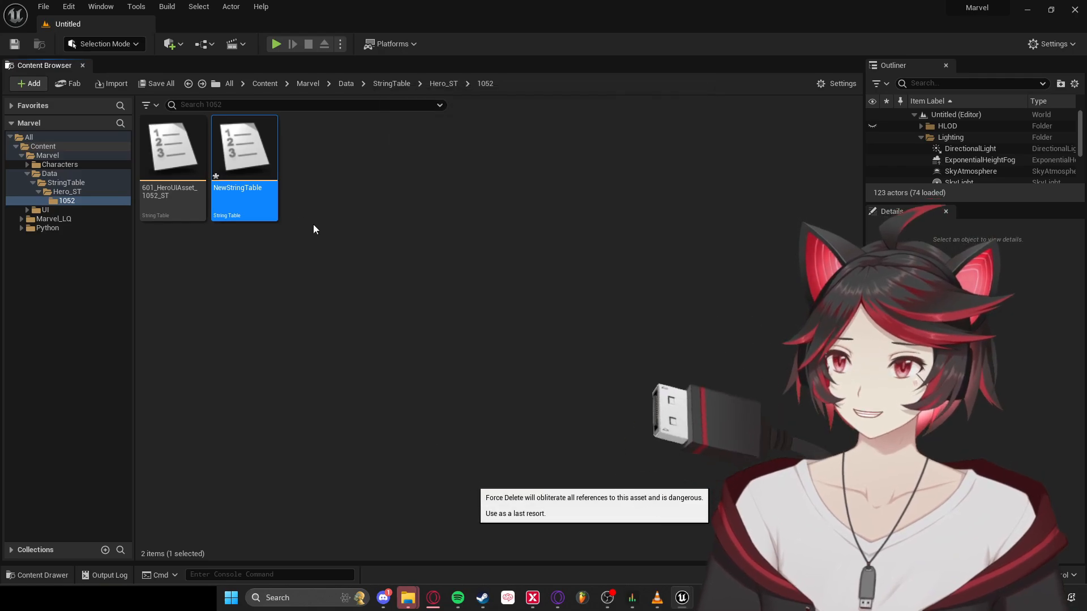
- Create a Data Asset of class Primary Asset Label in the Content folder, keeping the default name NewDataAsset
click(60, 146)
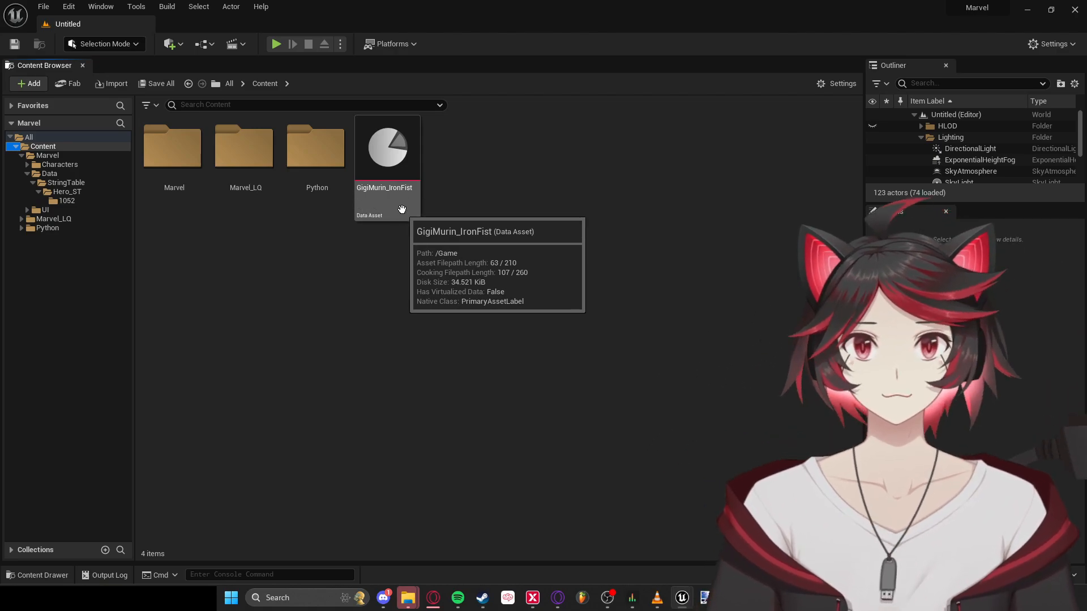
right_click(478, 201)
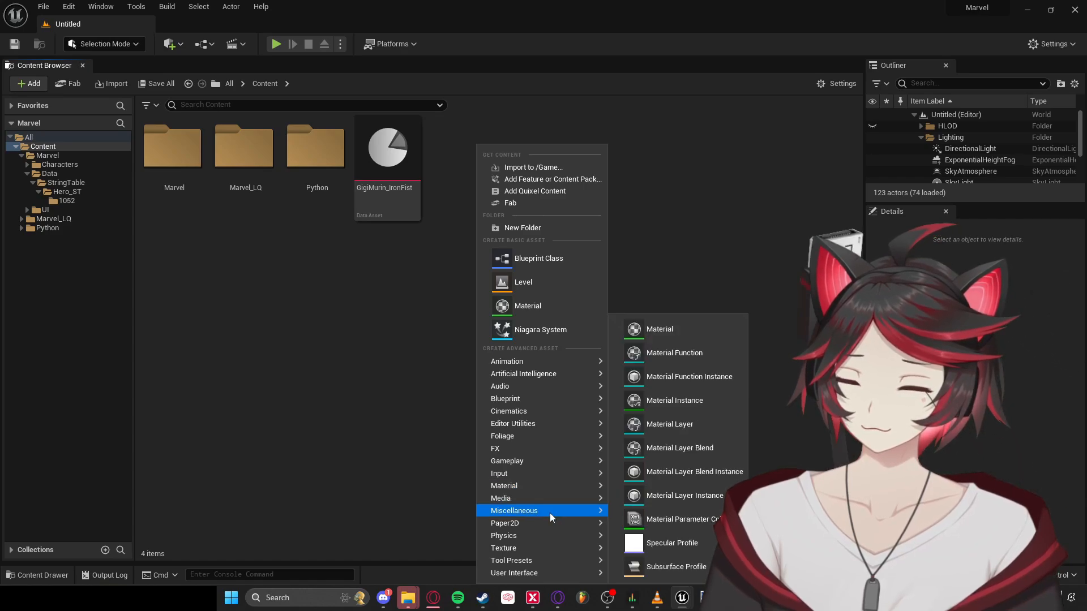
mouse_move(549, 513)
scroll(685, 514, down, 3)
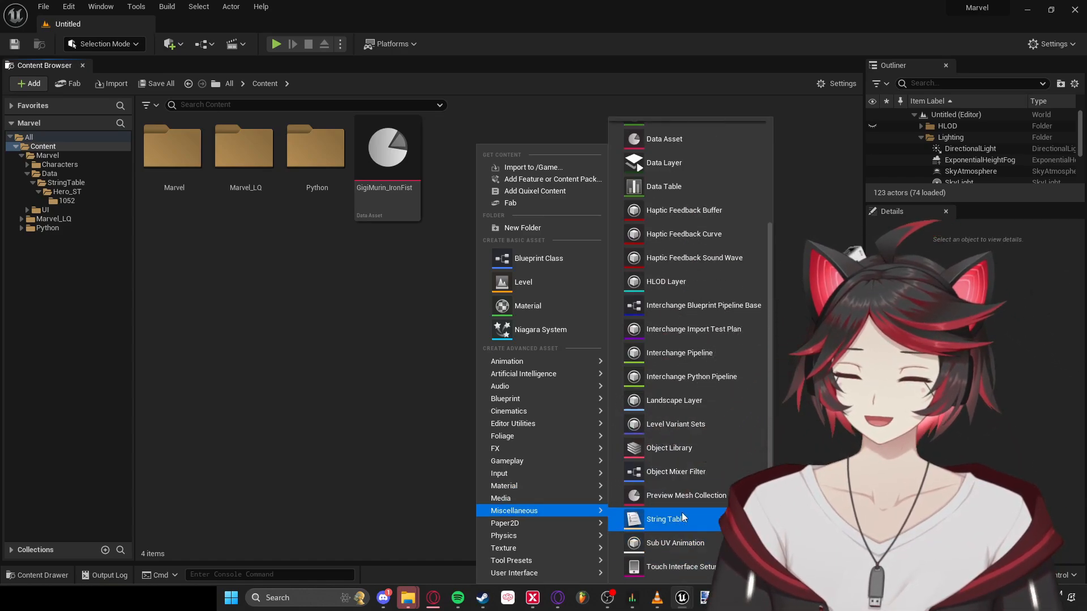
click(681, 137)
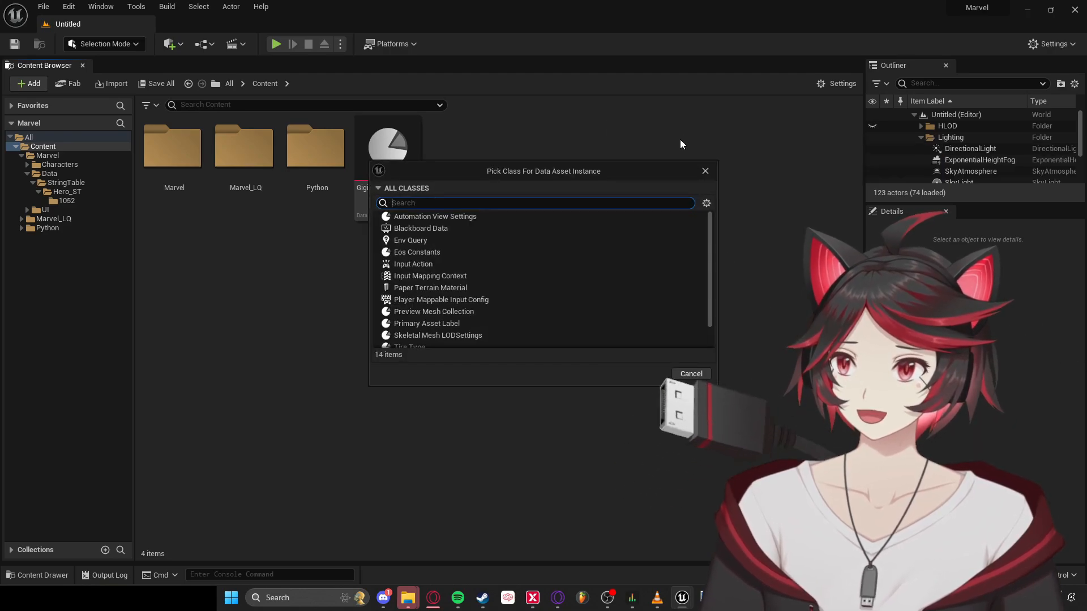
text(primar)
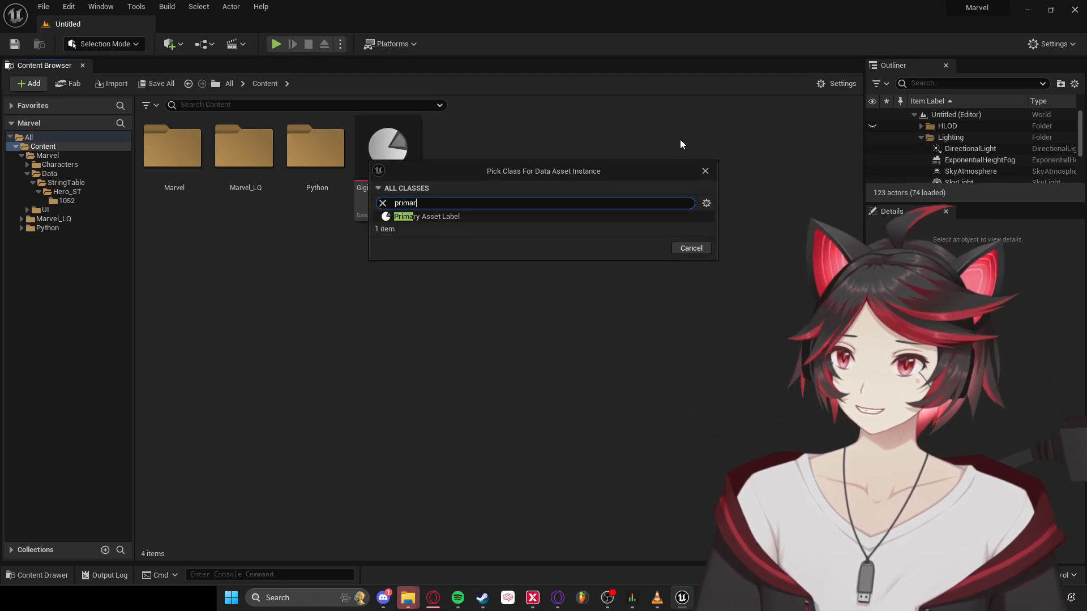
click(475, 217)
click(656, 249)
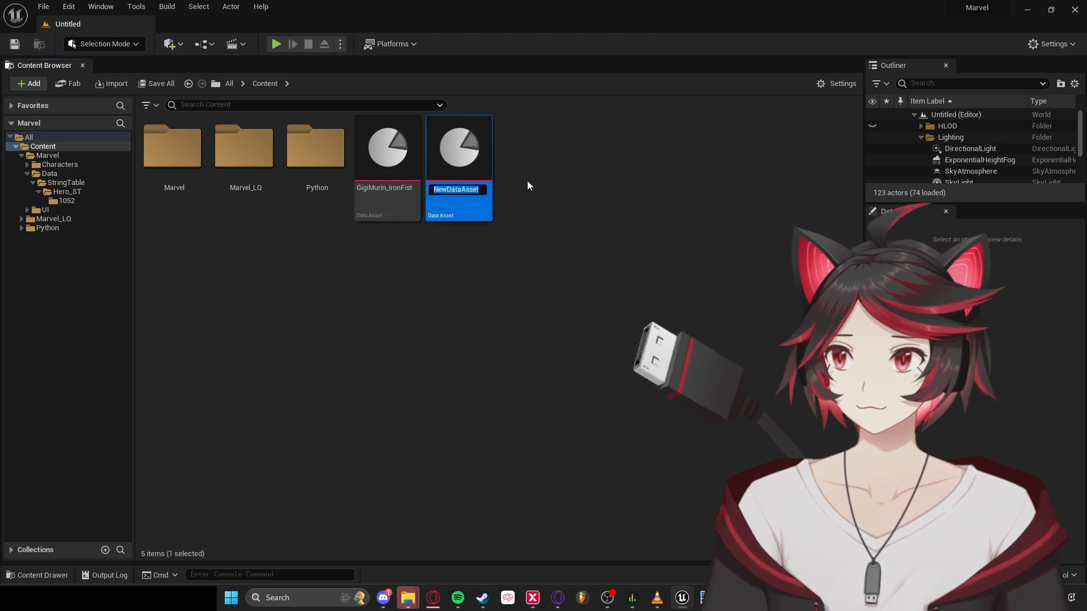
- Open the NewDataAsset label and set its Chunk ID to 52
double_click(472, 149)
drag(492, 154, 488, 154)
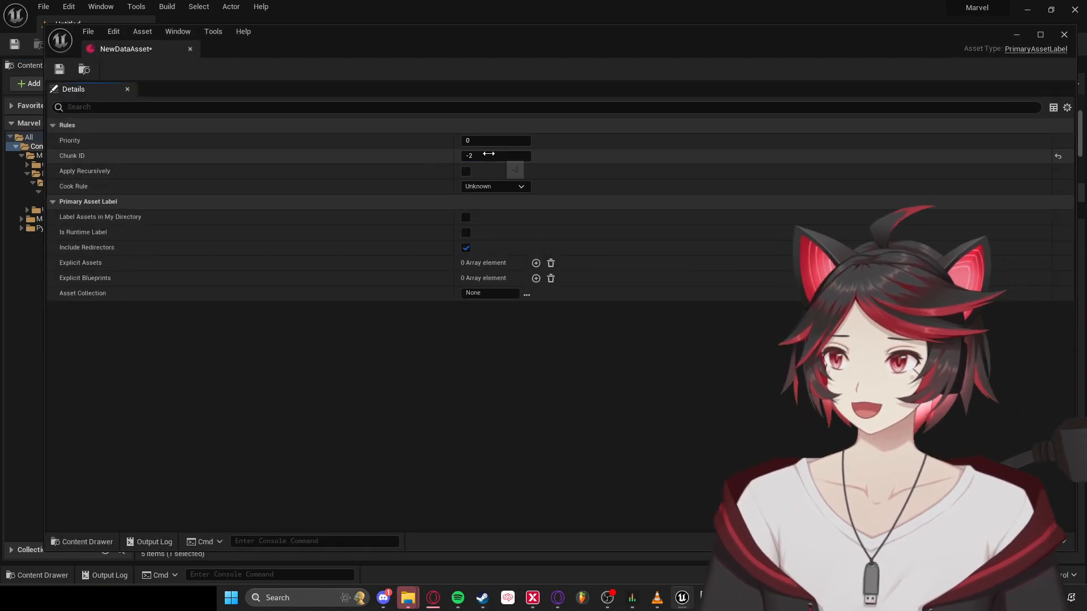
click(484, 158)
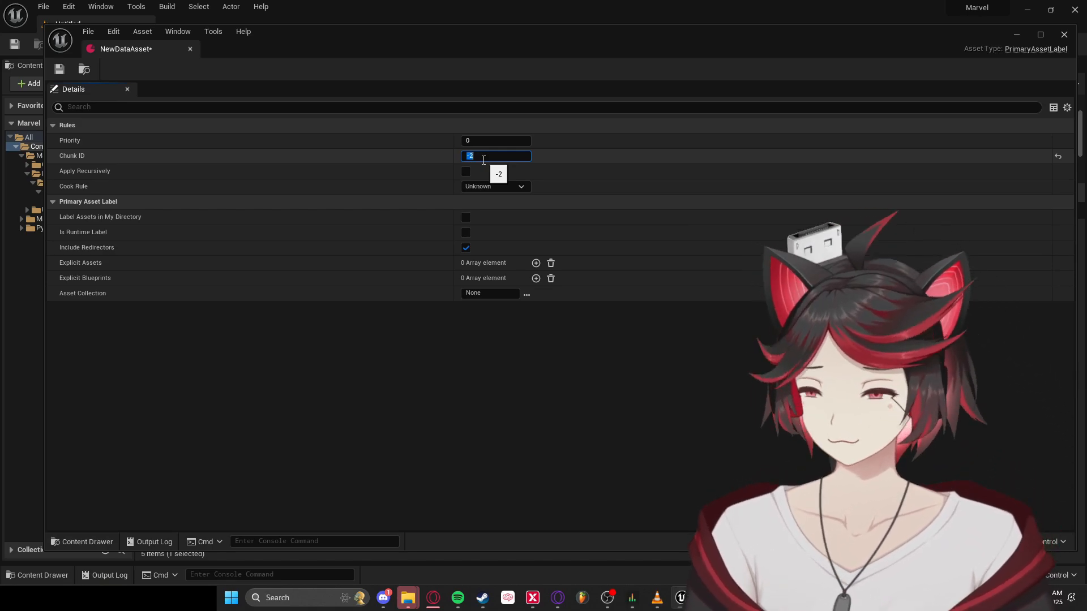
drag(447, 65, 481, 102)
click(520, 214)
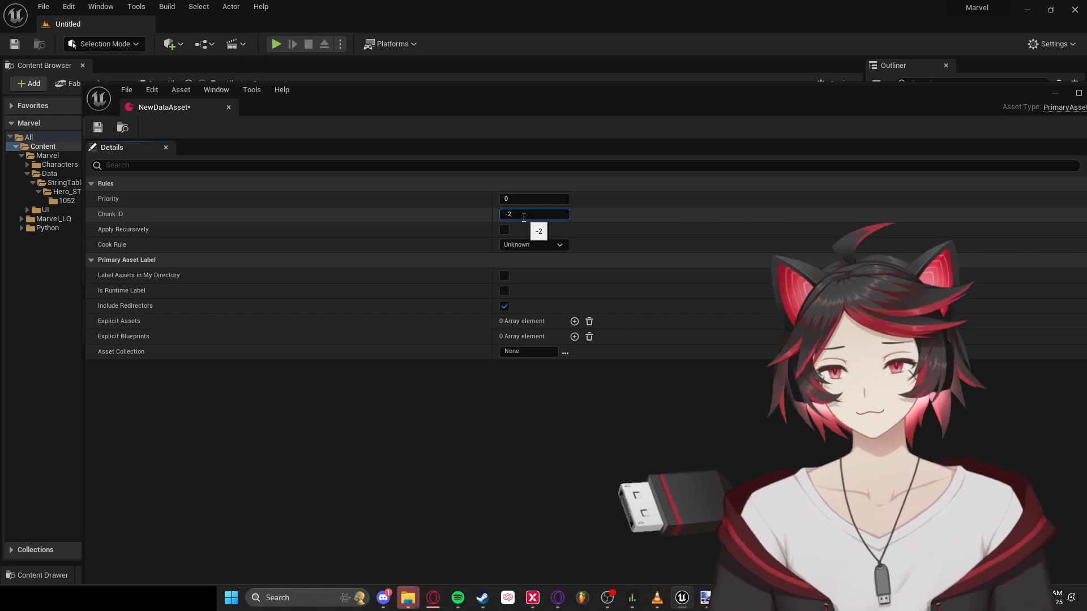
drag(520, 218, 494, 221)
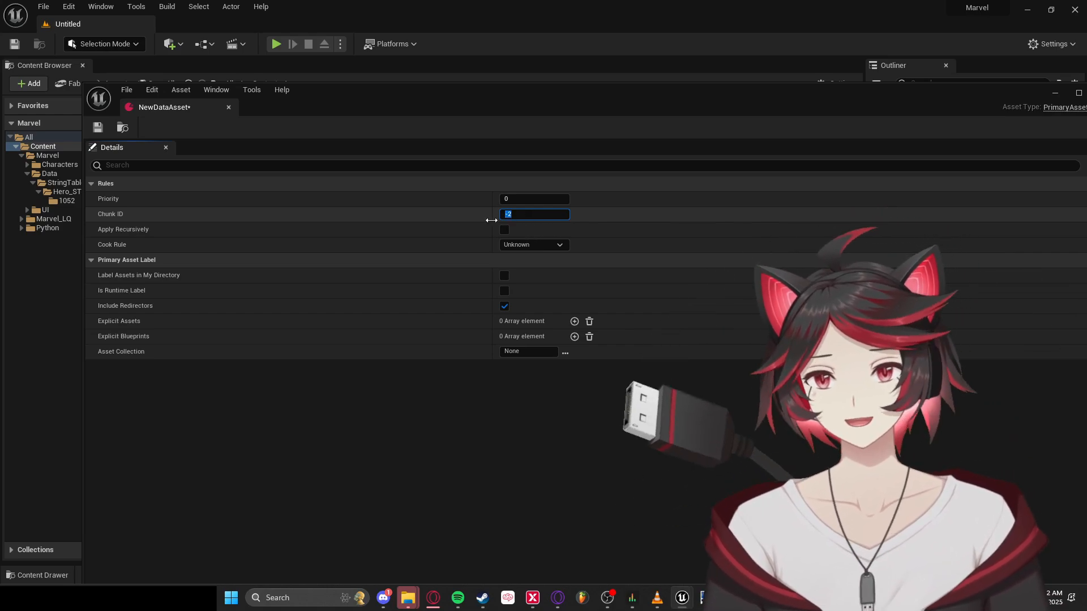
text(52)
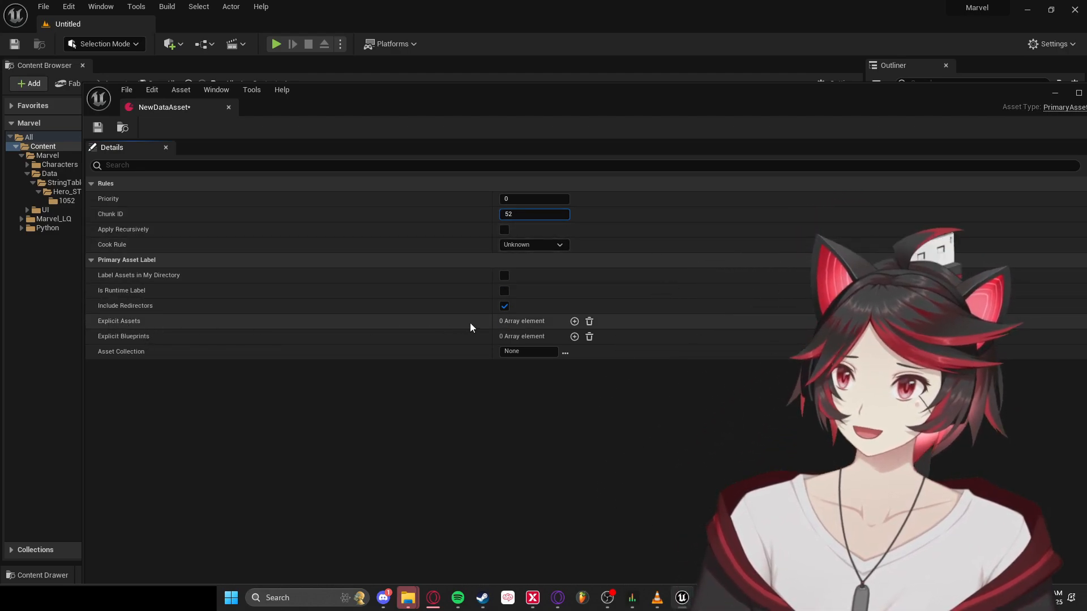
- Add an Explicit Assets element to NewDataAsset, assign the 601_HeroUIAsset_1052_ST string table from the 1052 folder, and close the asset
click(574, 321)
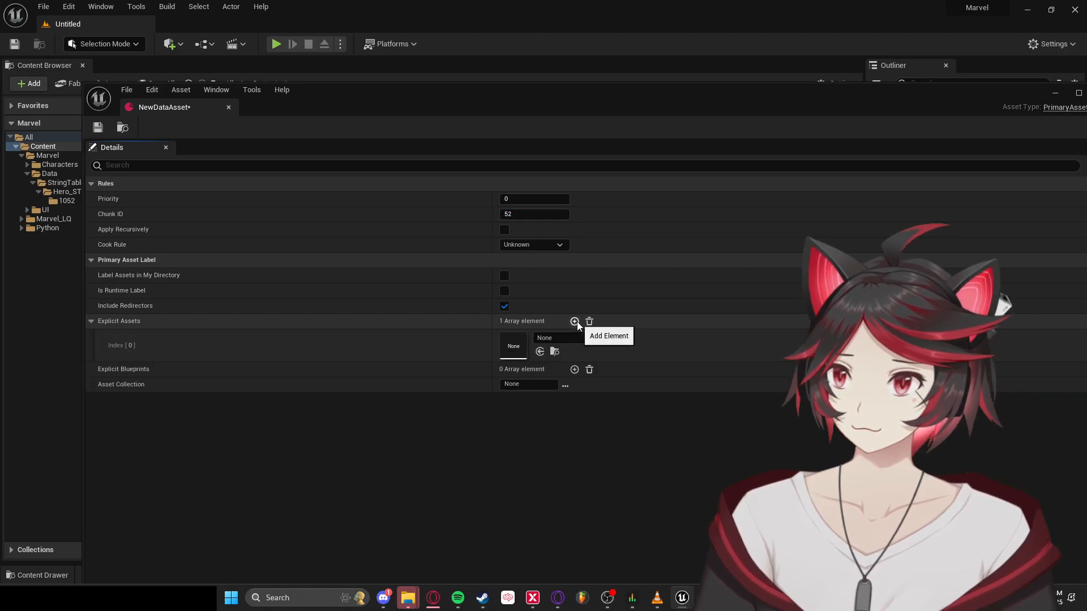
drag(537, 102, 740, 106)
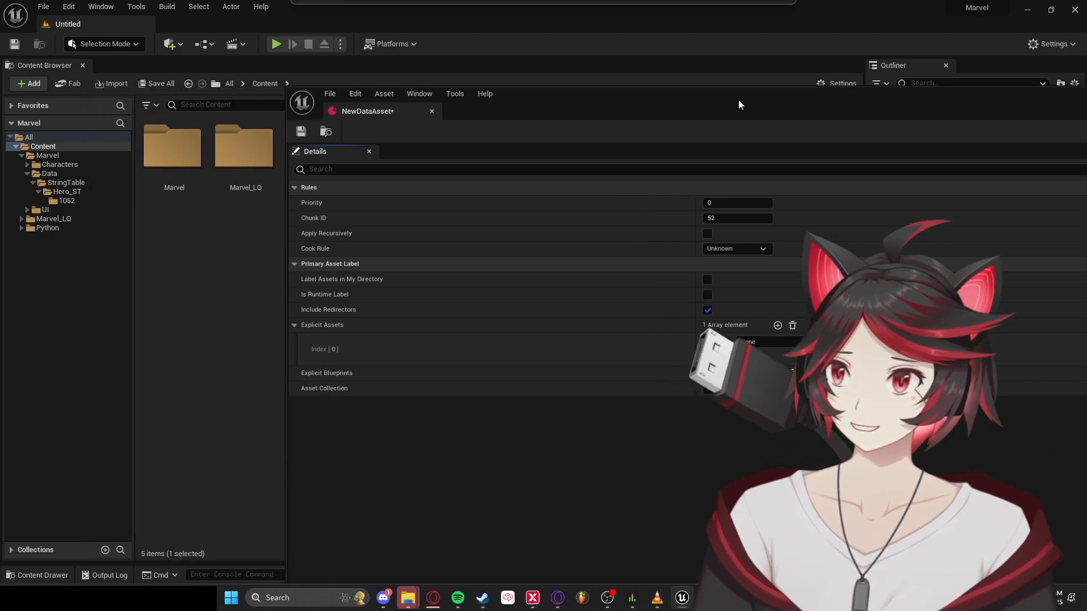
click(62, 201)
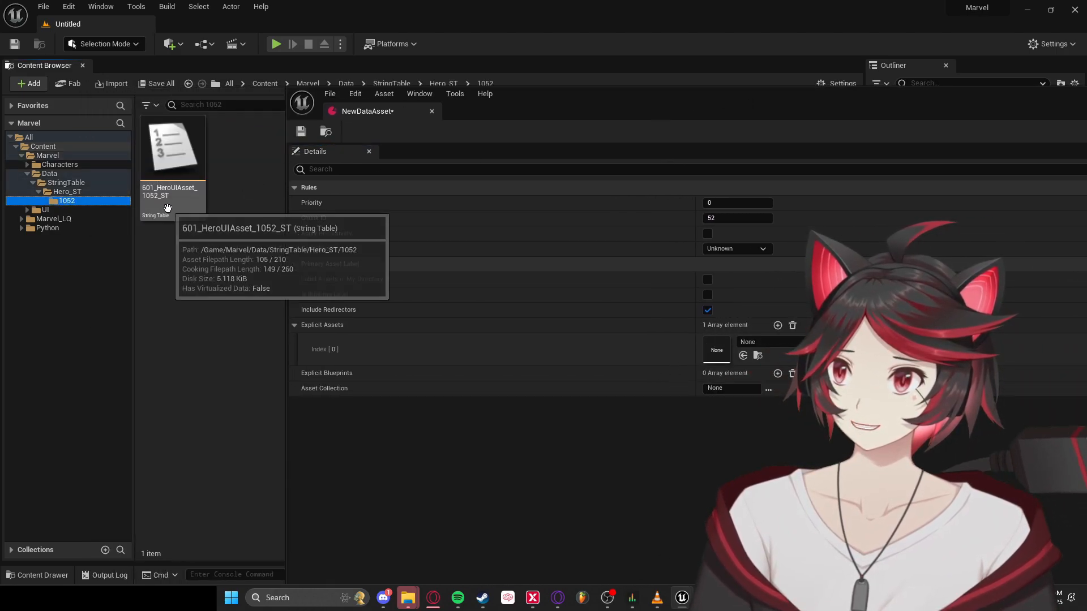
drag(172, 170, 717, 349)
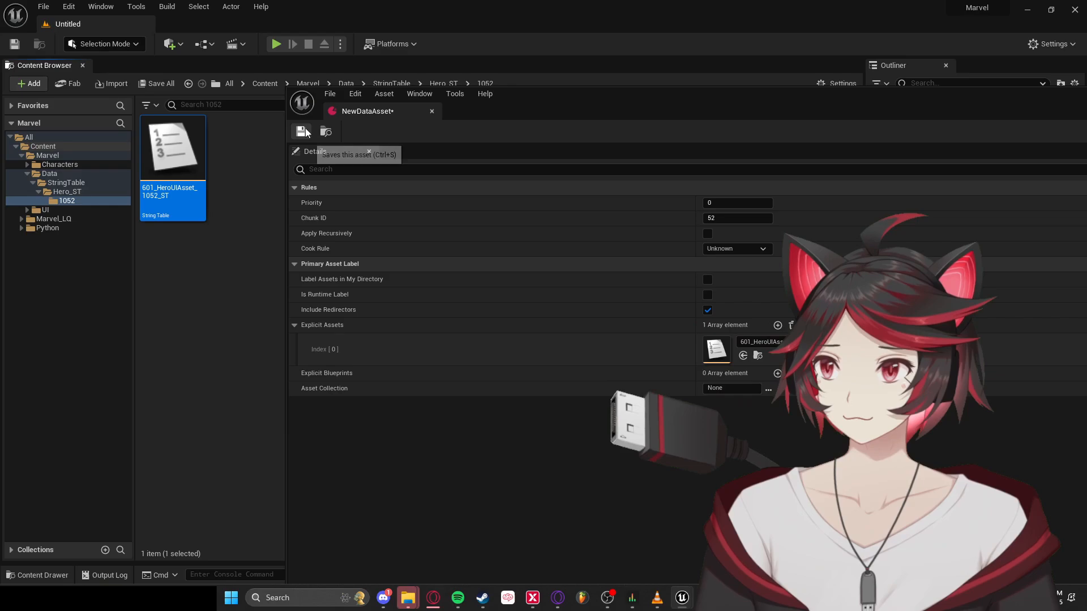
drag(840, 100, 527, 111)
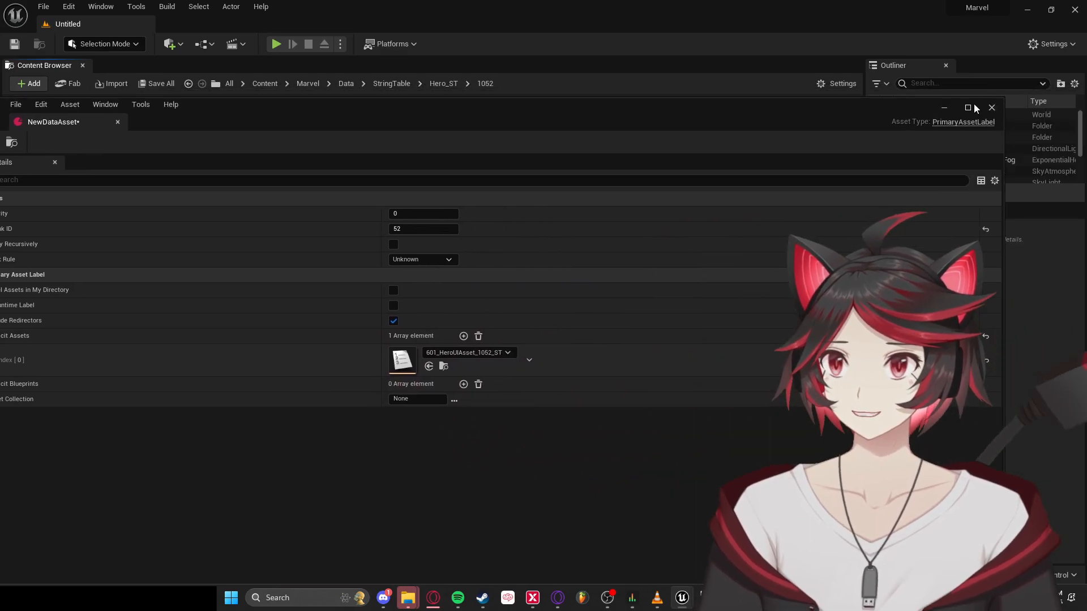
click(990, 106)
- Delete NewDataAsset from the Content folder and confirm the deletion
click(72, 155)
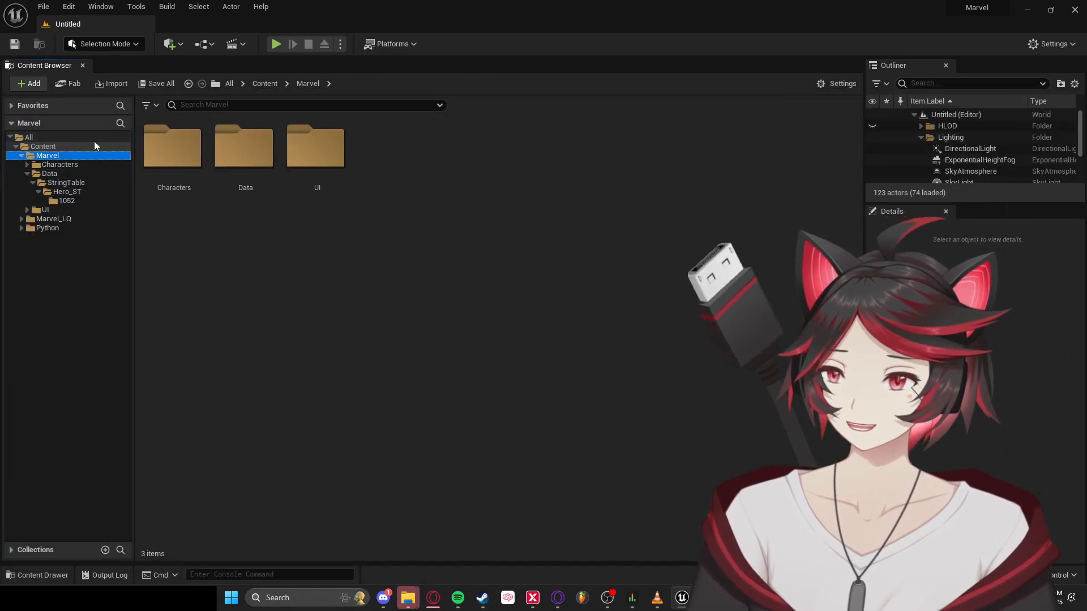
click(90, 138)
click(86, 146)
click(447, 163)
key(Delete)
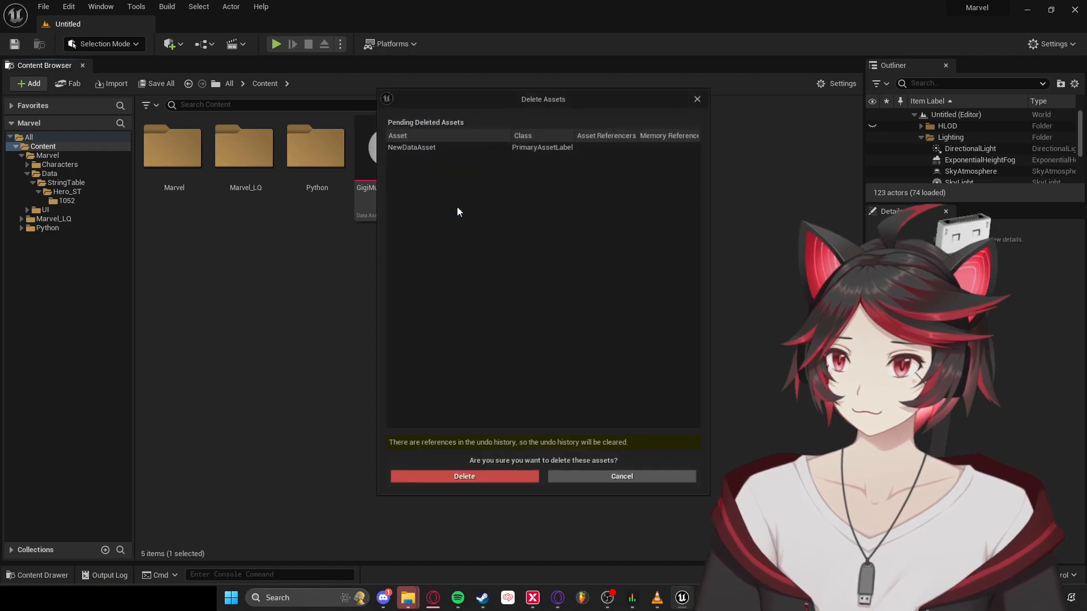
click(484, 481)
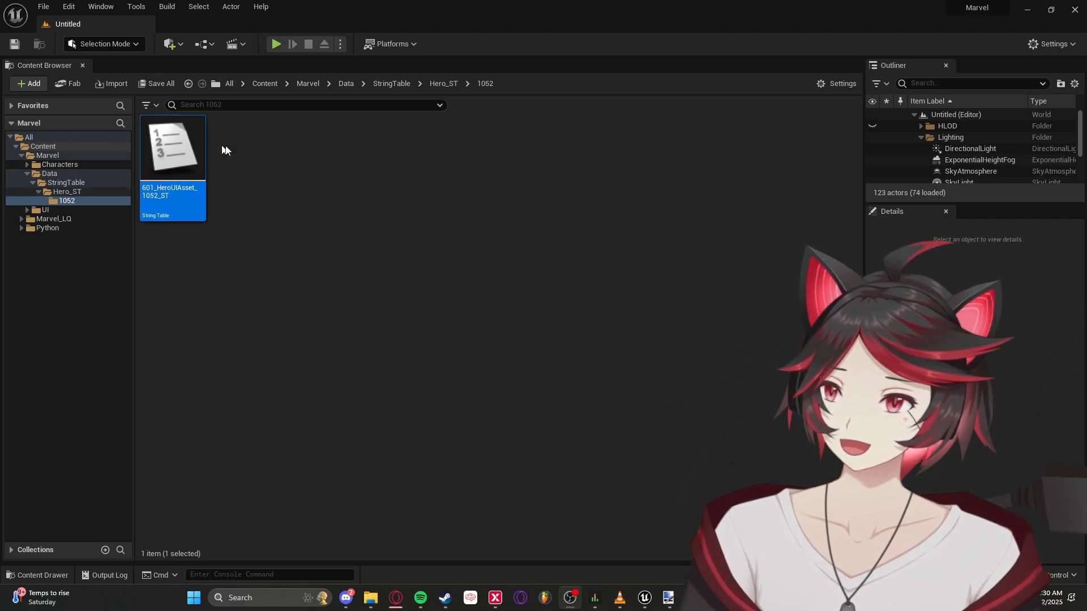
- Try to copy the Data folder inside the Marvel folder
click(31, 176)
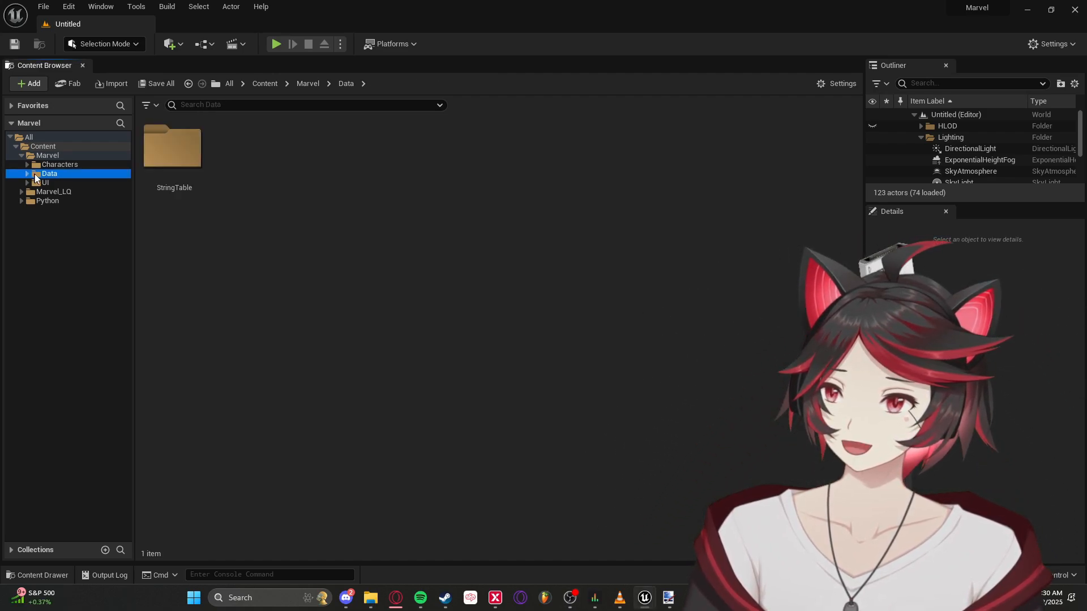
click(45, 182)
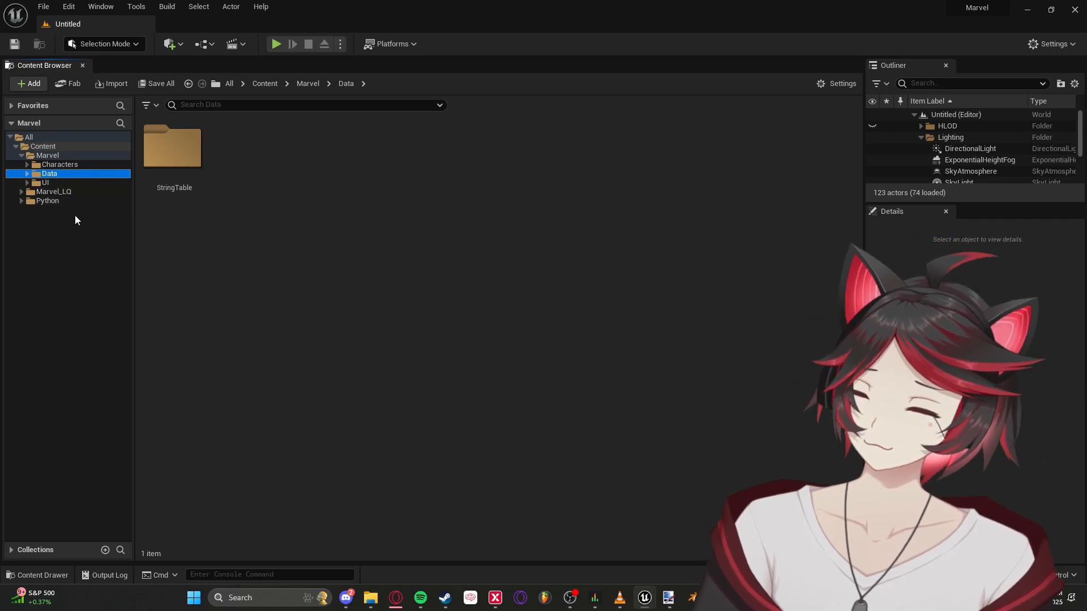
drag(66, 175, 56, 177)
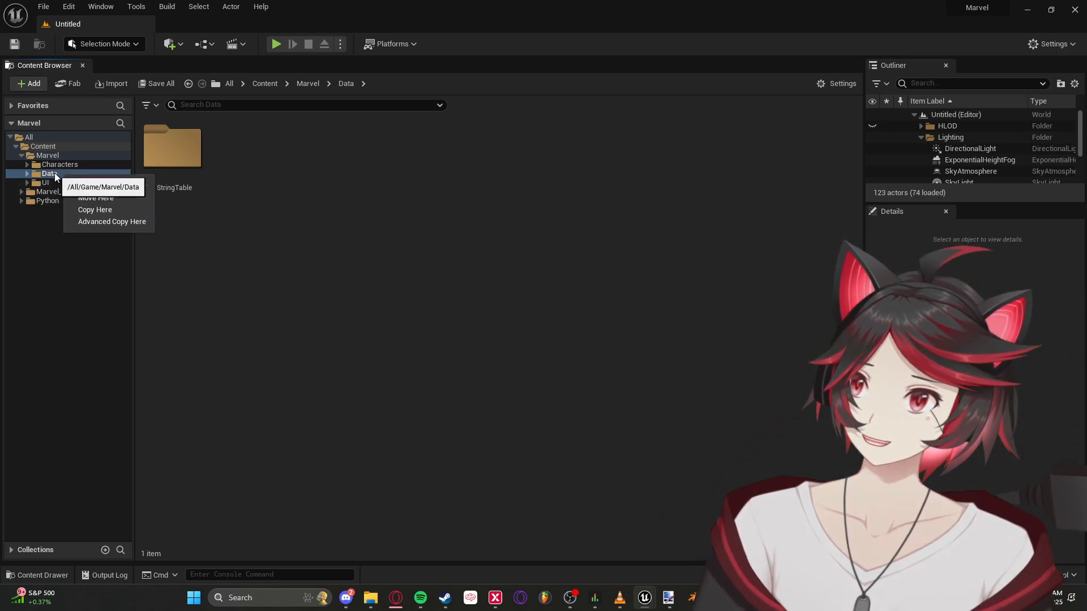
click(104, 207)
click(62, 192)
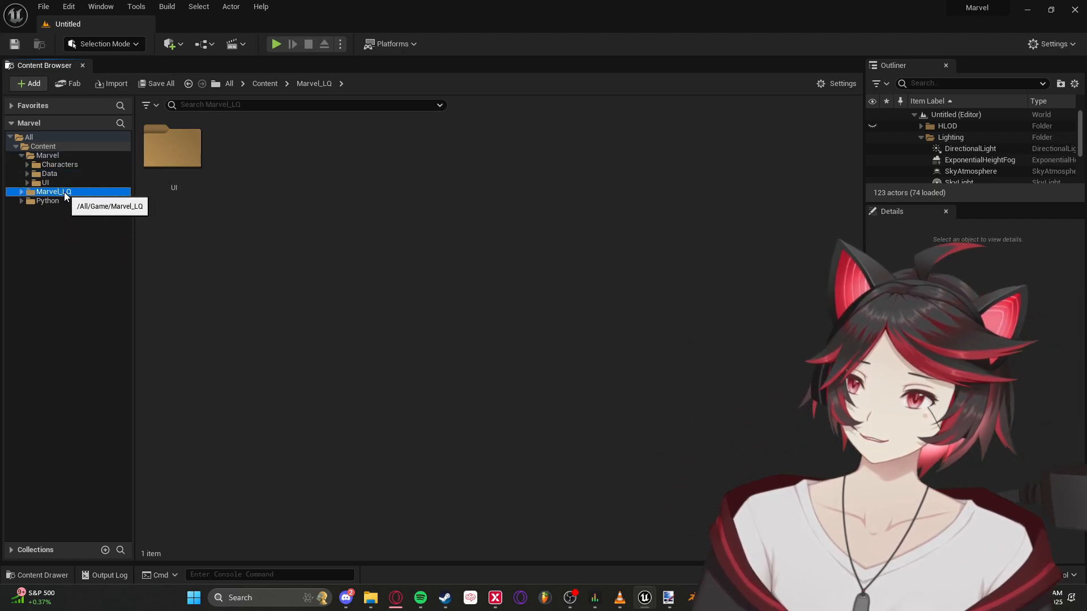
right_click(65, 196)
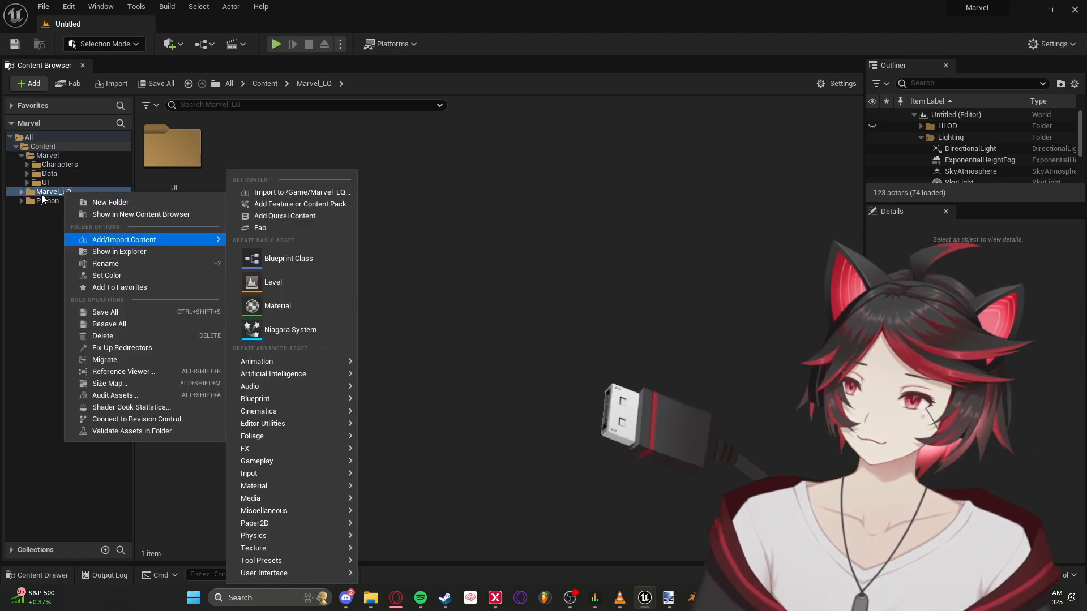
click(20, 208)
click(40, 147)
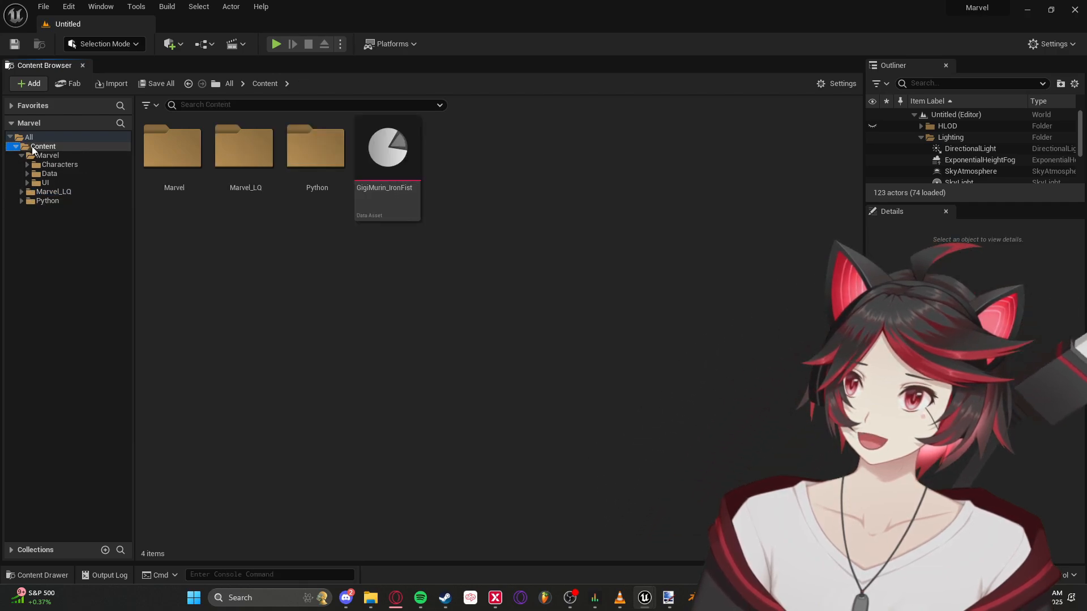
double_click(261, 174)
right_click(250, 232)
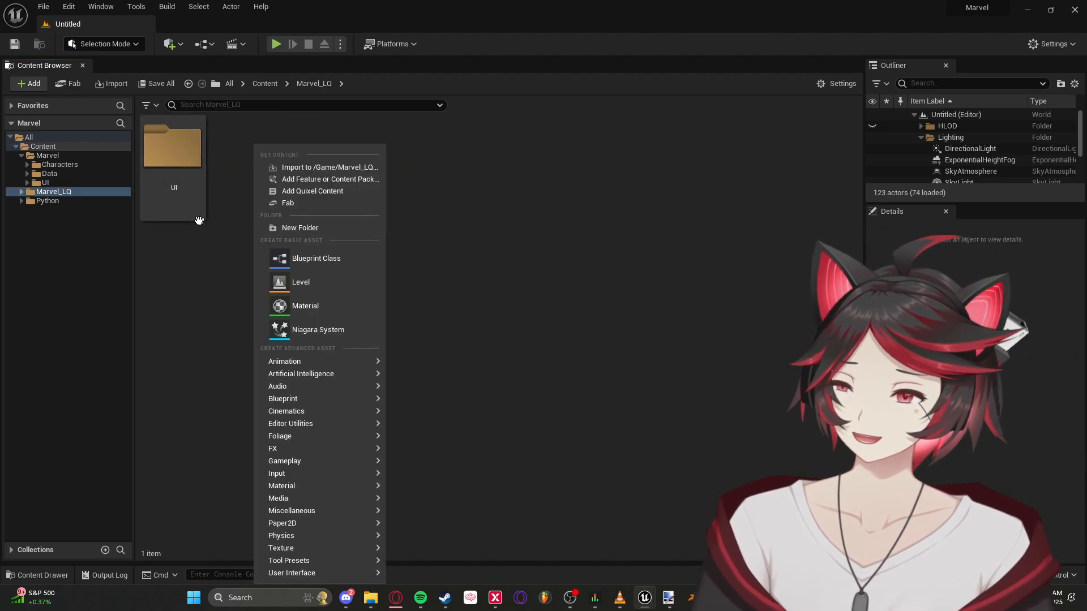
click(200, 220)
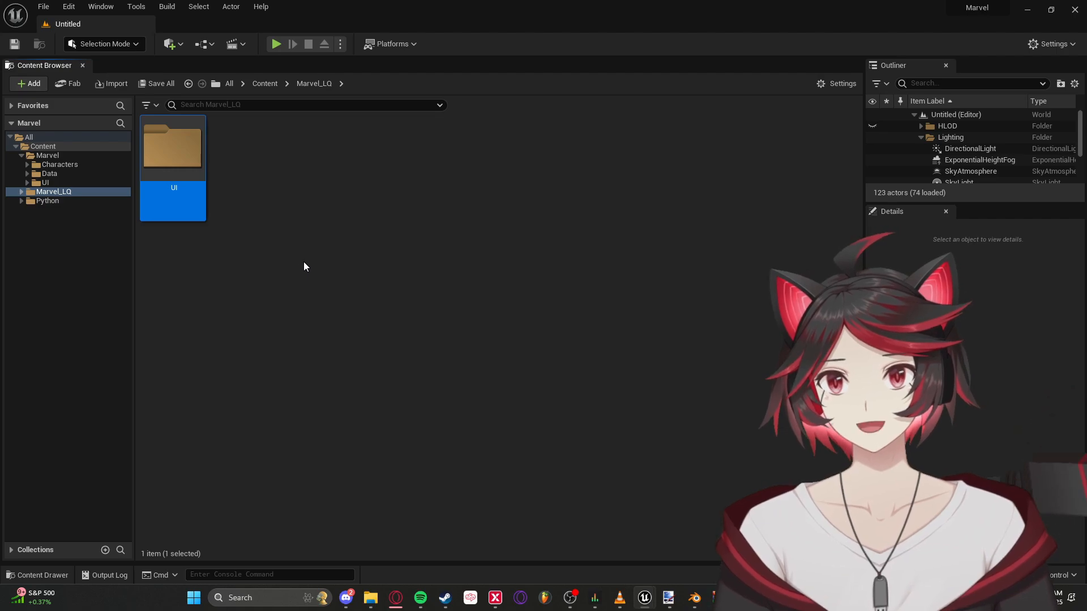
click(237, 170)
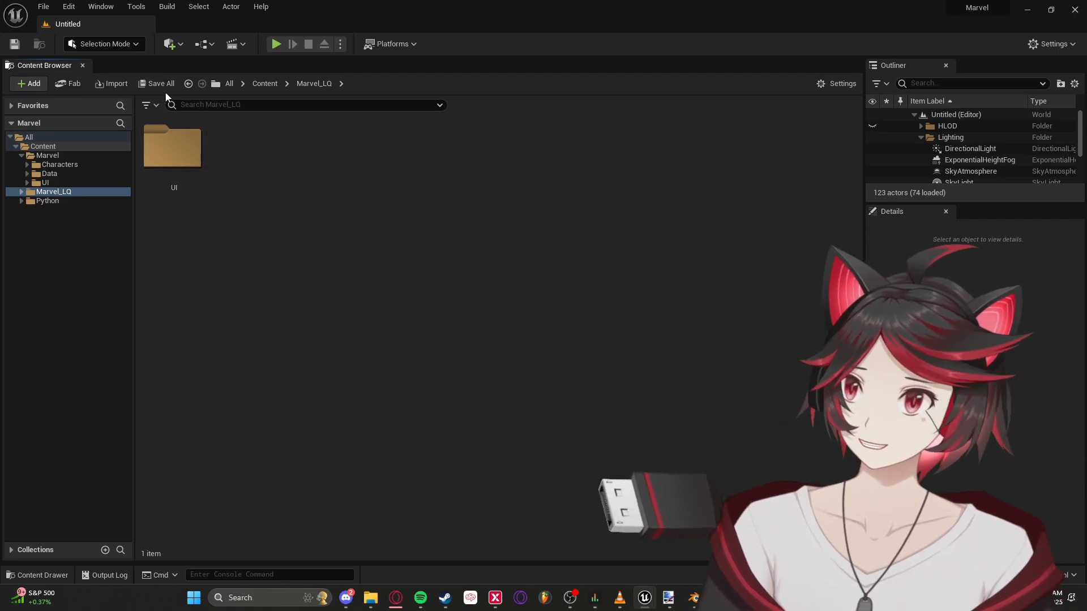
right_click(263, 166)
click(217, 205)
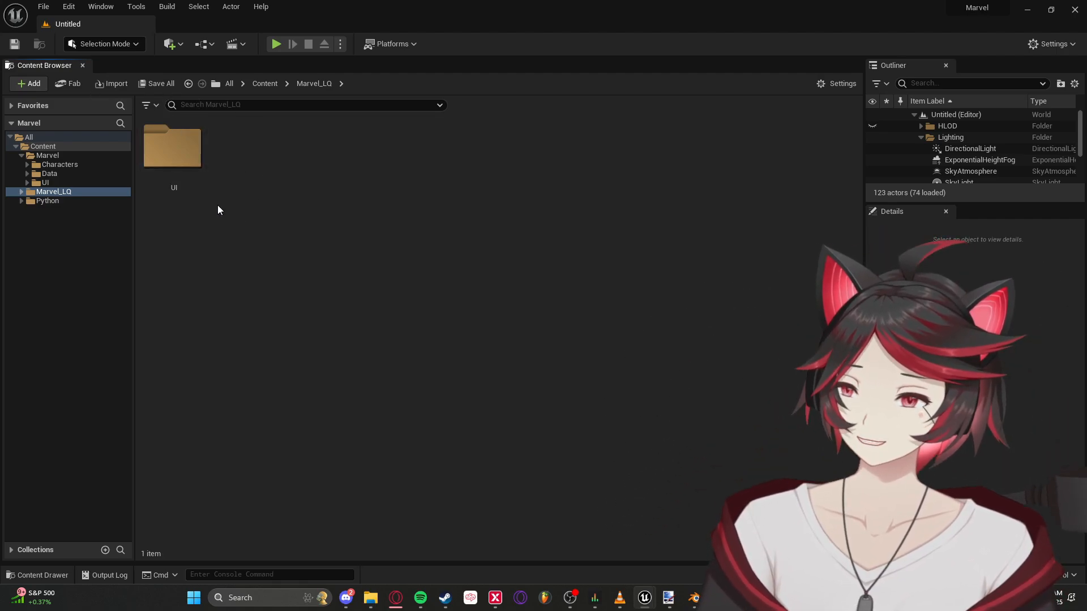
- Copy the Data folder from Marvel into the Marvel_LQ folder and check the copied folder
drag(54, 173, 75, 196)
click(106, 232)
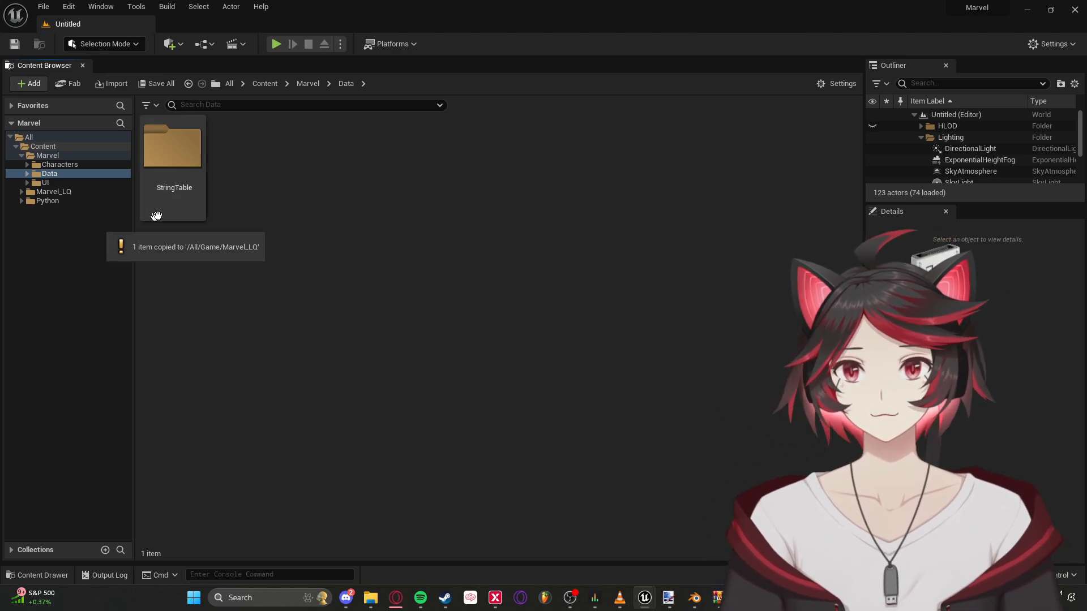
click(22, 191)
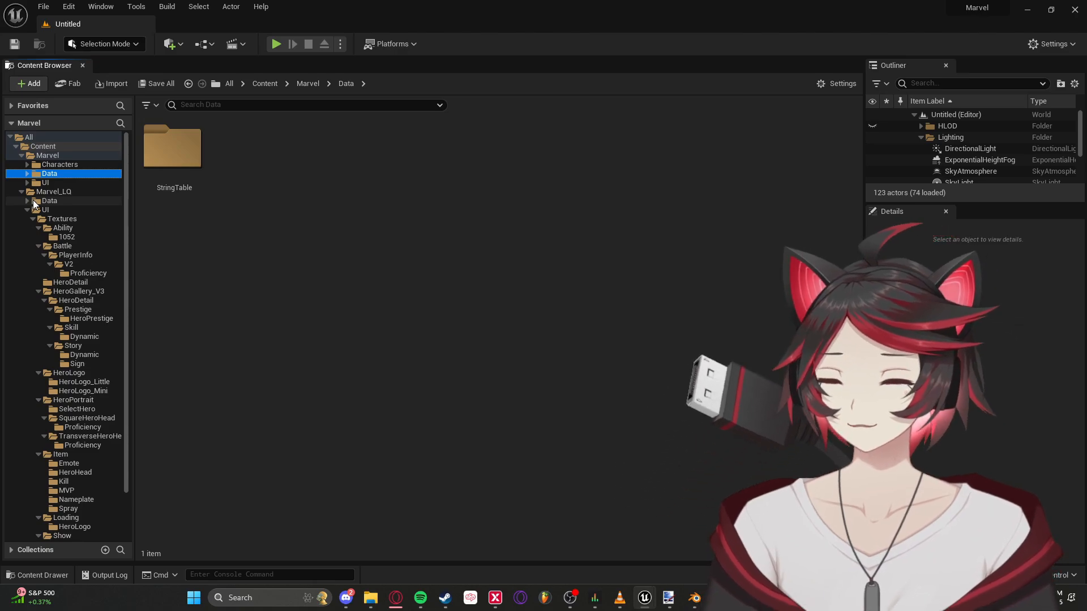
click(37, 203)
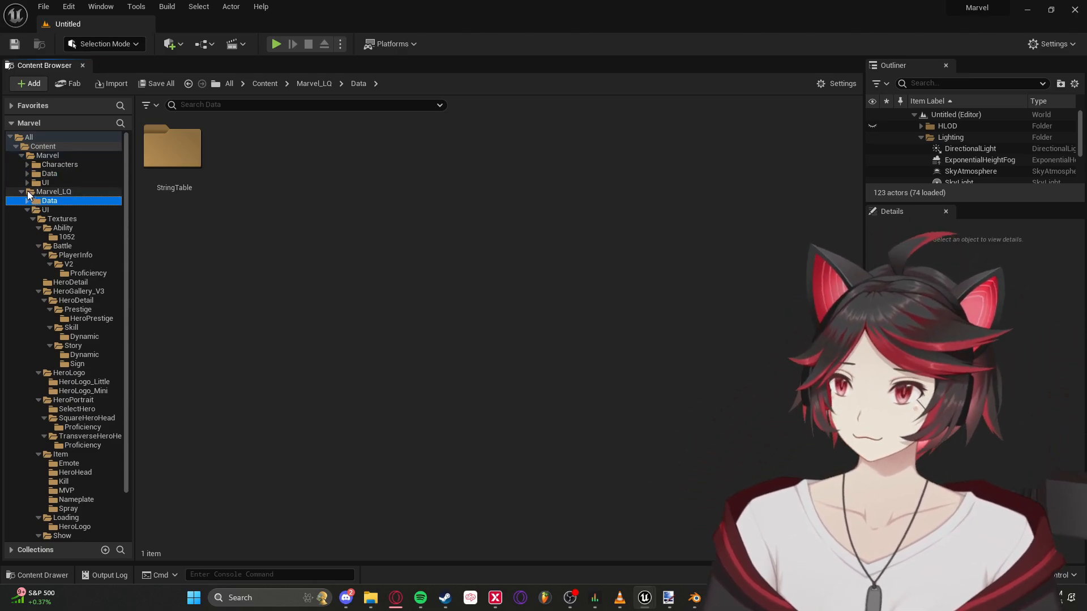
double_click(37, 191)
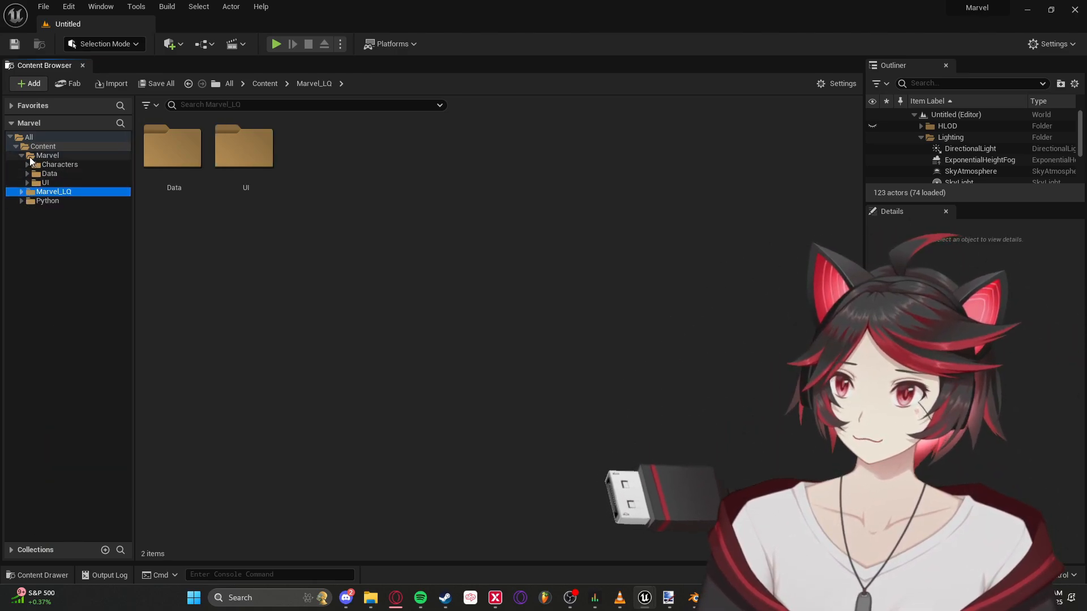
- Open the GigiMurin_IronFist asset label from the Content folder and review its Explicit Assets list through to the last entry
click(63, 148)
double_click(388, 150)
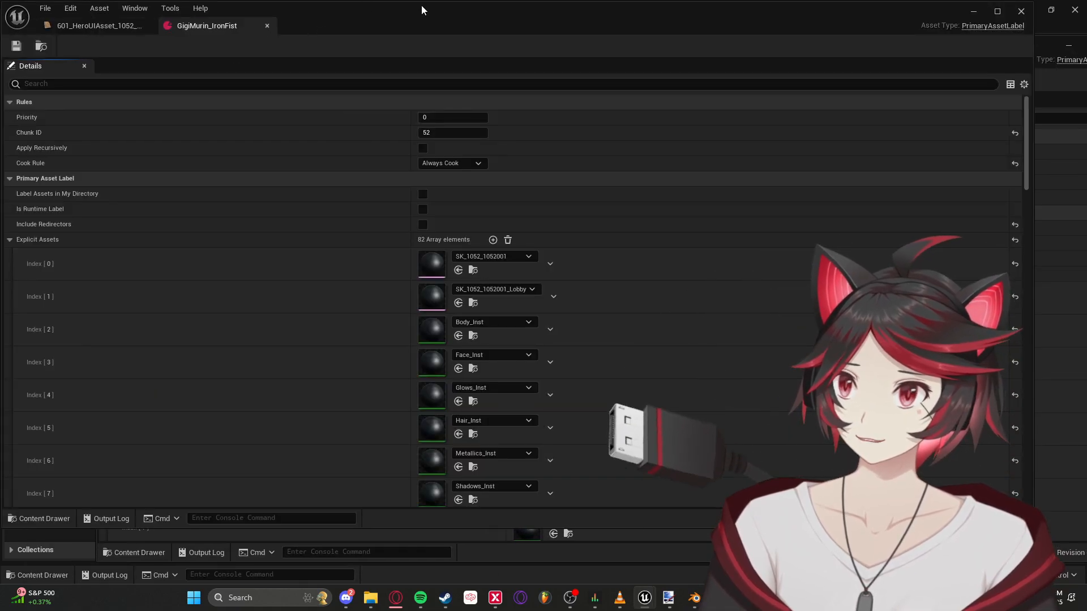
scroll(497, 300, down, 10)
scroll(498, 318, down, 20)
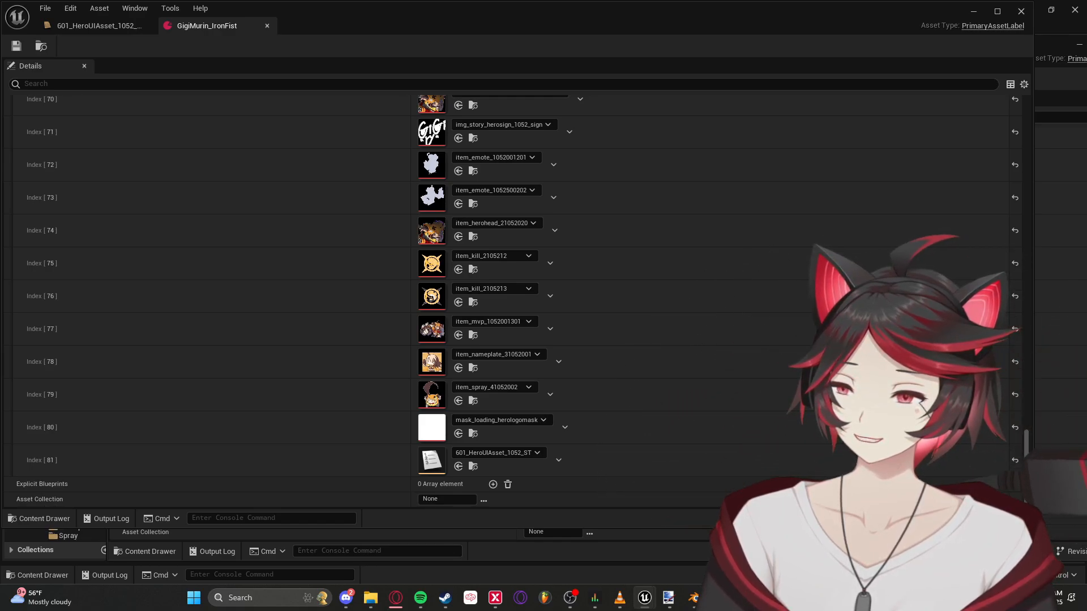
- Add an Explicit Assets element to GigiMurin_IronFist and assign the Marvel_LQ copy of 601_HeroUIAsset_1052_ST to it
drag(175, 453, 62, 181)
scroll(460, 284, up, 10)
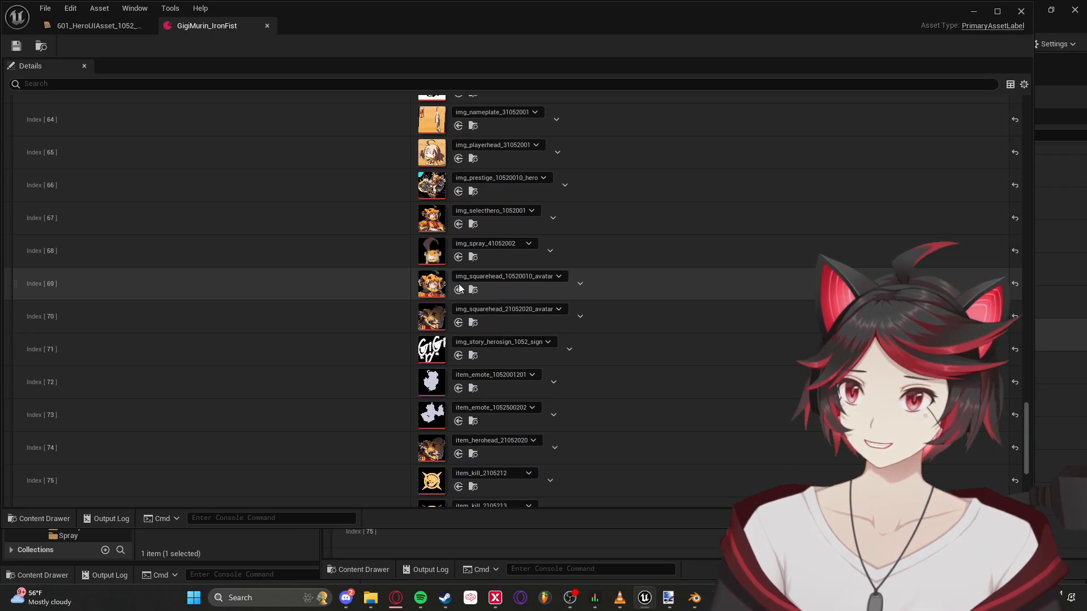
scroll(463, 233, up, 15)
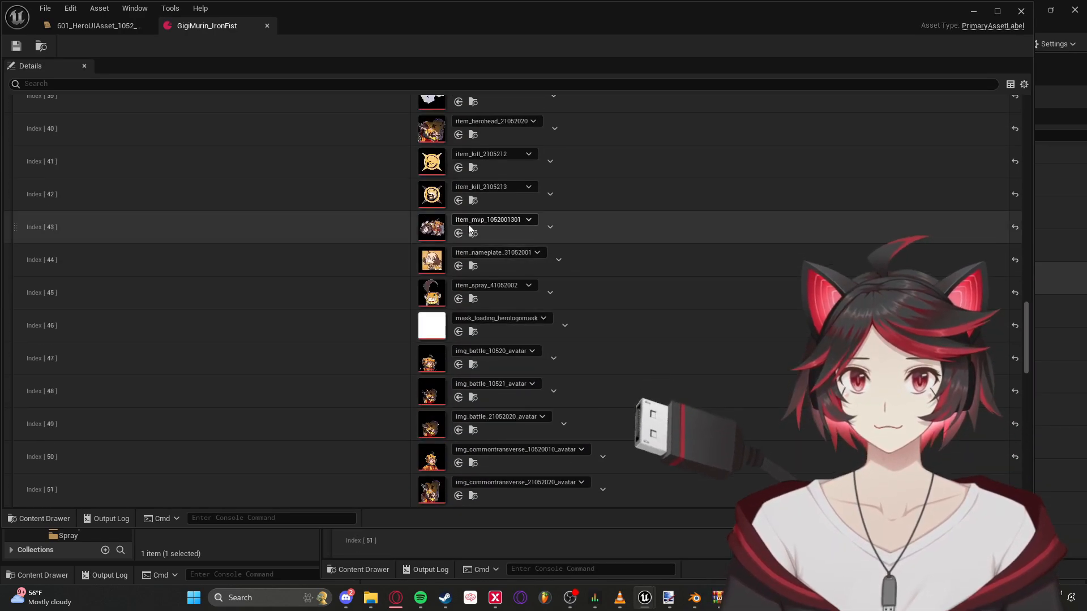
scroll(456, 231, up, 15)
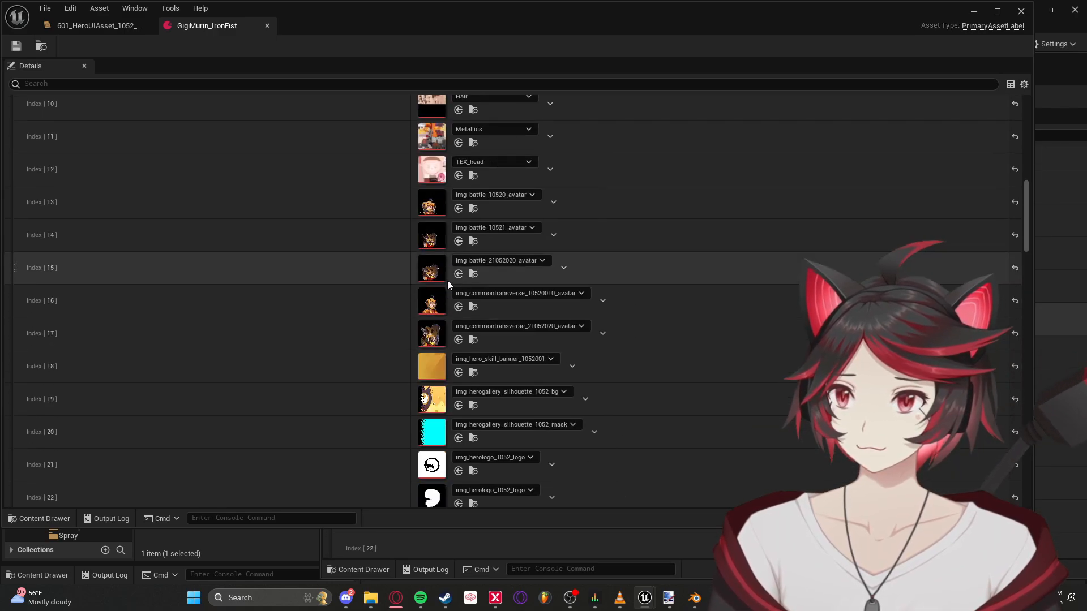
scroll(462, 258, up, 2)
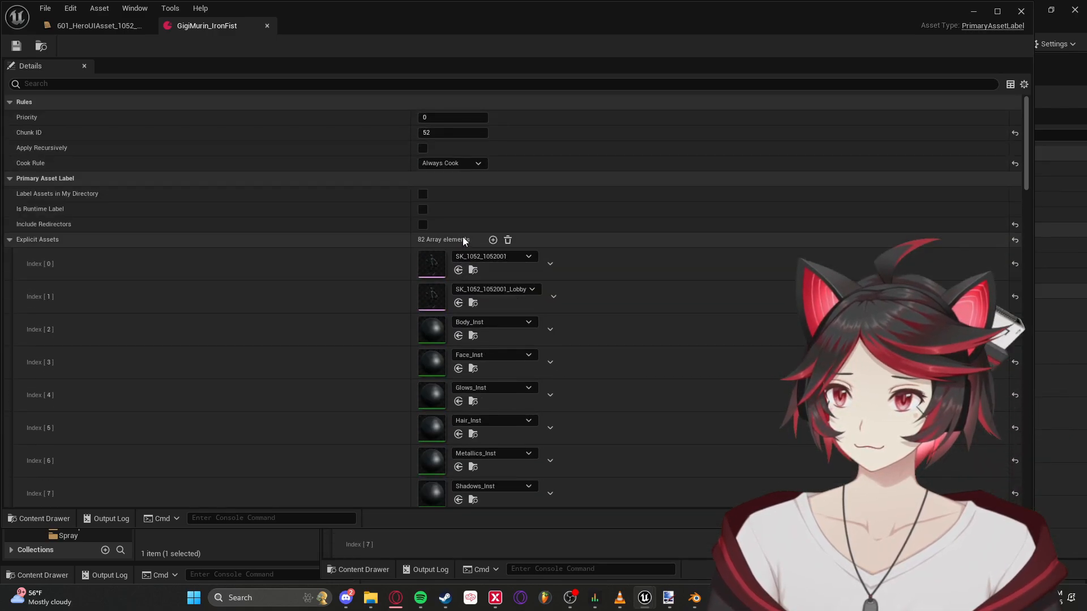
click(492, 240)
scroll(456, 257, down, 16)
scroll(446, 182, down, 20)
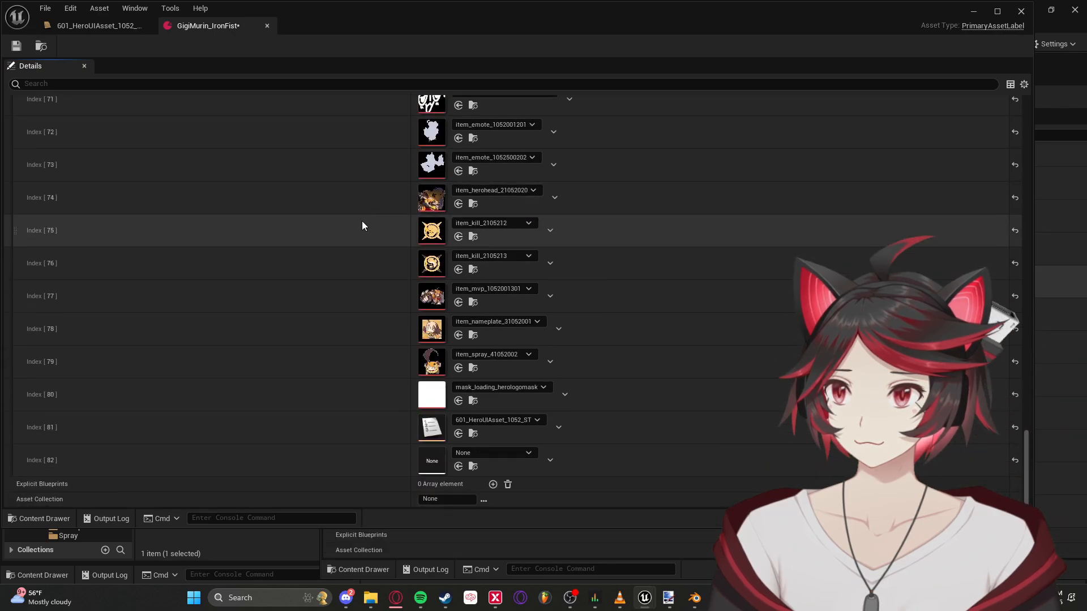
drag(0, 222, 430, 458)
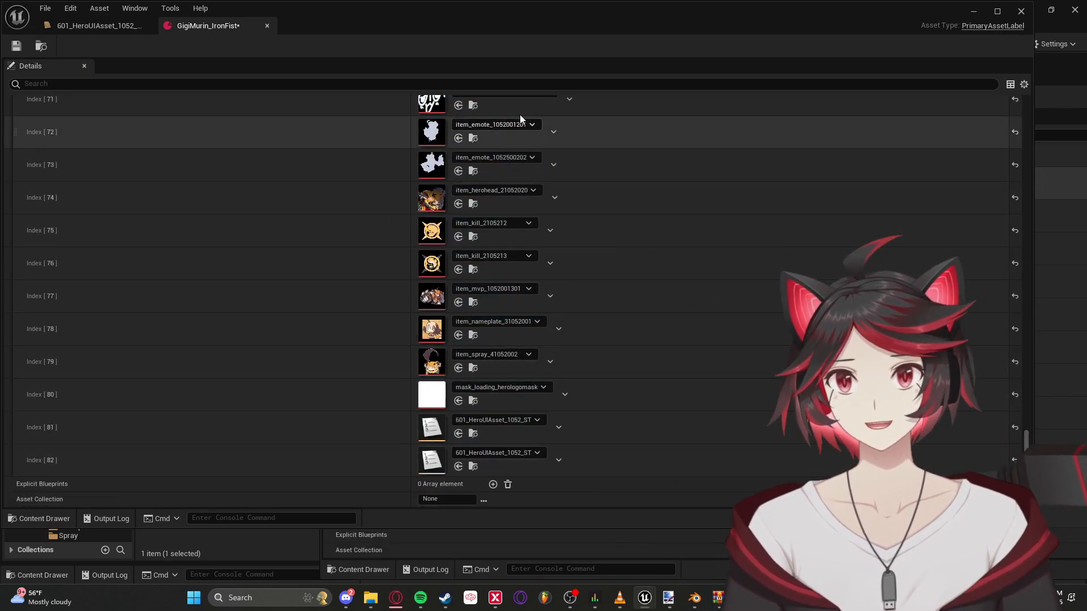
- Save the GigiMurin_IronFist asset label and close its editor window
click(16, 47)
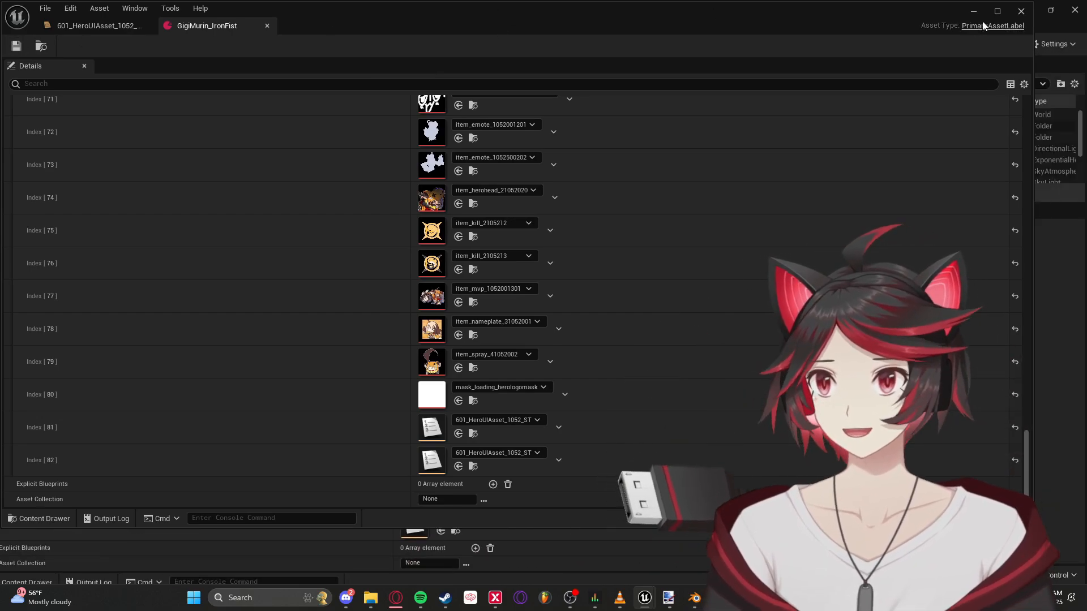
click(1020, 11)
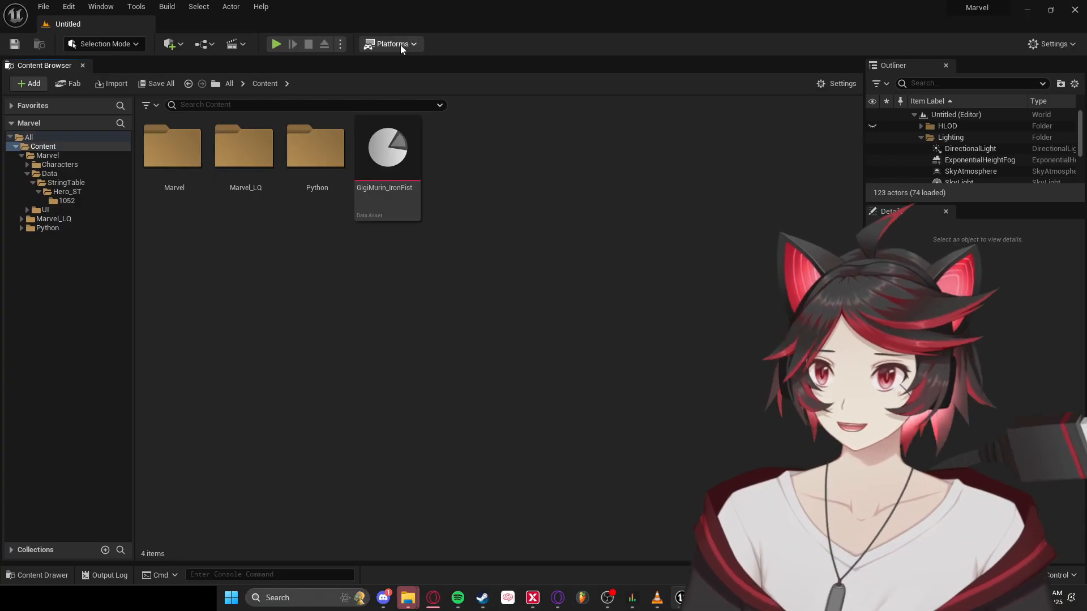
- Review the project's Packaging settings from the pak and chunk options through the Project and Prerequisites sections, and close them
click(385, 45)
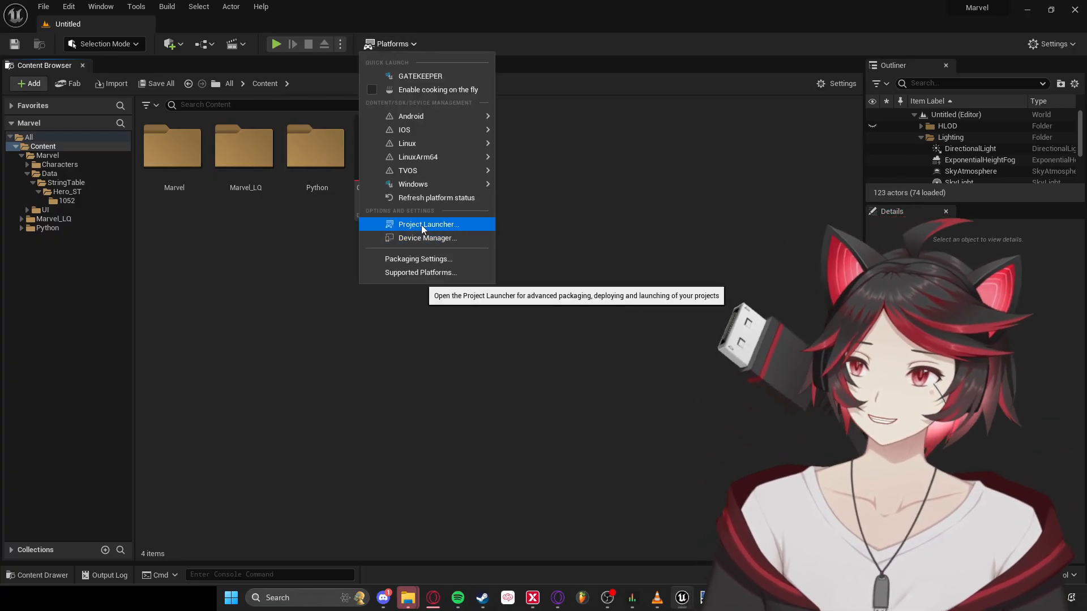
click(417, 258)
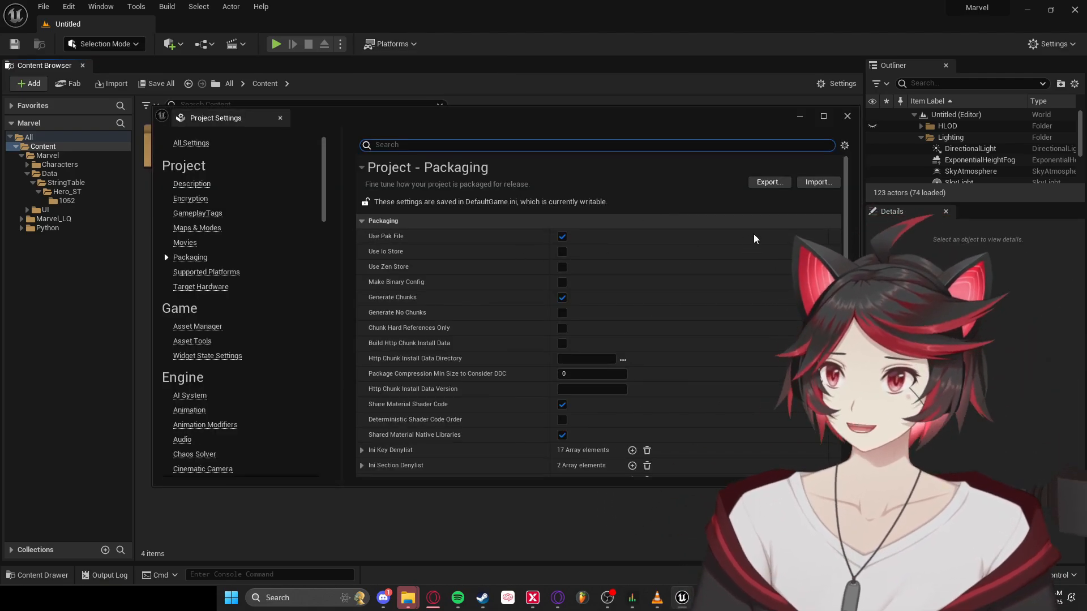
scroll(846, 224, down, 2)
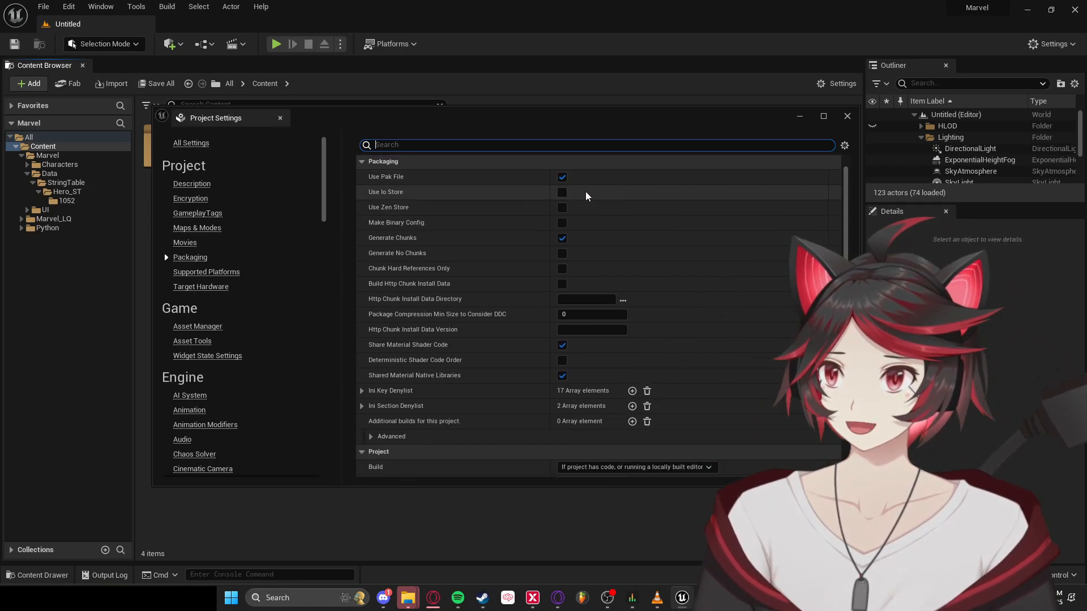
scroll(571, 195, down, 3)
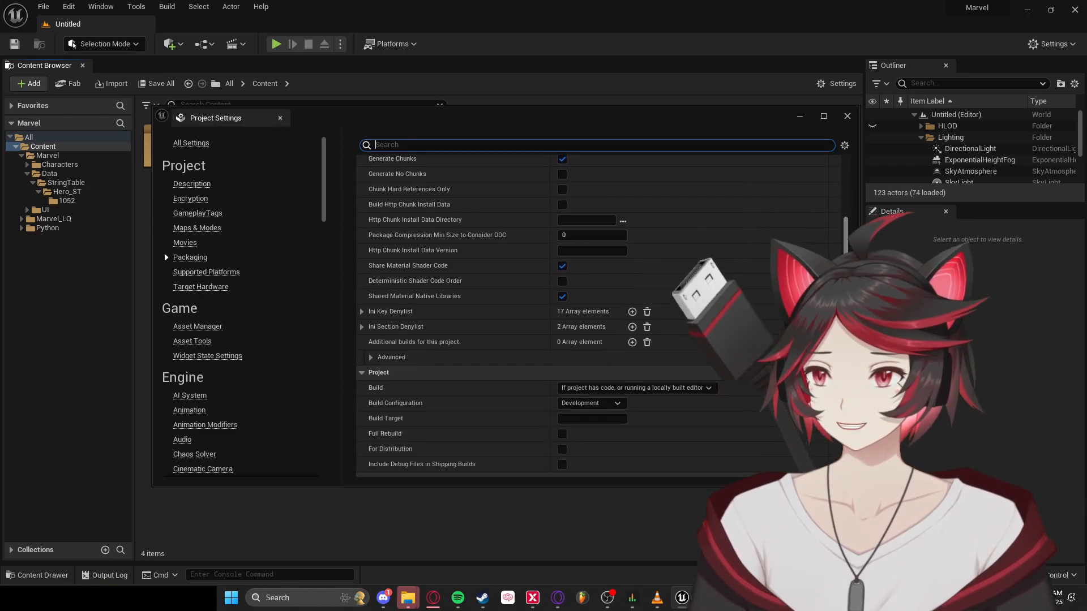
scroll(600, 315, down, 2)
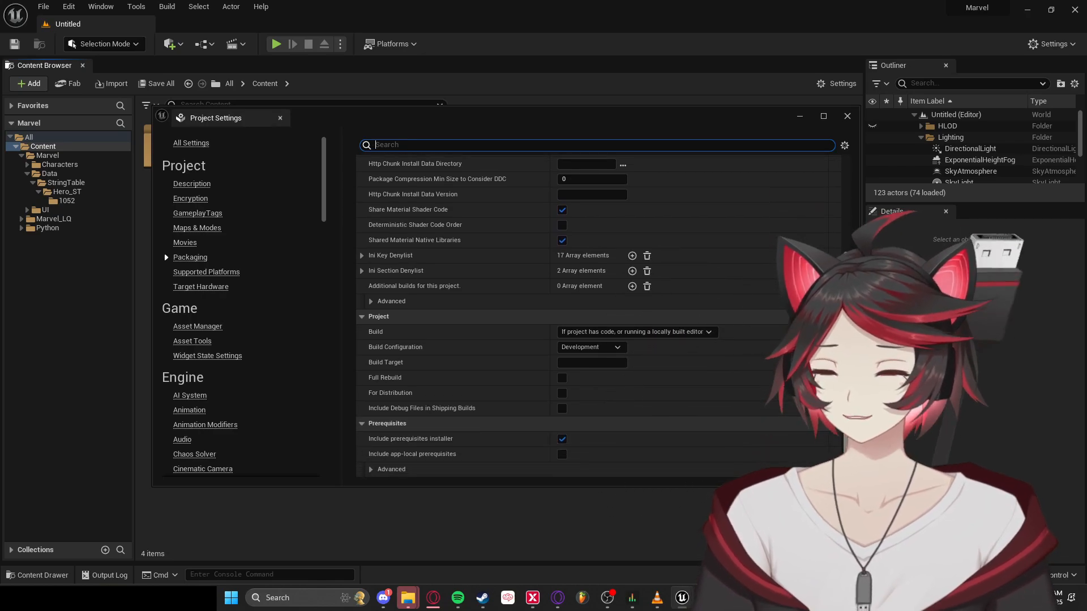
click(848, 117)
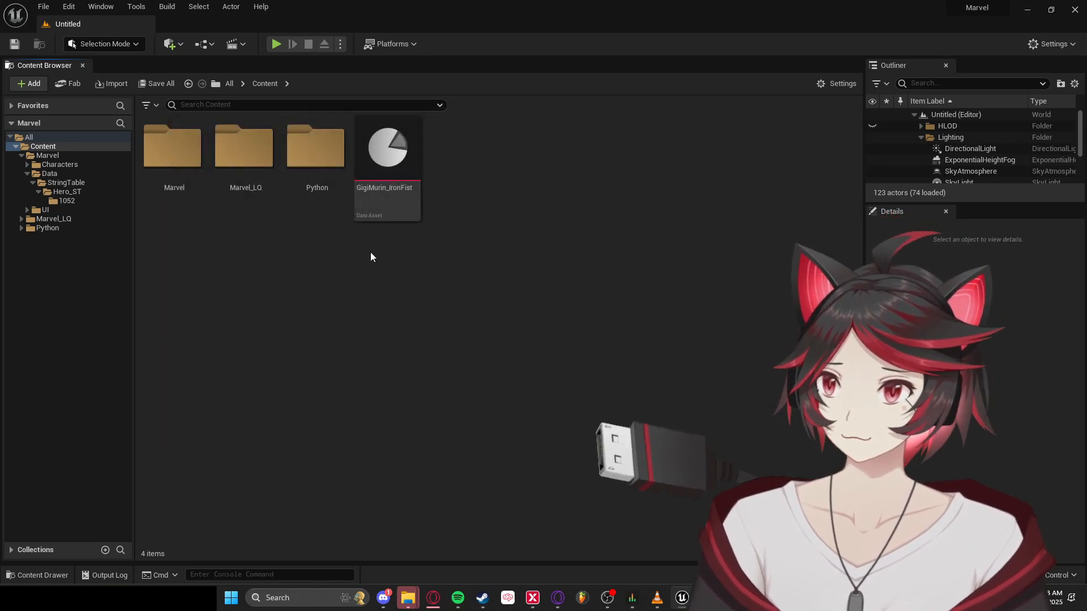
- Choose Shipping as the binary configuration for the Windows platform and minimize the editor
click(365, 45)
mouse_move(440, 185)
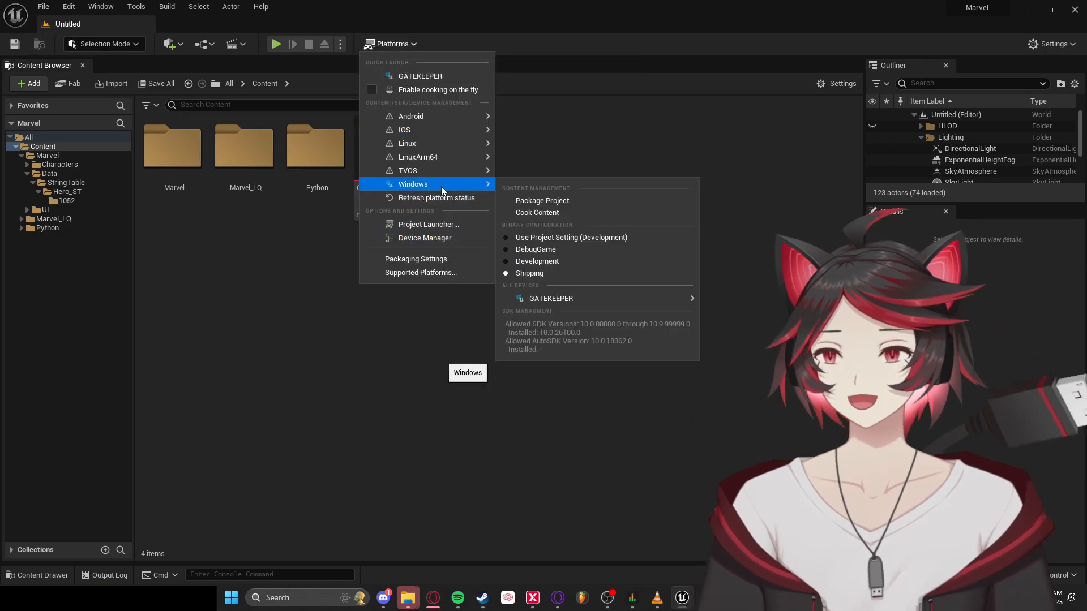
click(527, 274)
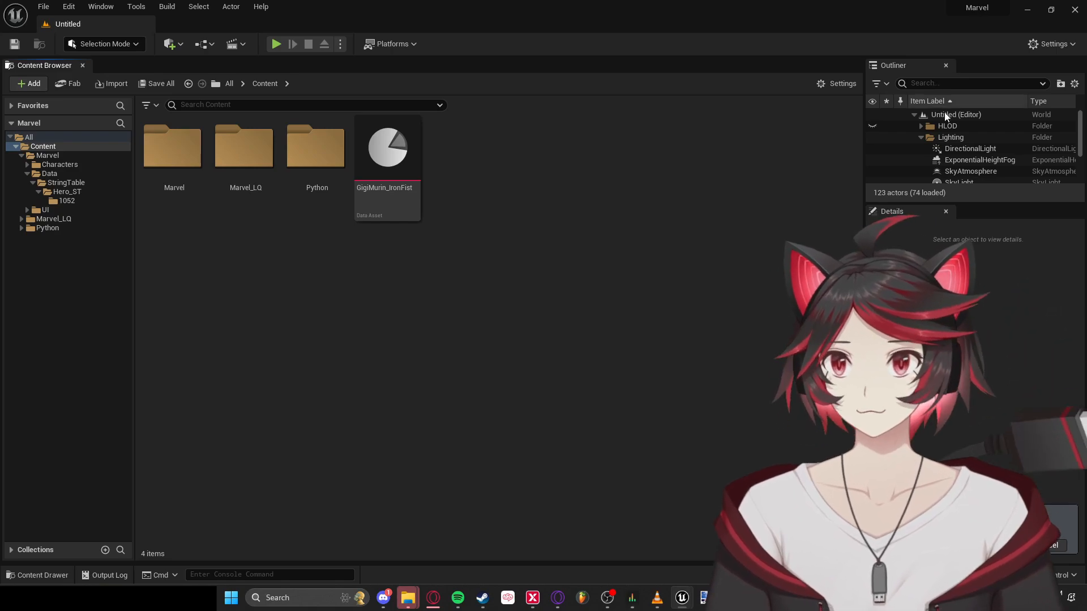
click(1027, 12)
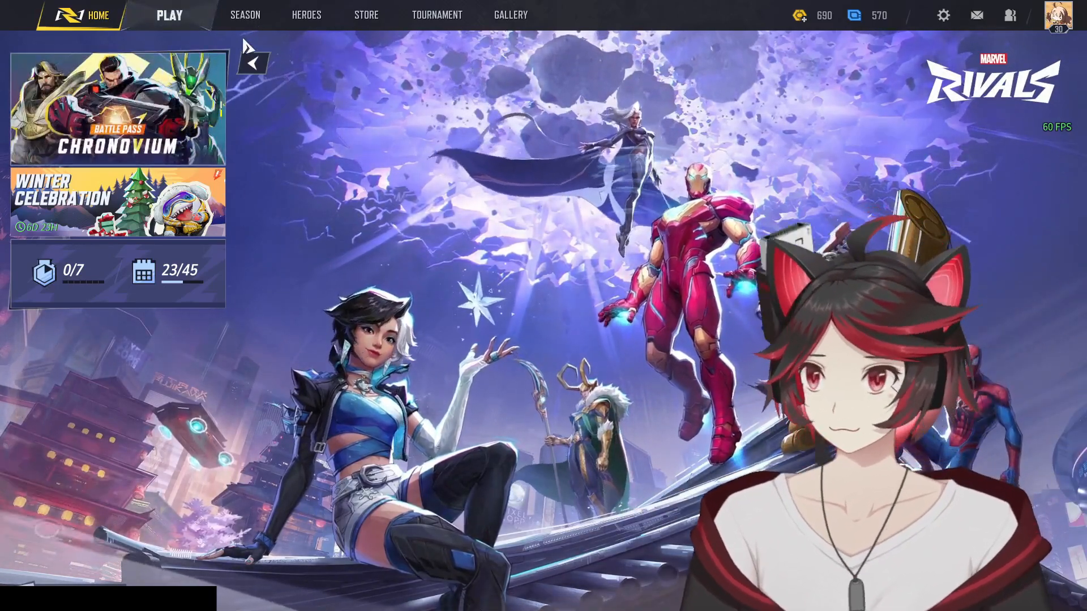
- In Marvel Rivals, open the Da Fister hero profile and check the custom text in its overview, abilities and lore pages
click(245, 16)
click(295, 20)
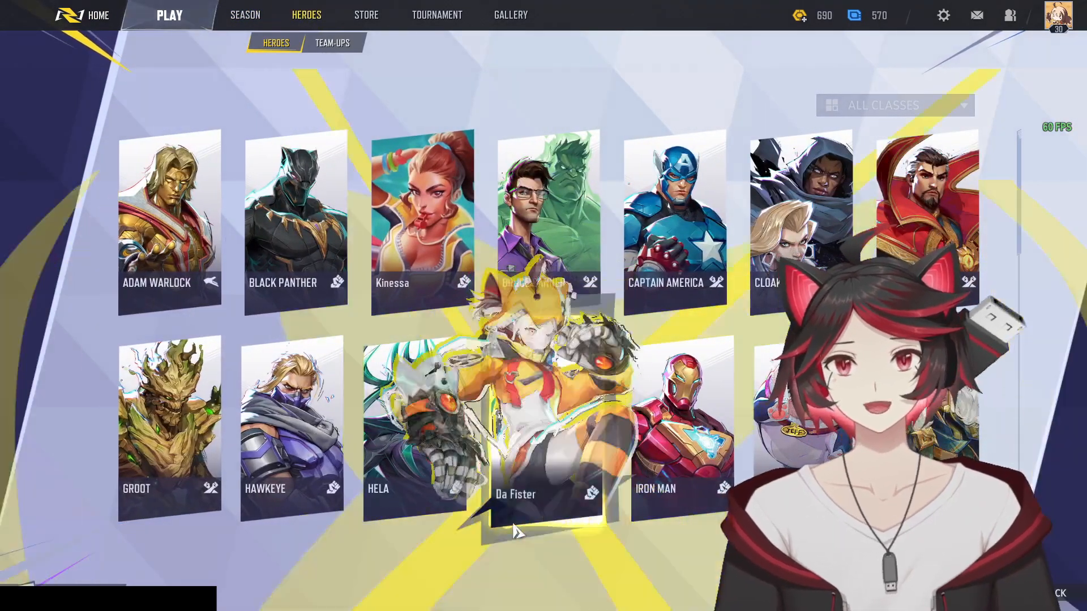
click(529, 488)
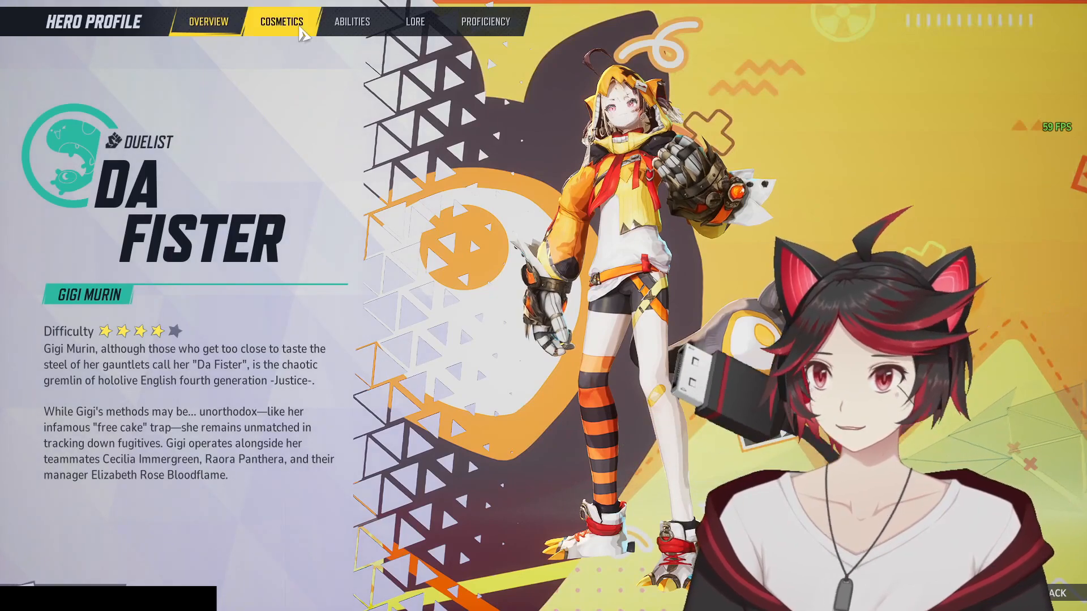
click(301, 30)
click(341, 28)
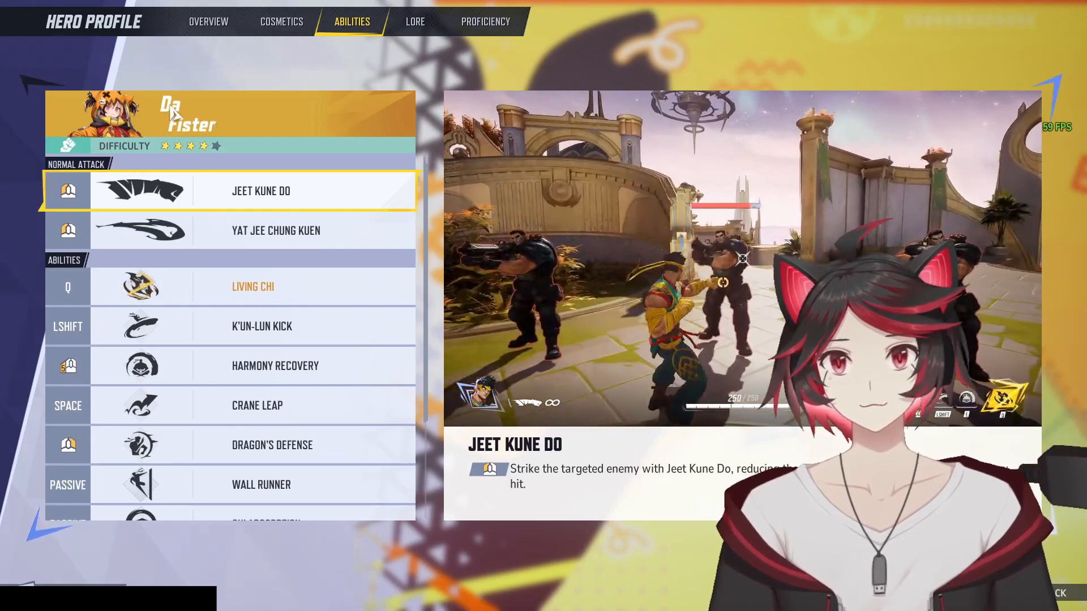
click(410, 22)
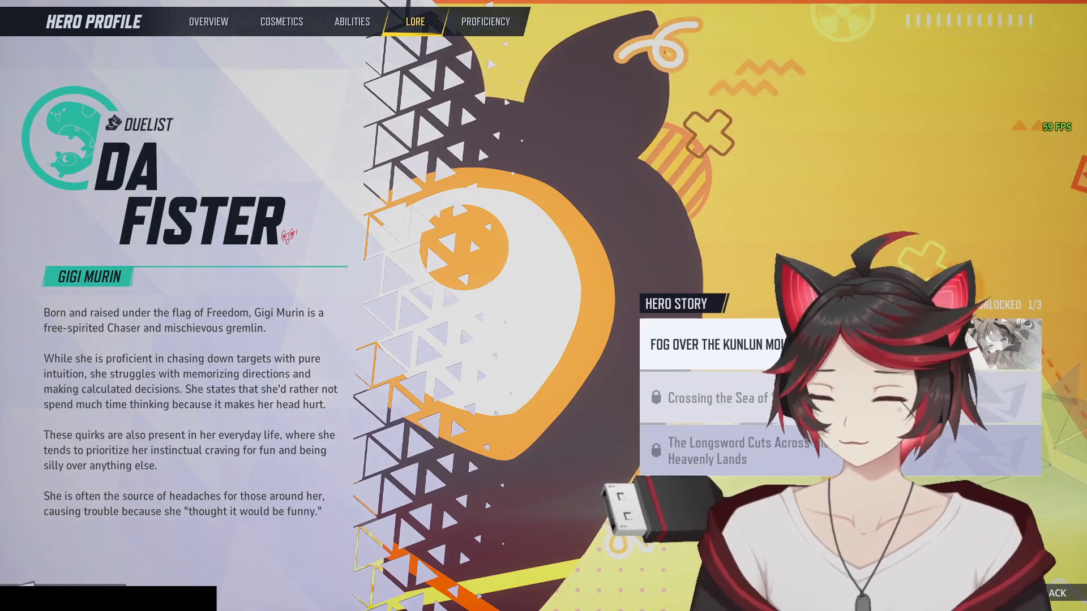
key(Escape)
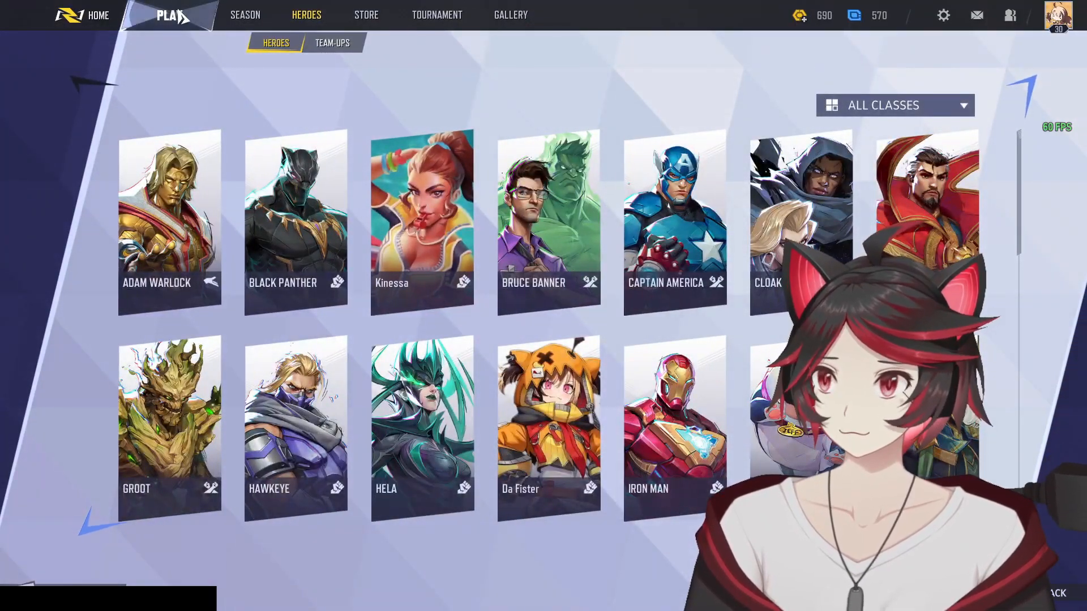
- Enter the Practice Range and select Da Fister as the hero
click(186, 17)
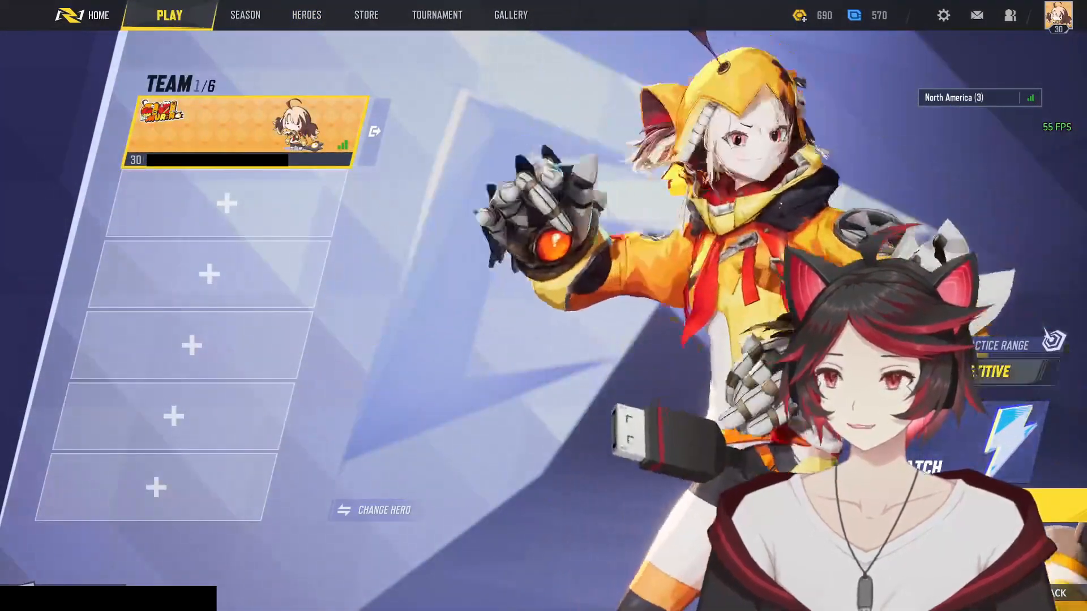
click(993, 355)
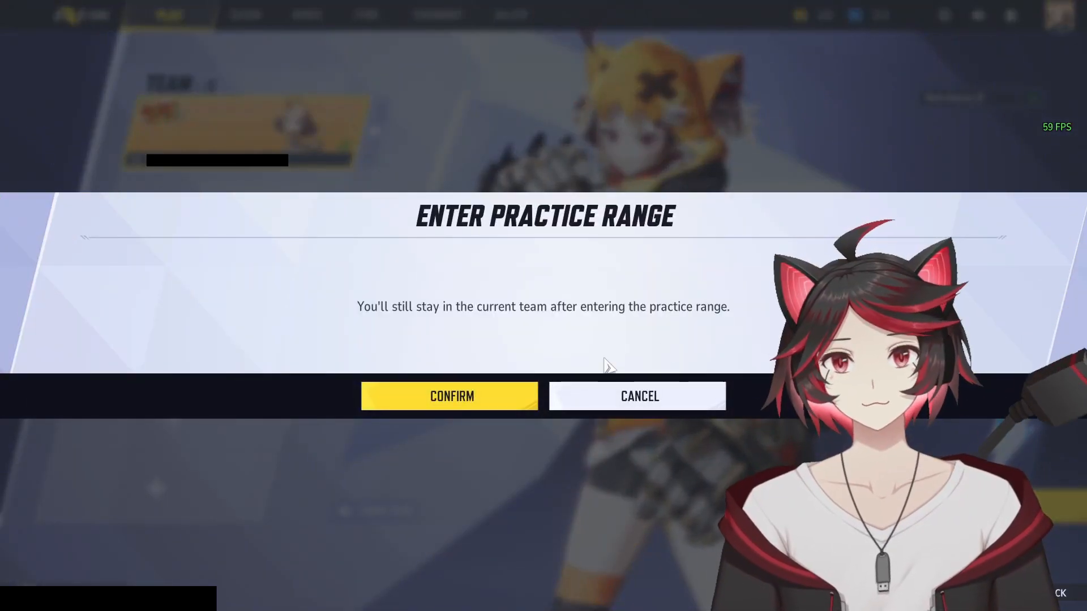
click(485, 394)
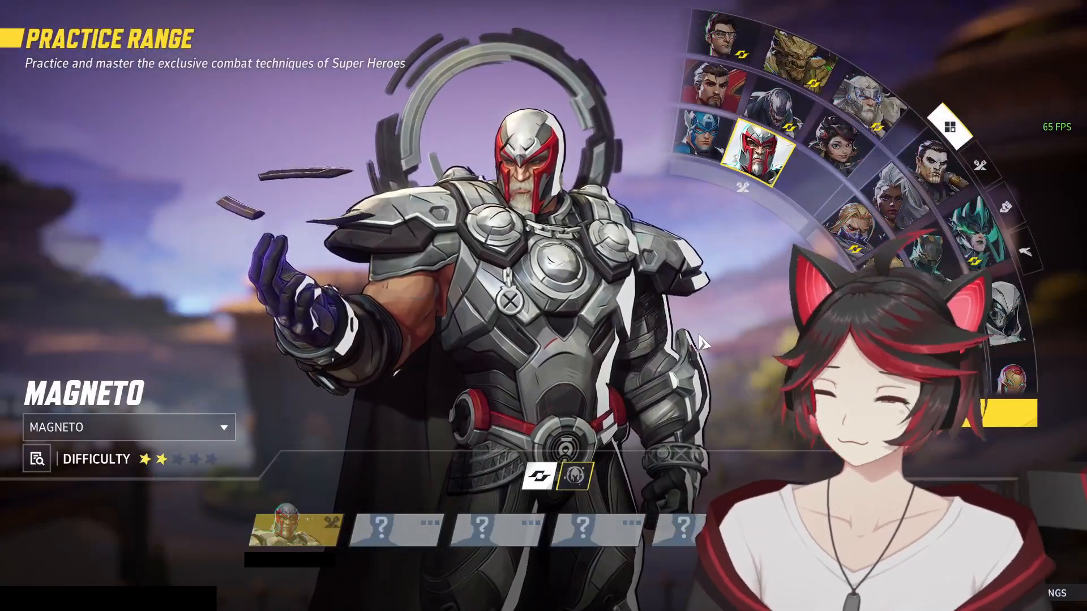
scroll(930, 255, down, 5)
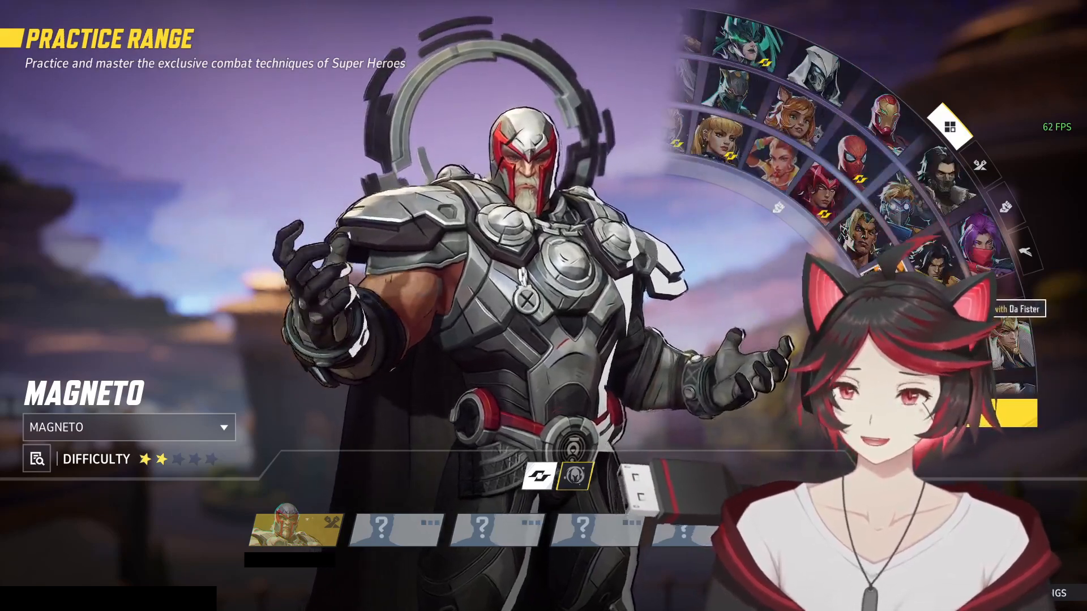
click(1013, 340)
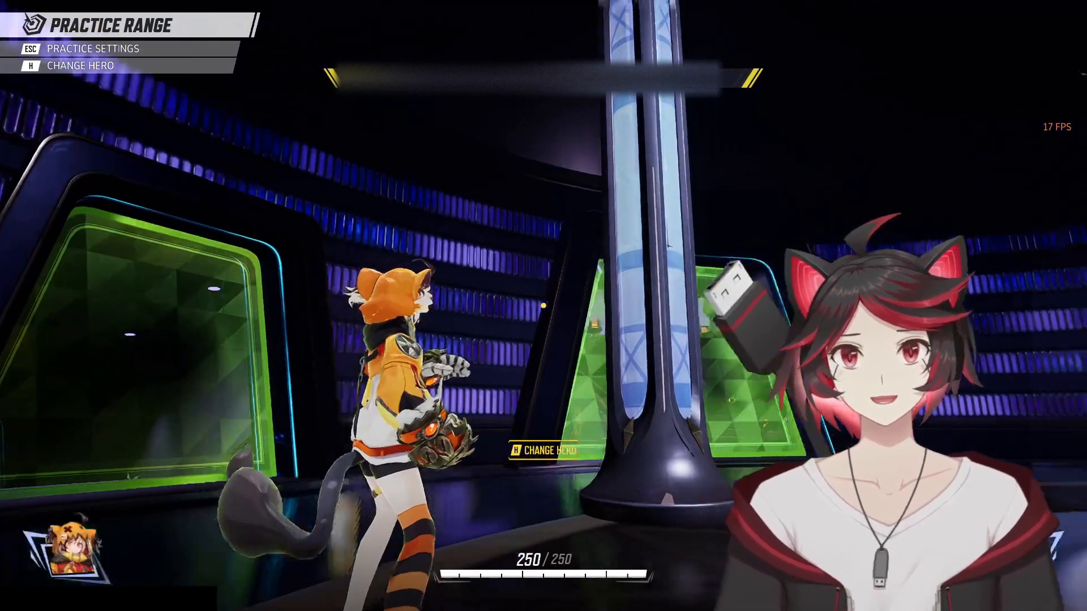
- Move to the Hero Simulation console and spawn Da Fister as the target hero
key(w)
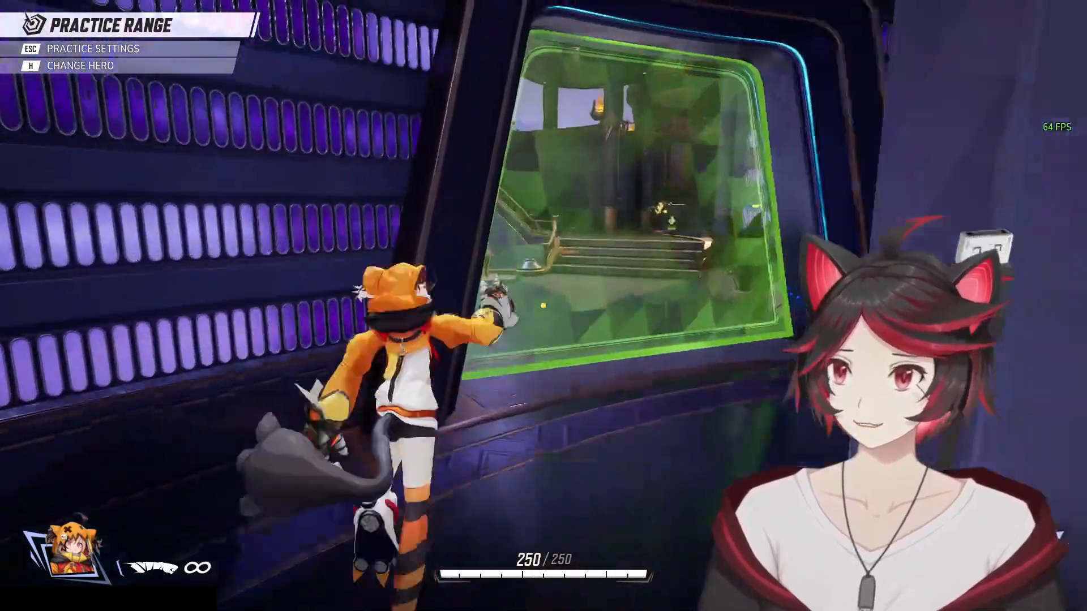
key(space)
key(w)
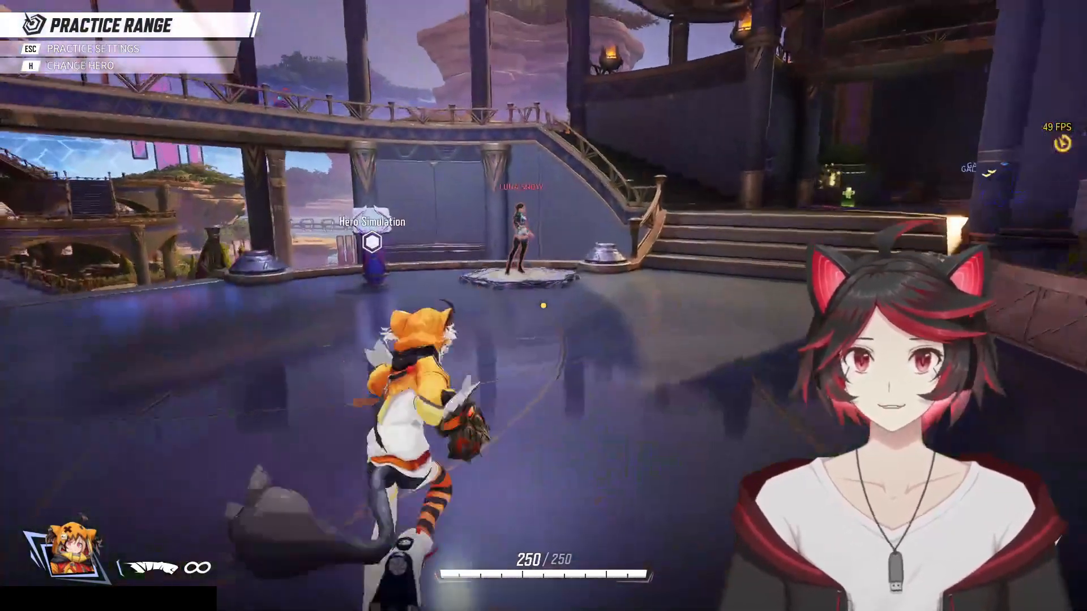
key(w)
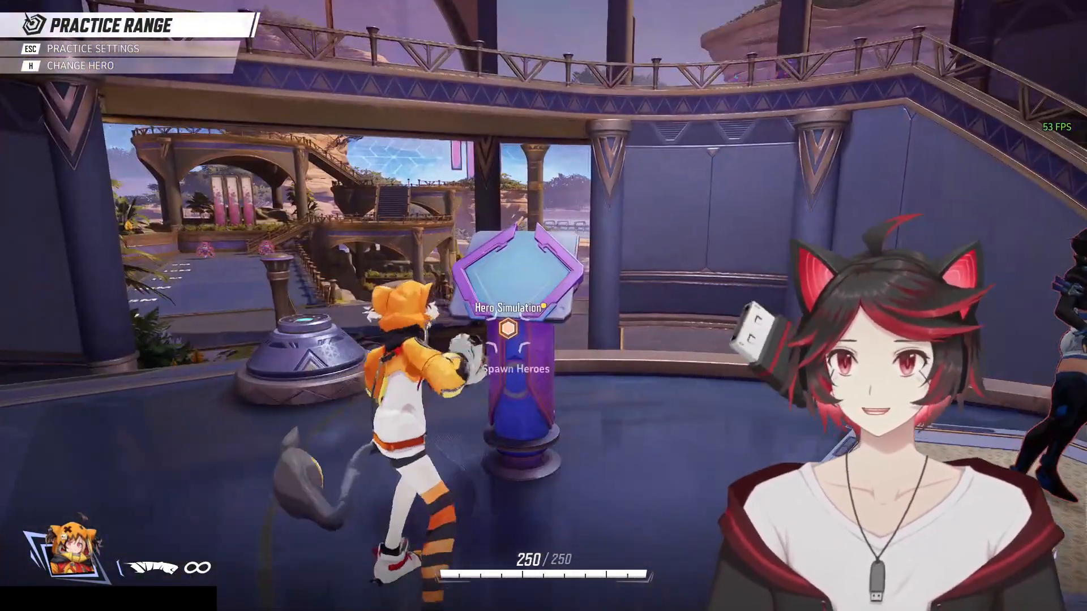
key(f)
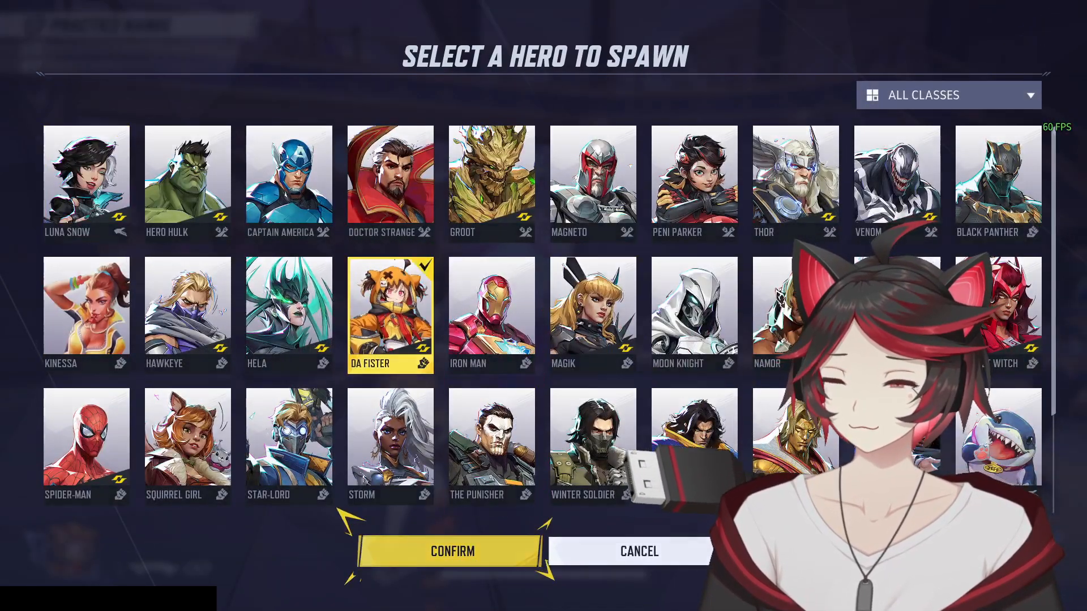
click(452, 551)
- Walk around the spawned hero and examine its model and overhead name label
key(w)
key(d)
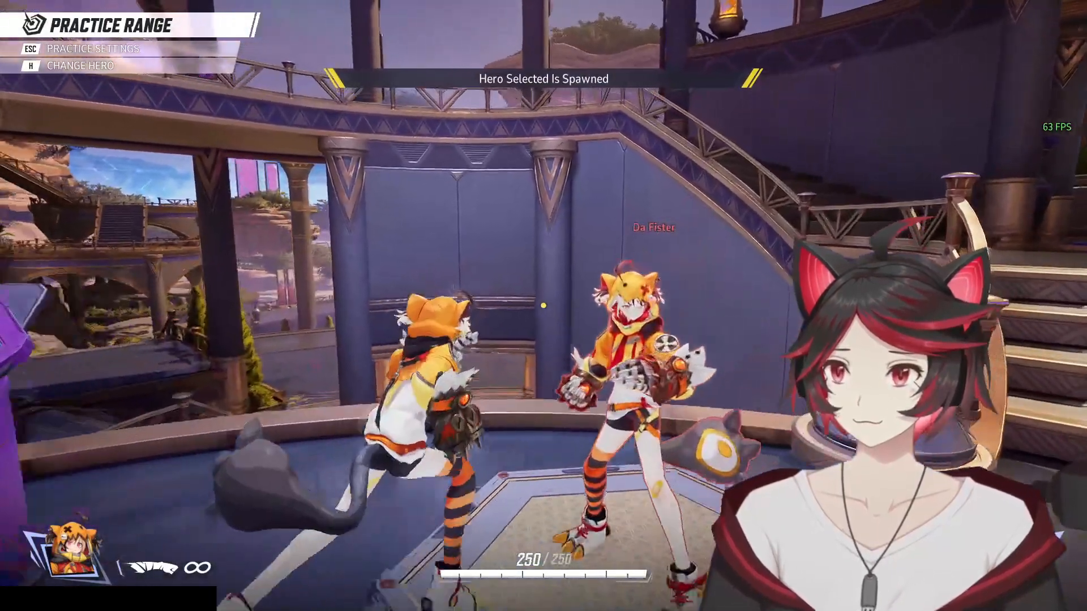
key(d)
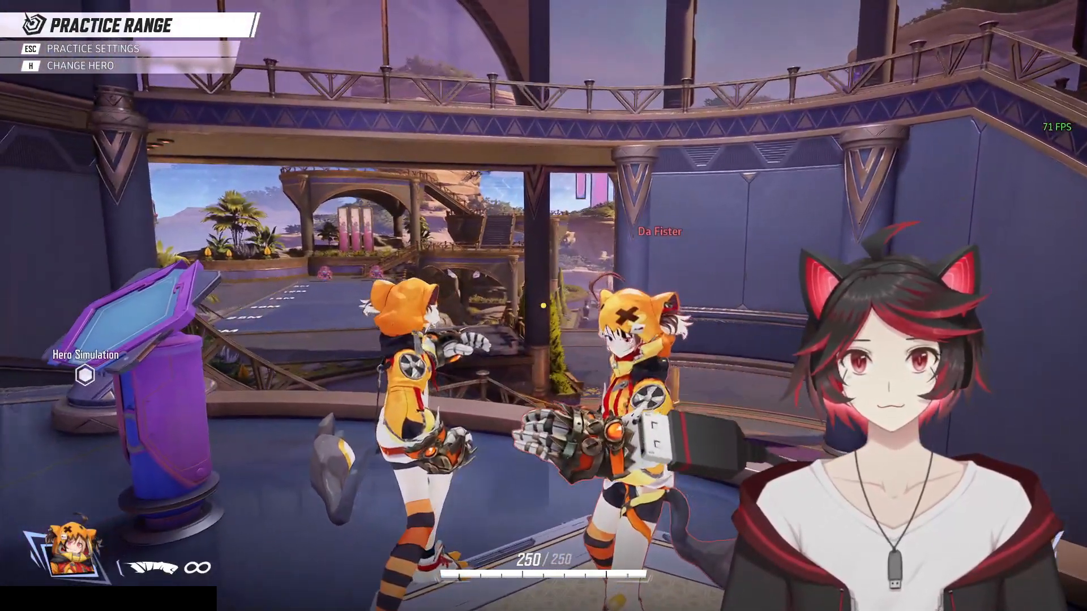
key(a)
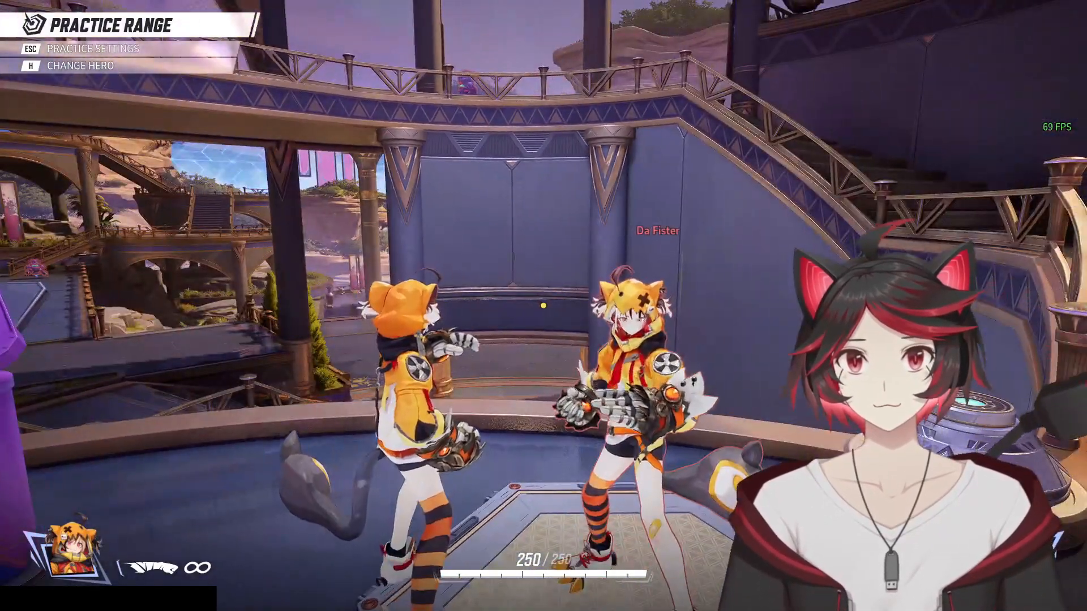
key(s)
key(a)
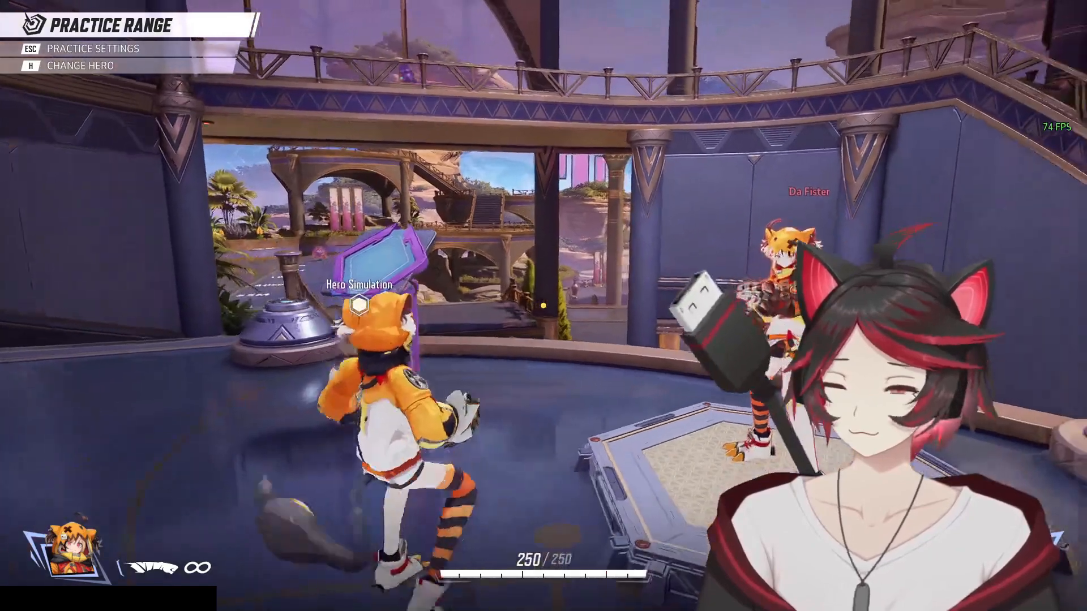
key(s)
key(a)
- View the in-match hero information page to check the name, attacks and abilities text, and return to the range
key(F1)
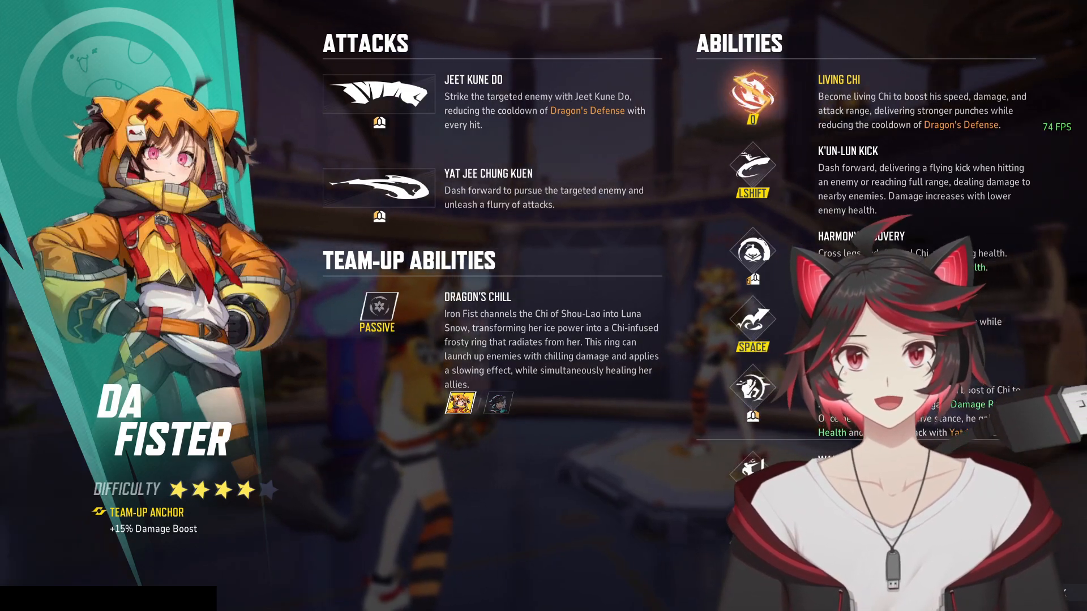
key(F1)
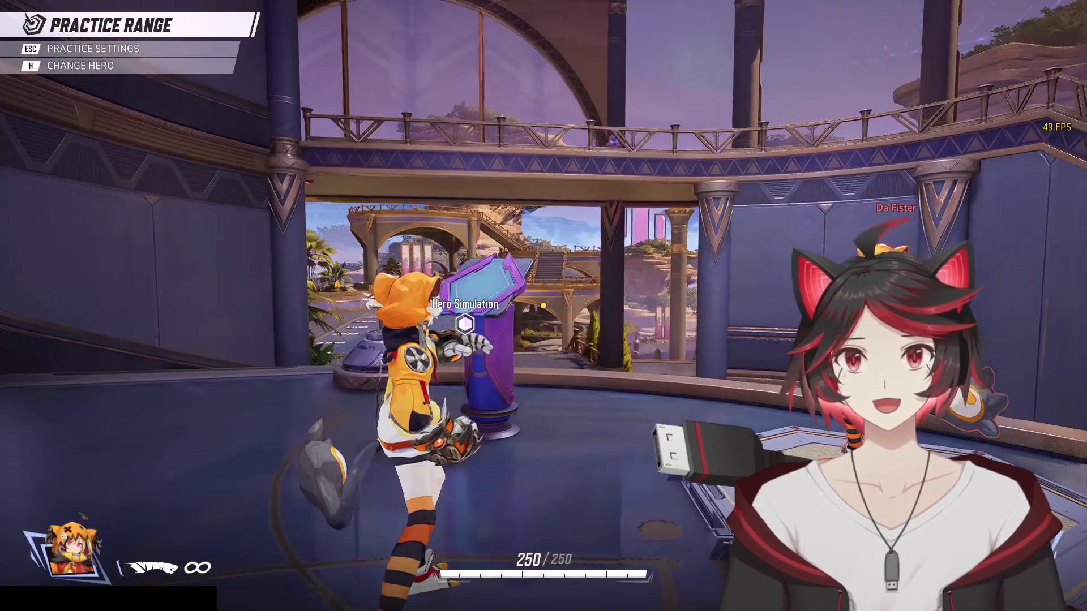
key(space)
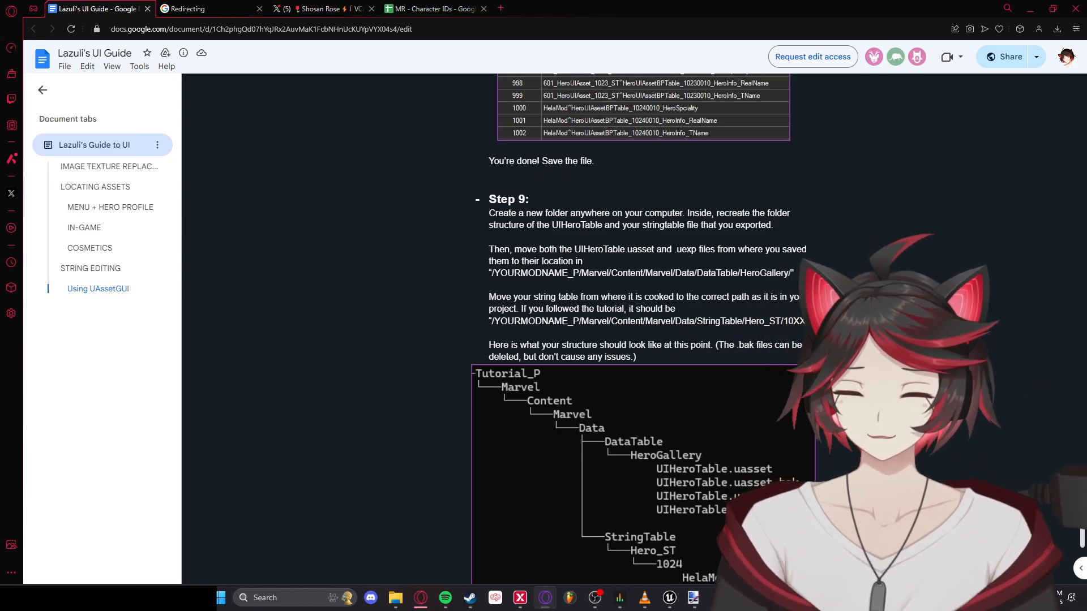
- Switch back to Unreal Editor and open the 601_HeroUIAsset_1052_ST string table from Marvel's Hero_ST/1052 folder
key(alt+Tab)
drag(636, 238, 827, 179)
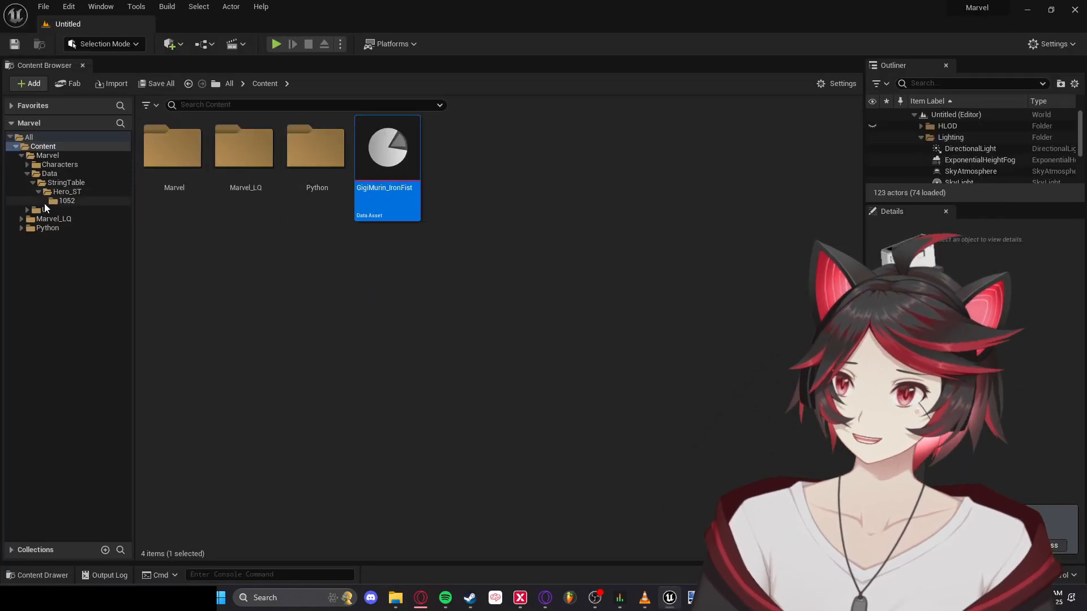
click(45, 202)
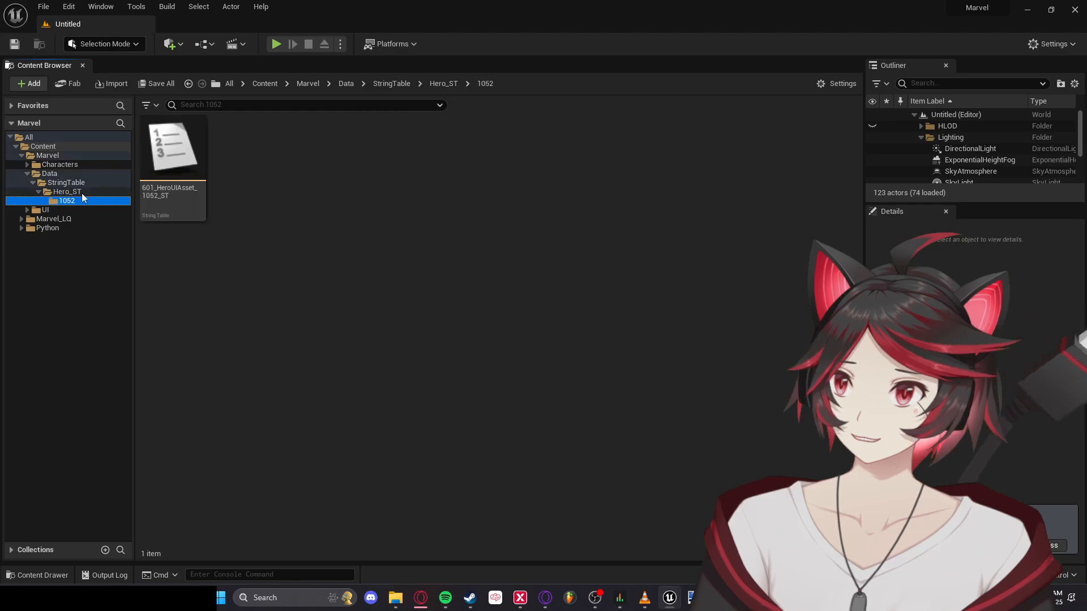
double_click(170, 181)
drag(531, 103, 687, 93)
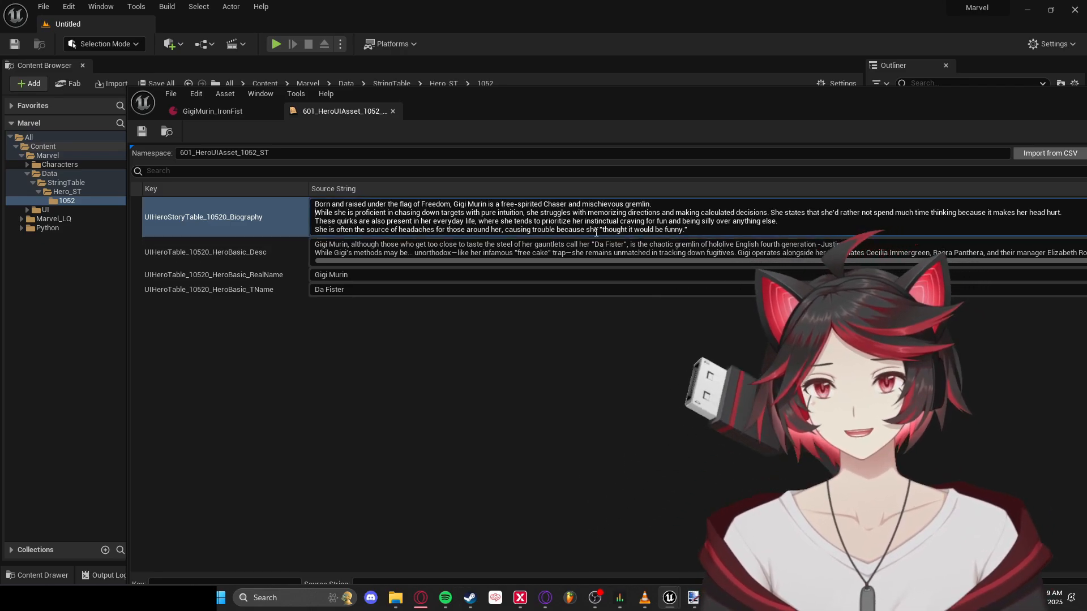
- Try a blank line before the second line of the UIHeroStoryTable_10520_Biography string, remove it, and inspect the HeroBasic_Desc string
key(shift+Return)
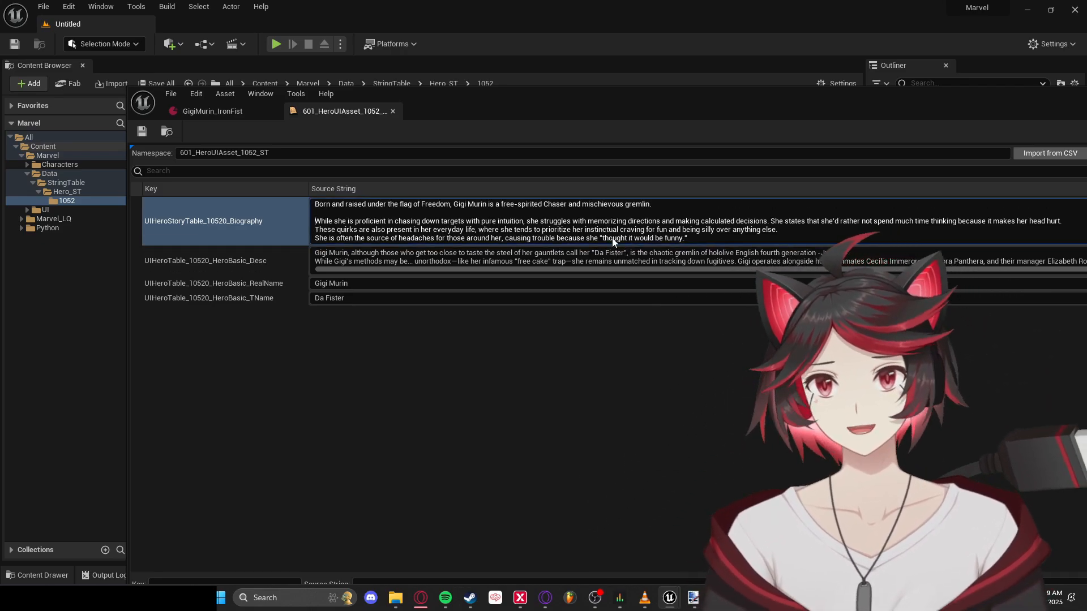
key(BackSpace)
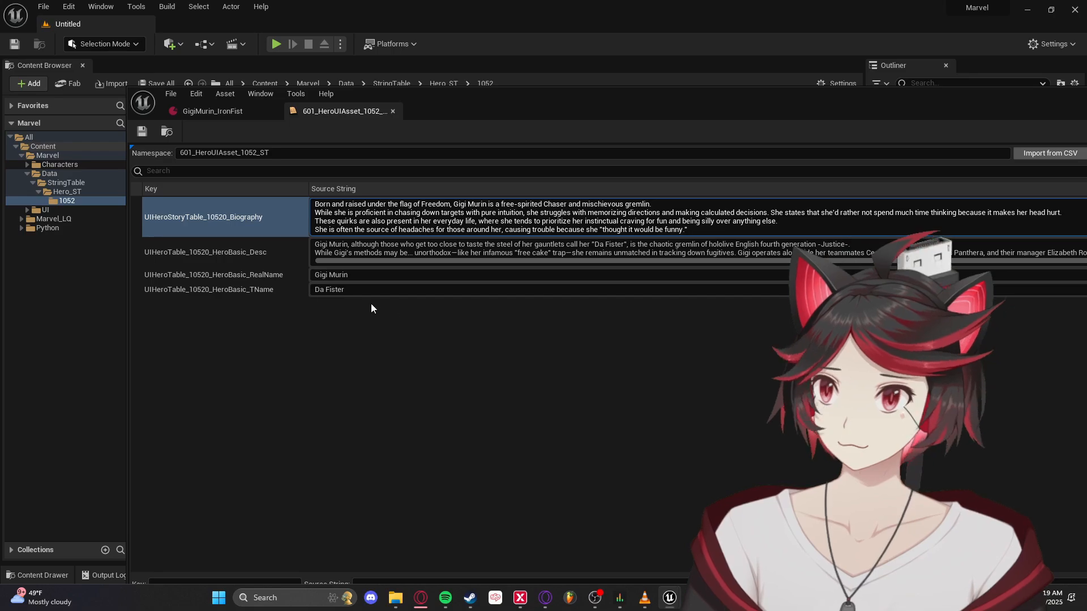
click(357, 244)
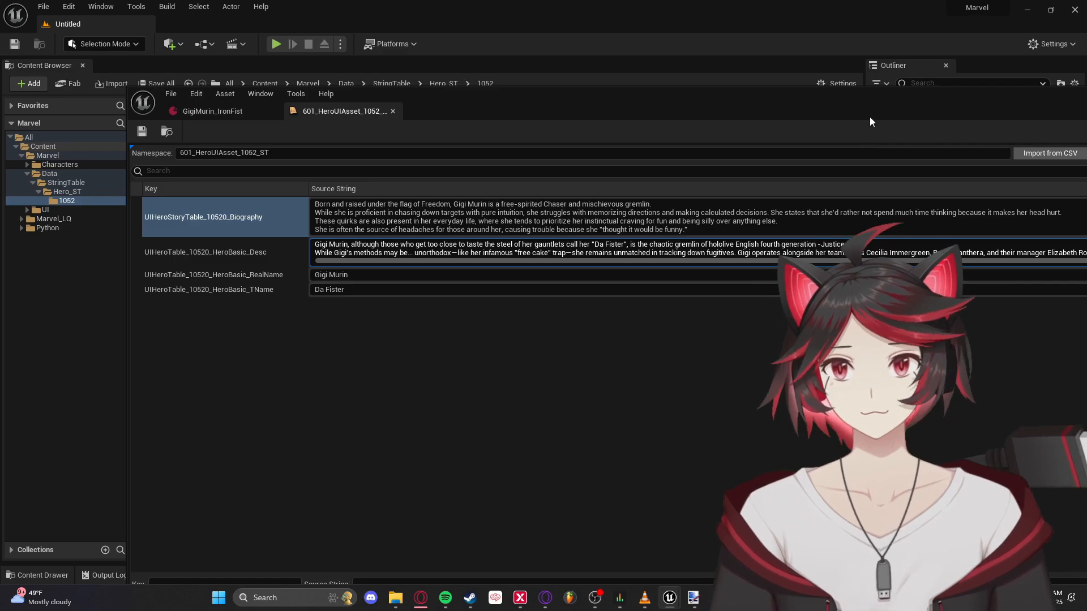
drag(869, 116, 782, 107)
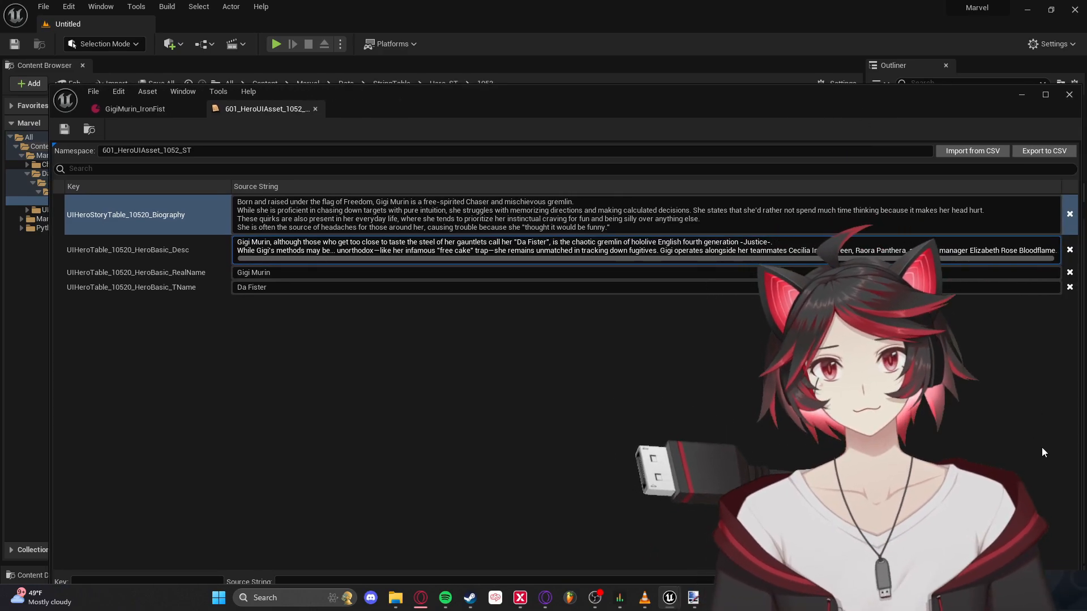